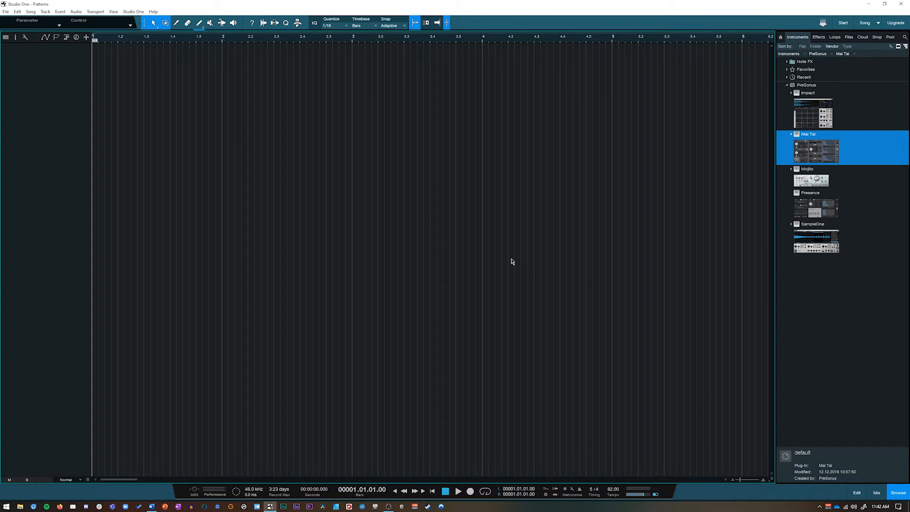
- Add the Impact drum sampler as a new instrument track in the empty song and reposition its window near the top of the arrangement
double_click(808, 115)
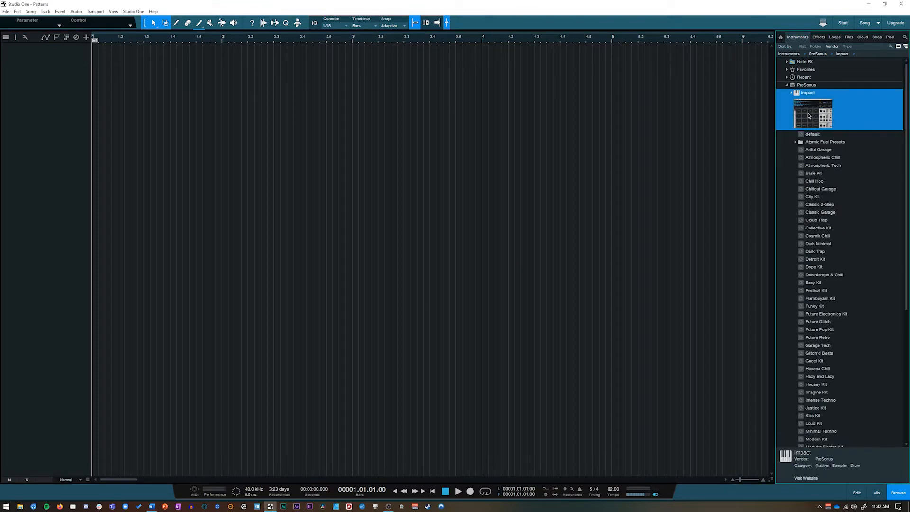
click(791, 95)
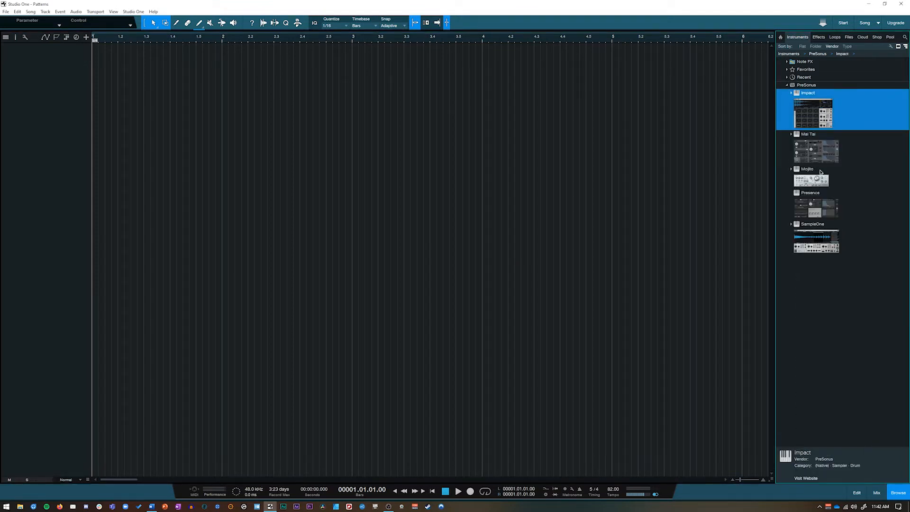
drag(820, 117, 71, 85)
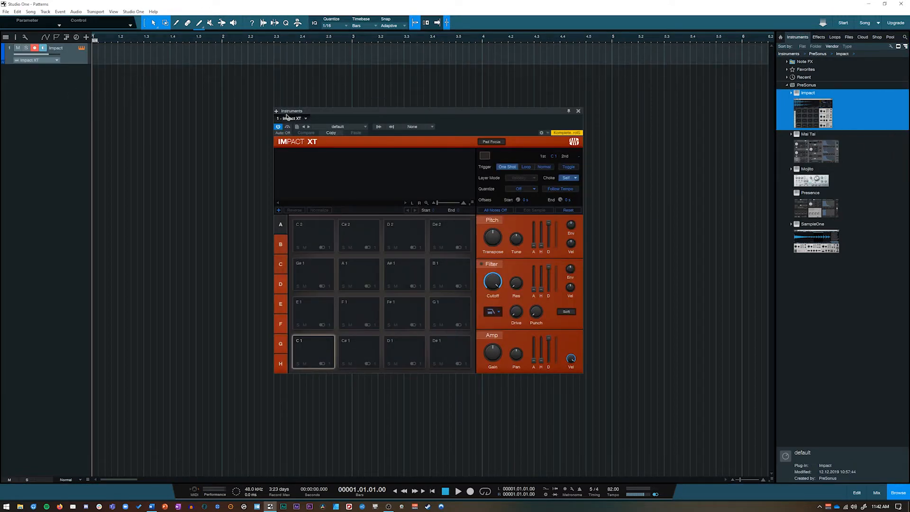
drag(368, 113, 321, 70)
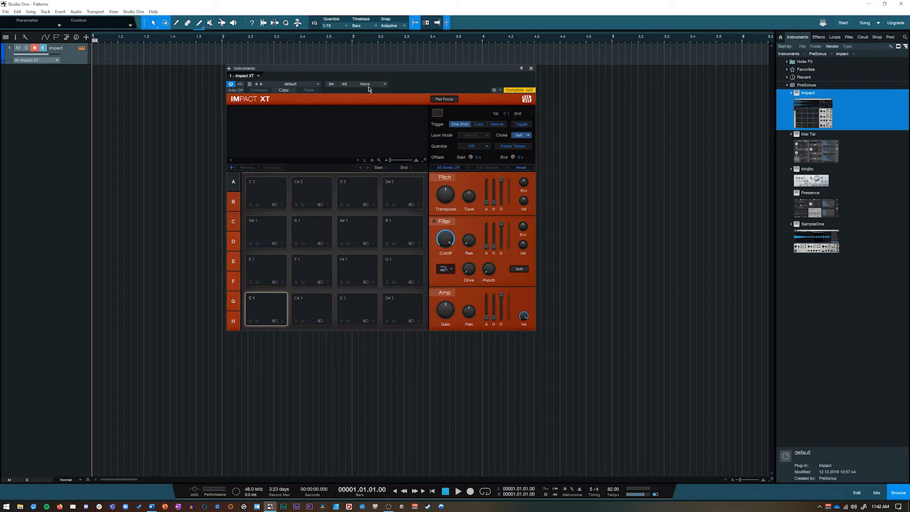
drag(353, 69, 376, 48)
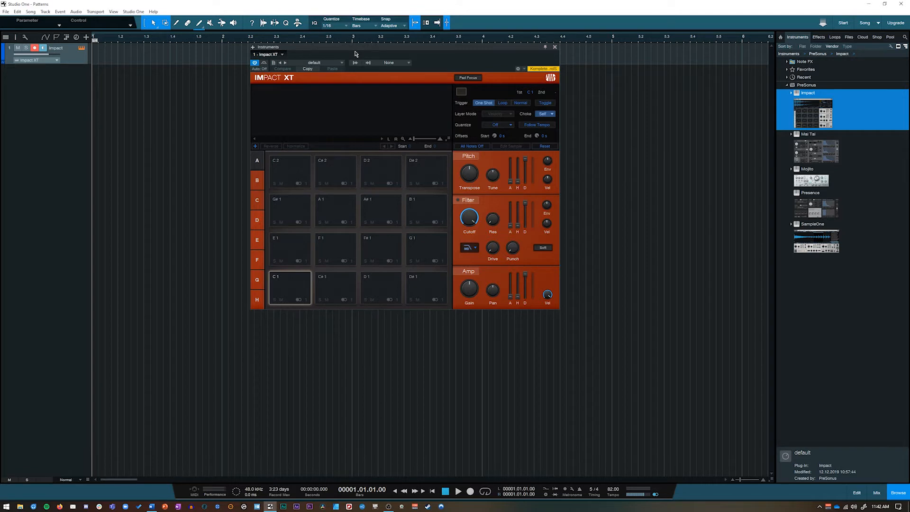
mouse_move(355, 49)
mouse_down()
mouse_move(325, 49)
mouse_move(388, 50)
mouse_move(384, 38)
mouse_move(363, 38)
mouse_up()
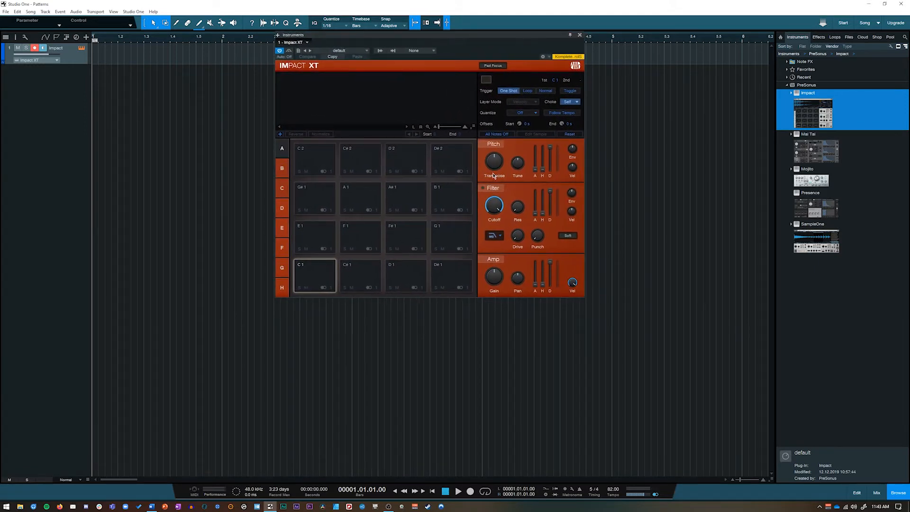
- Try out the empty pads in the lower two rows of Impact XT, from C 1 to G 1
click(363, 288)
click(409, 286)
click(435, 283)
click(450, 241)
click(406, 241)
click(371, 238)
click(320, 237)
click(314, 268)
click(366, 236)
click(312, 245)
click(318, 275)
click(361, 274)
click(356, 240)
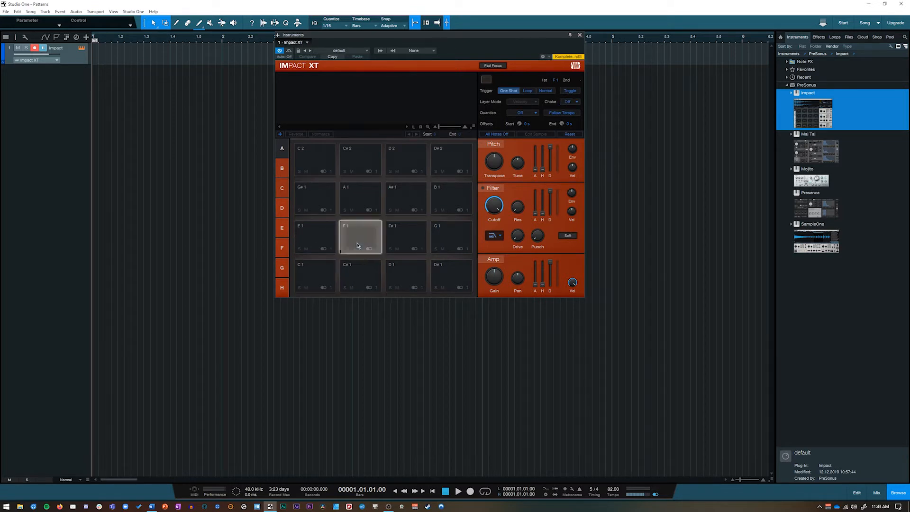
click(305, 239)
click(314, 274)
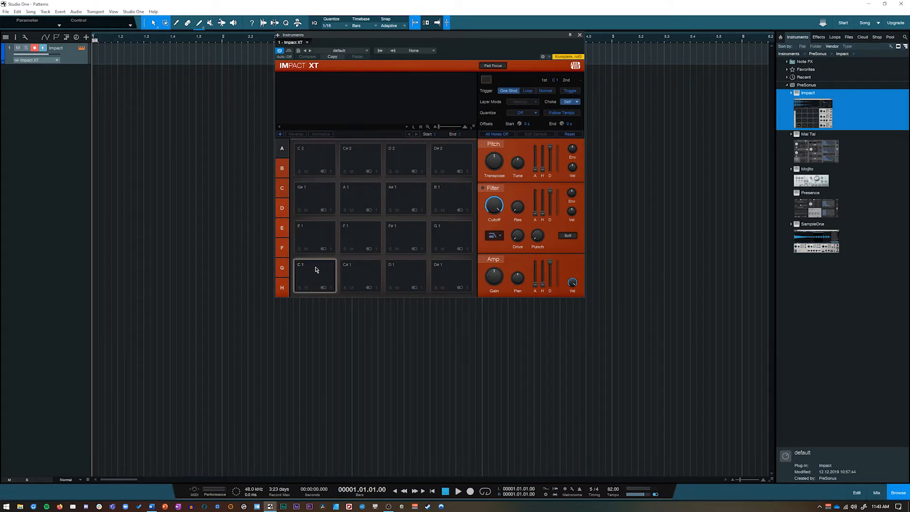
- Try out the empty top-row pads of Impact XT and work down the first two pad columns to C 1
click(440, 168)
click(416, 166)
click(369, 166)
click(309, 162)
click(320, 205)
click(308, 248)
click(312, 283)
click(460, 155)
click(417, 161)
click(363, 163)
click(317, 160)
click(315, 203)
click(356, 200)
click(355, 242)
click(360, 271)
click(313, 280)
- Browse the full list of Impact XT presets without loading a kit
drag(450, 37, 446, 57)
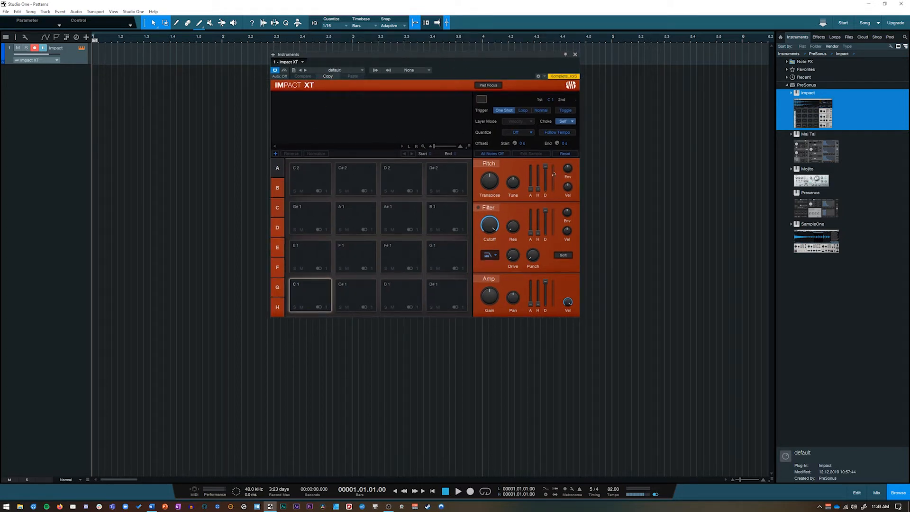
mouse_move(447, 60)
mouse_down()
mouse_move(454, 55)
mouse_move(432, 53)
mouse_up()
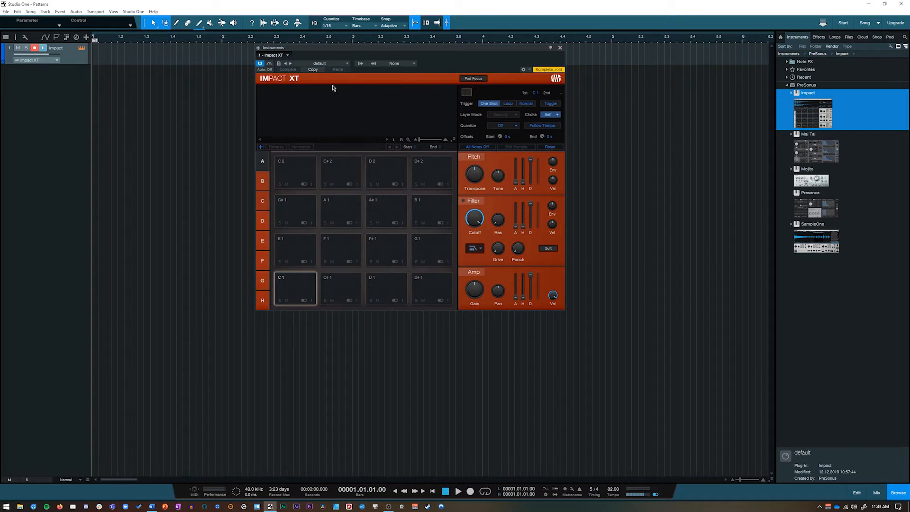
drag(346, 52, 359, 52)
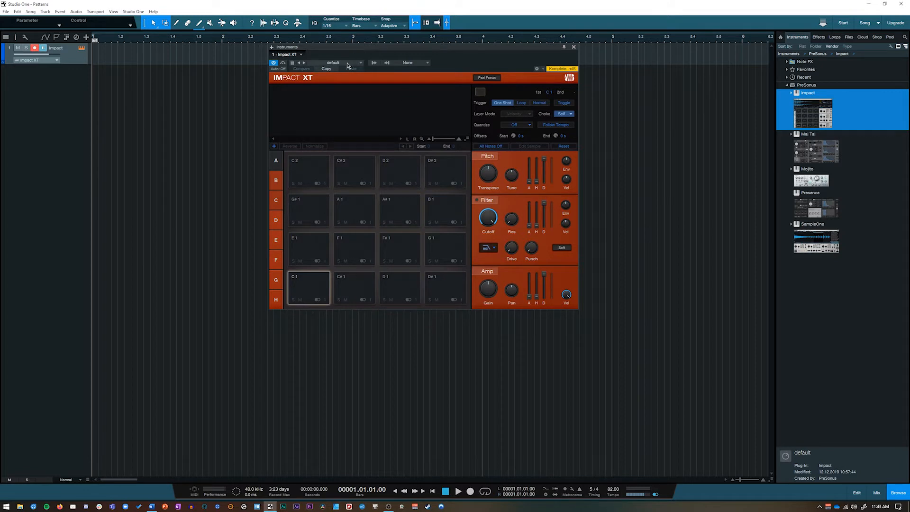
click(347, 63)
drag(369, 135, 372, 230)
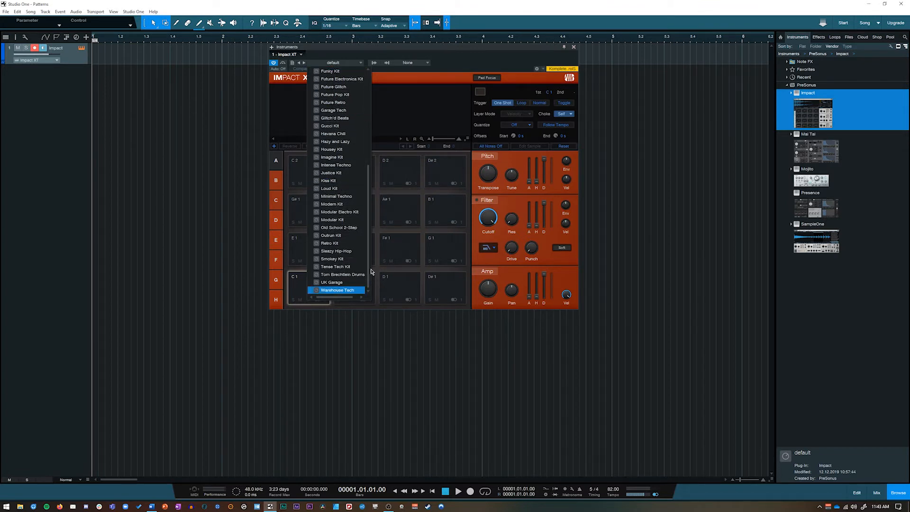
drag(372, 272, 372, 139)
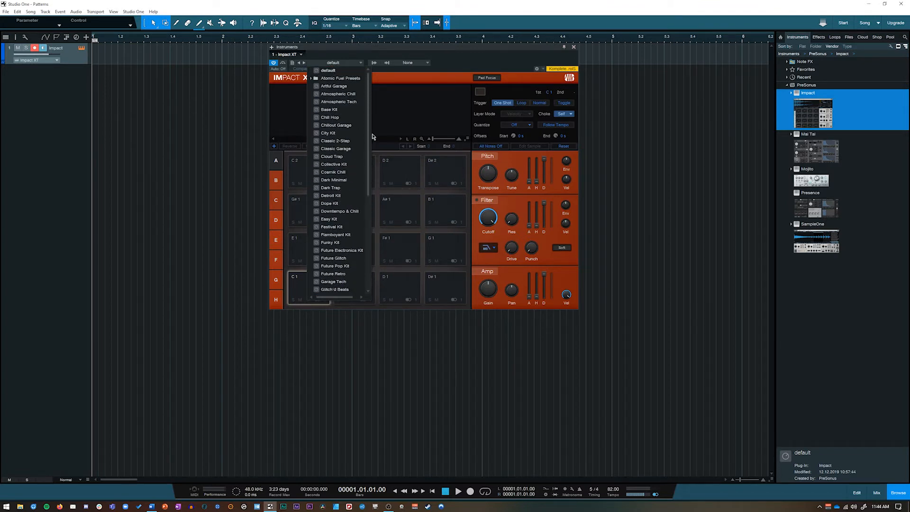
click(456, 62)
- Examine the Studio One Installation packages for Impact XT Kits and Sounds and the Loop Libraries
click(133, 12)
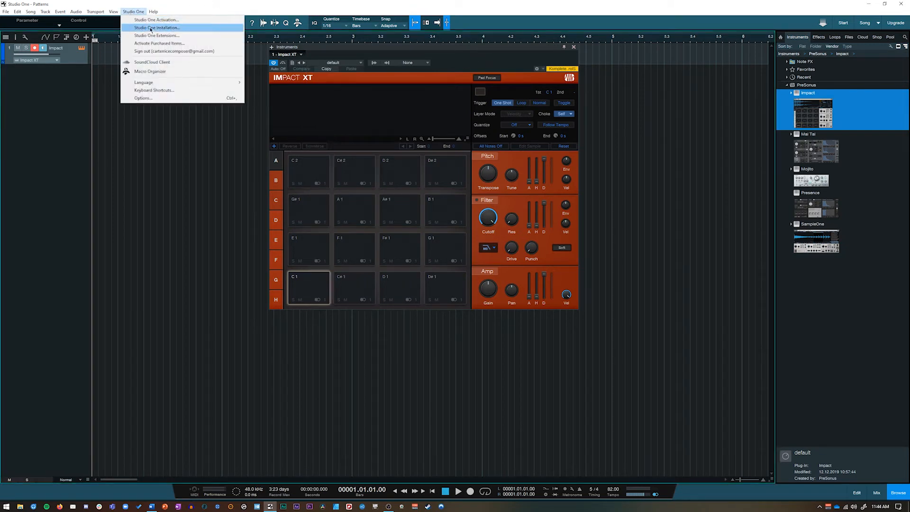
click(152, 29)
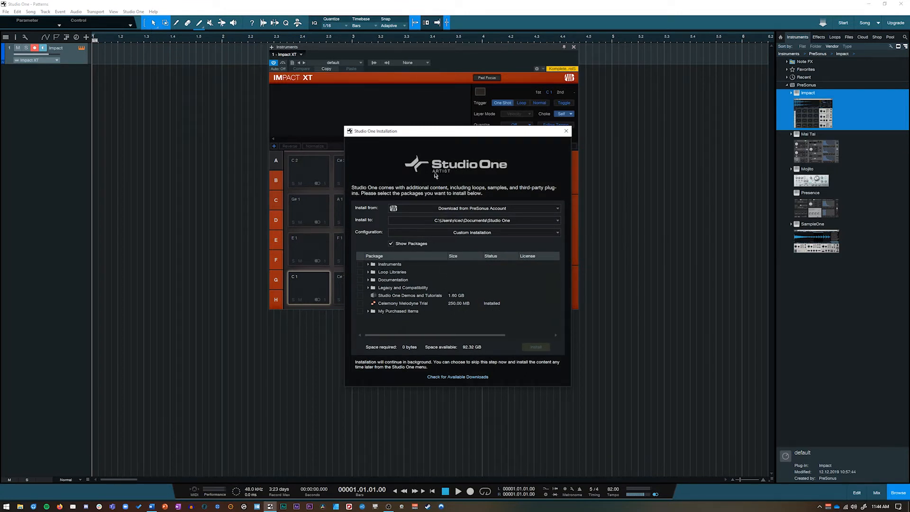
click(368, 264)
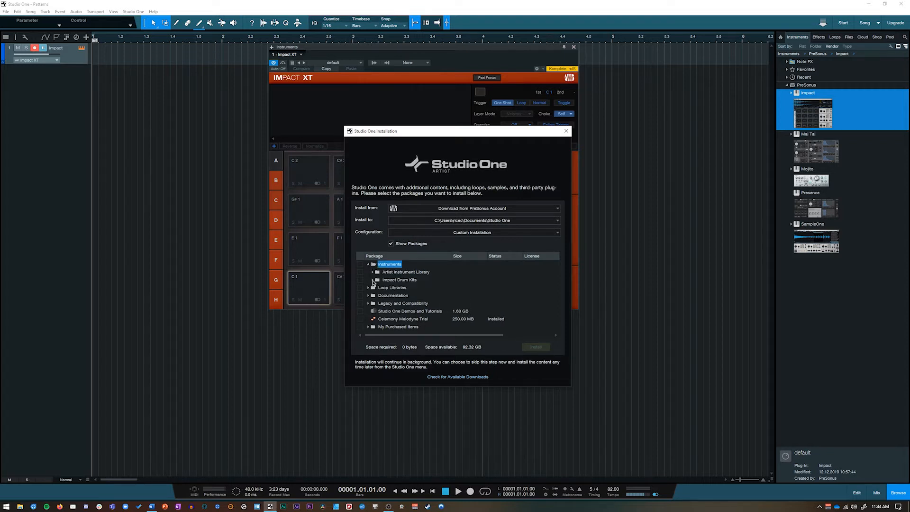
click(373, 280)
click(408, 288)
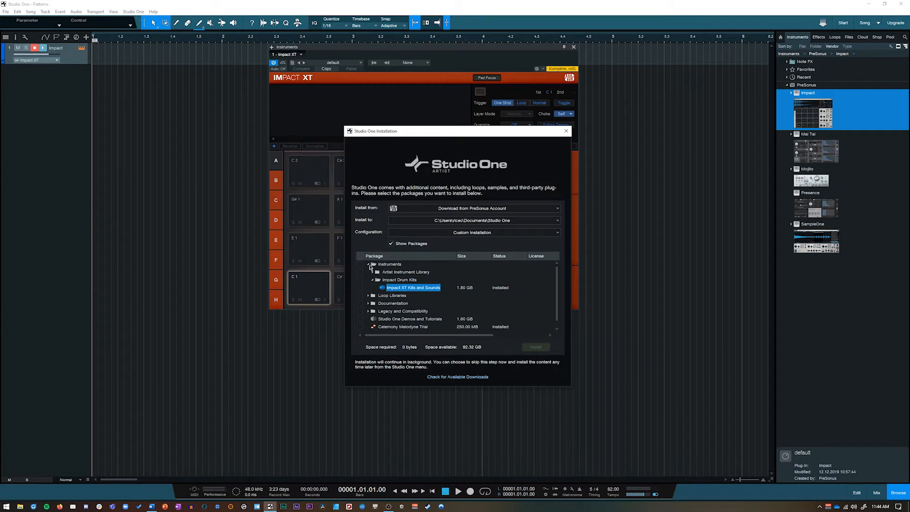
click(370, 264)
click(369, 273)
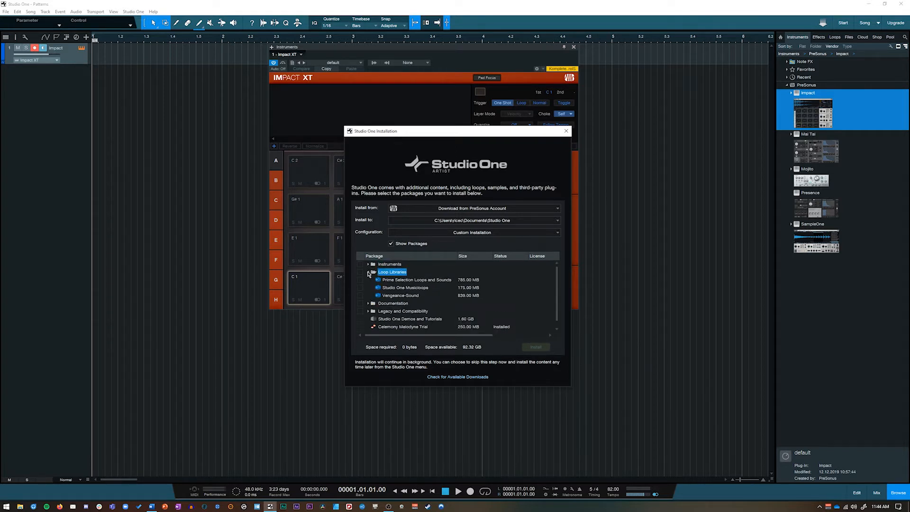
click(368, 274)
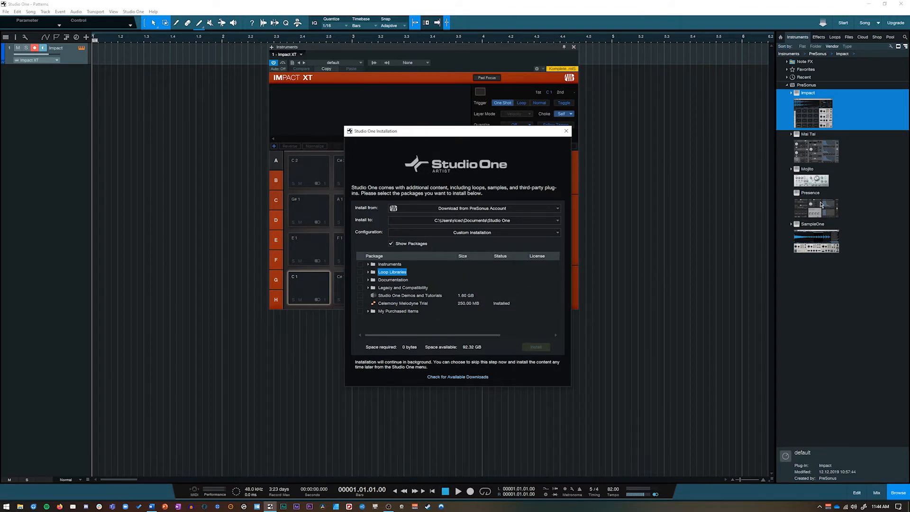
click(566, 131)
- Load the Dark Minimal preset in Impact XT and audition the kick, rimshot, snare, clap, percussion and hat pads in the lower two rows
click(352, 63)
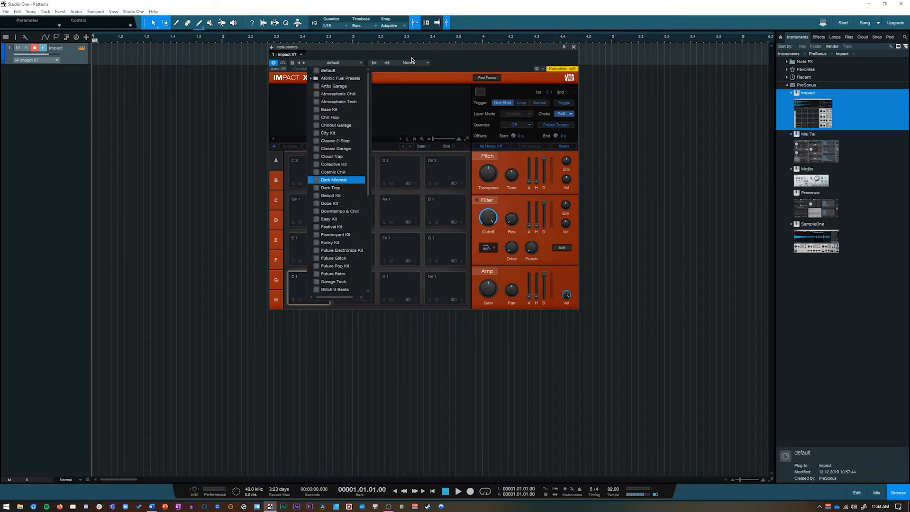
click(338, 182)
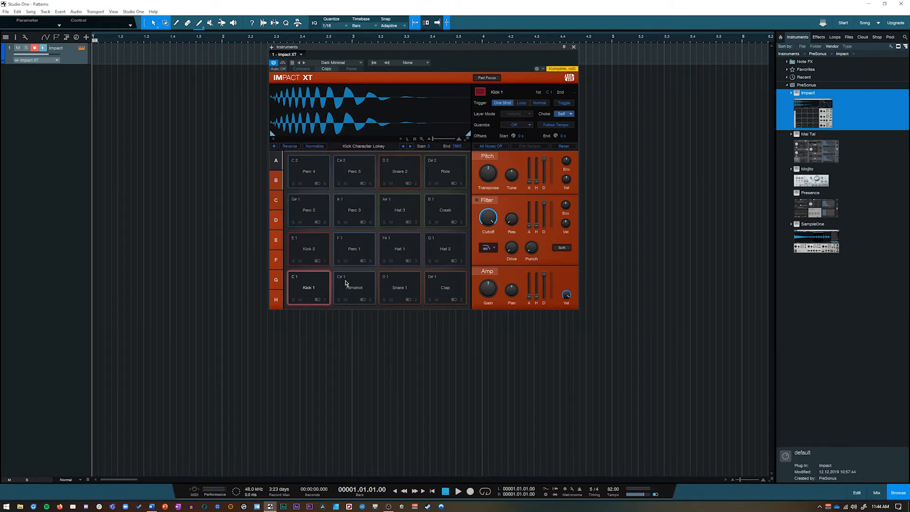
click(319, 285)
click(400, 287)
click(446, 287)
click(309, 249)
click(355, 249)
click(394, 250)
click(319, 289)
click(360, 289)
click(400, 289)
click(451, 289)
click(356, 249)
click(400, 249)
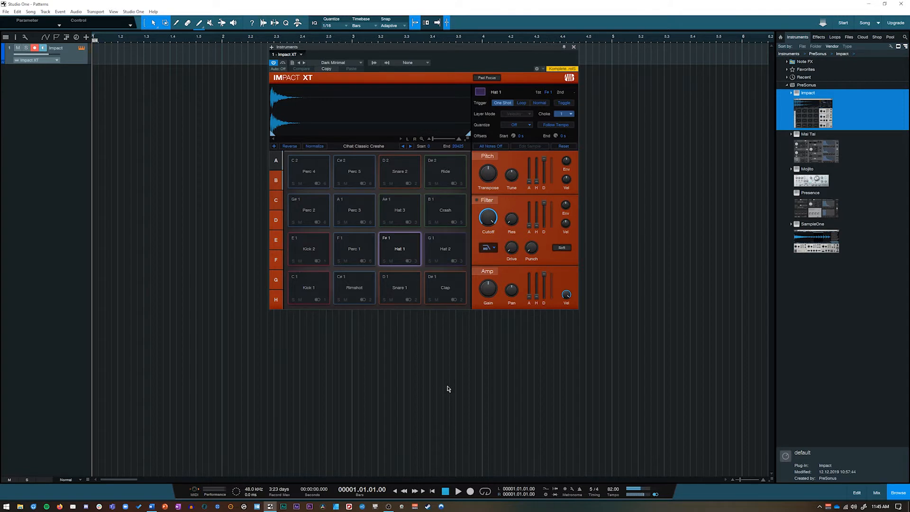
- Audition the top-row pads Perc 4, Perc 5, Snare 2 and Ride and look at their waveforms
drag(364, 50, 365, 44)
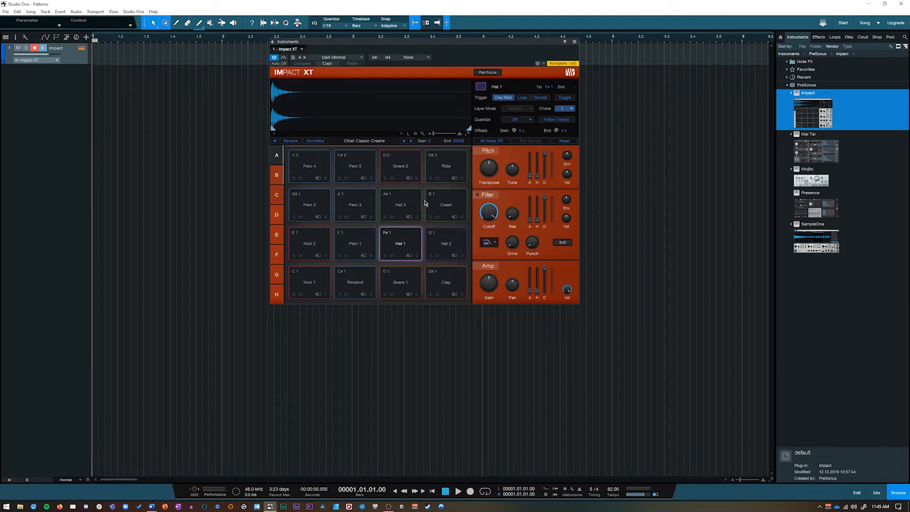
click(321, 167)
click(357, 170)
click(406, 177)
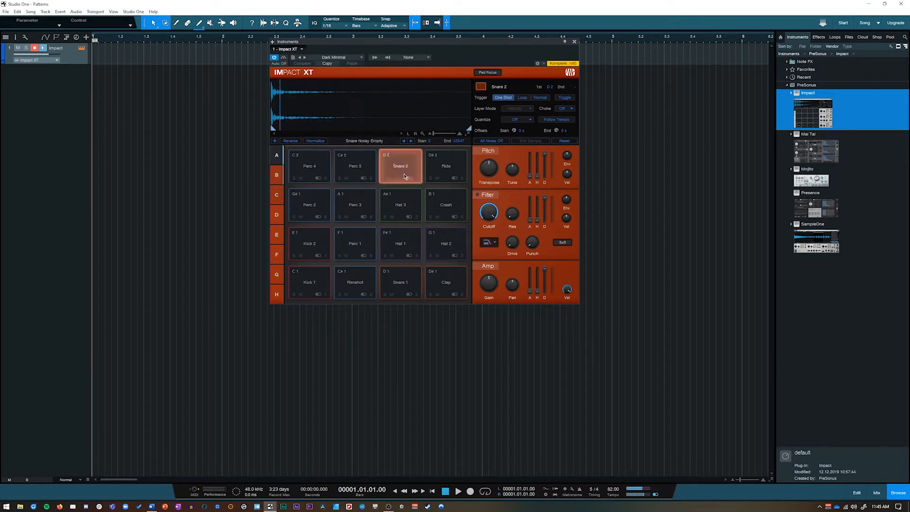
click(446, 178)
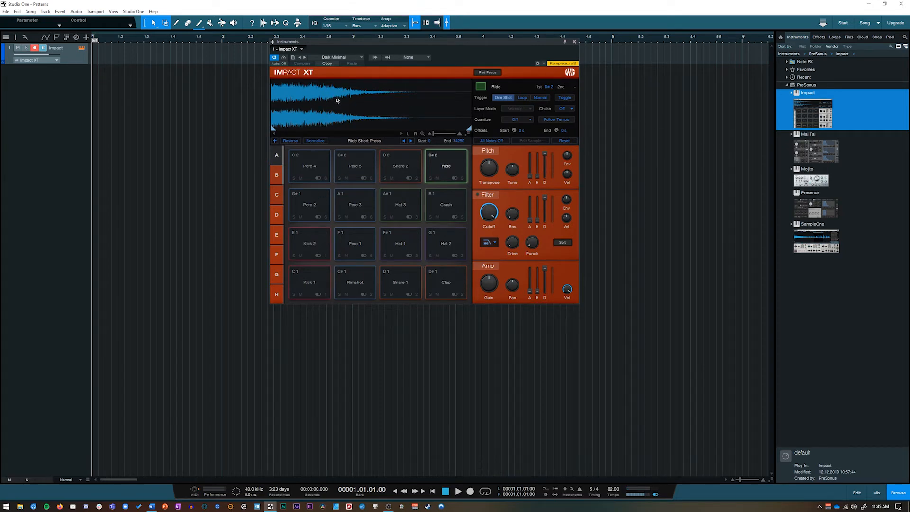
click(377, 171)
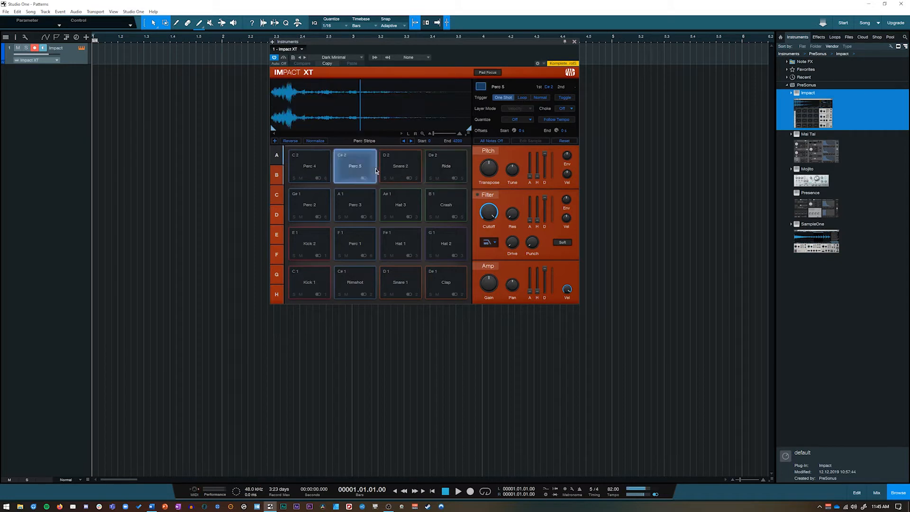
click(326, 172)
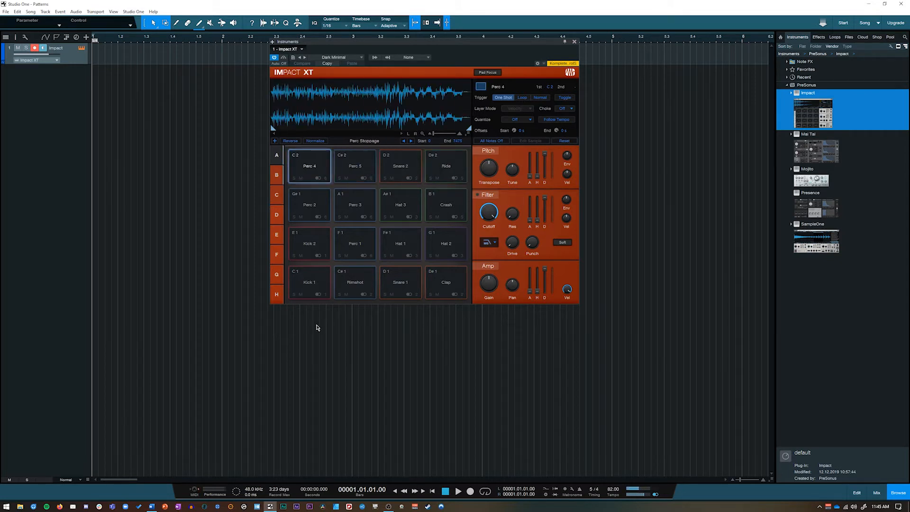
- Try the Loop trigger mode on the Kick 1 pad, then return it to One Shot
click(308, 285)
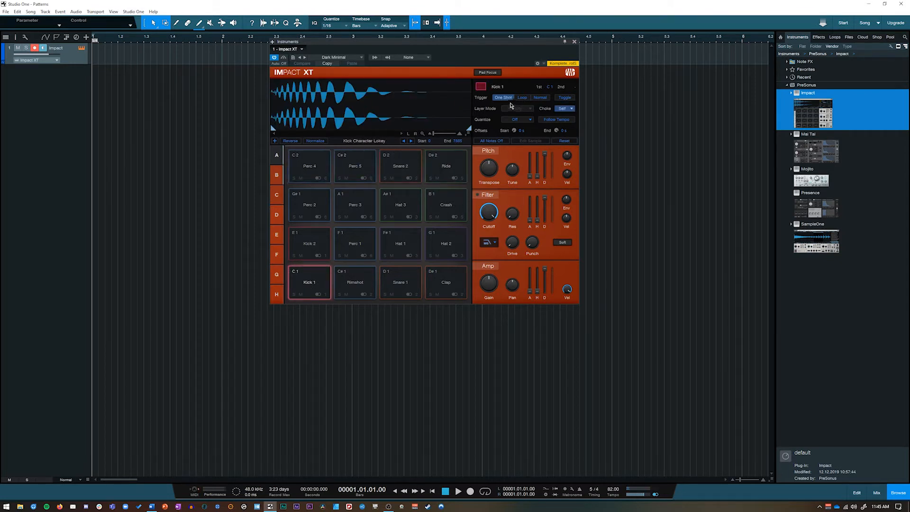
click(523, 98)
click(313, 282)
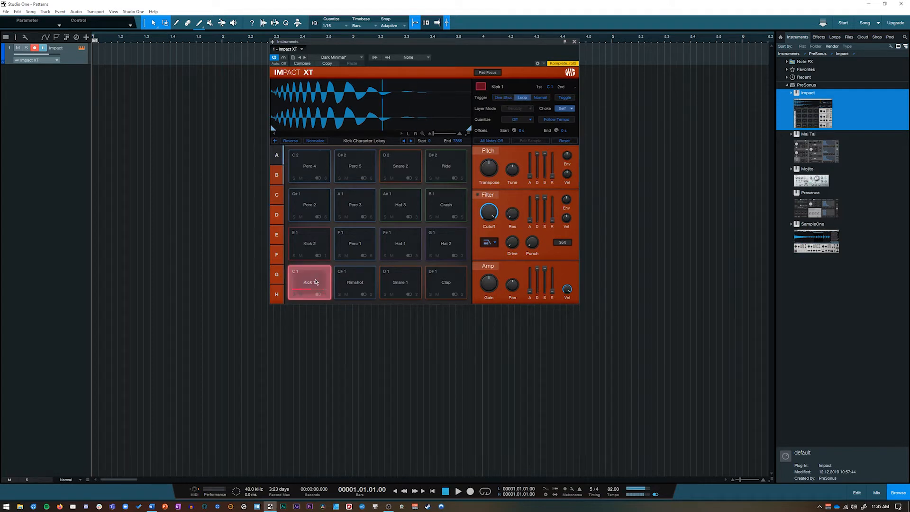
click(502, 98)
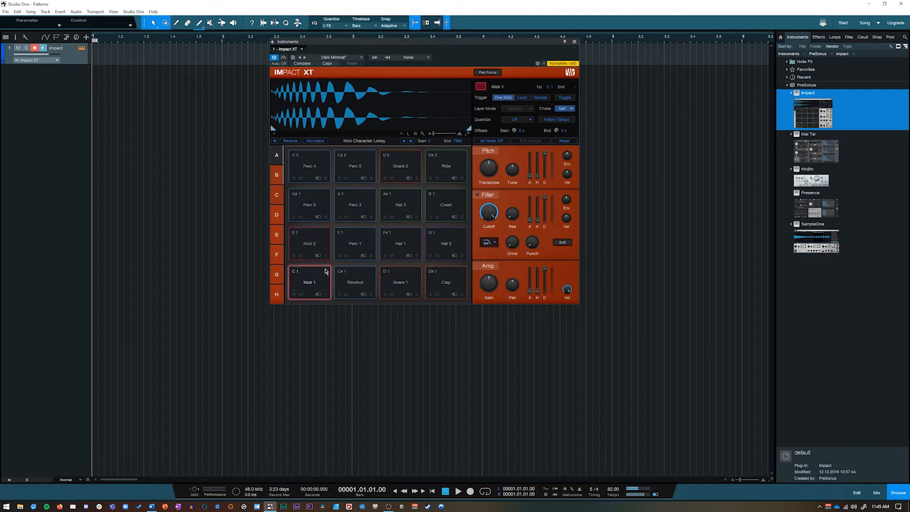
click(324, 269)
- Lower the Rimshot pad's filter cutoff to about 1.50 kHz and enable its filter, comparing it with the Kick 1 and Snare 1 pads
click(349, 281)
click(309, 284)
click(322, 276)
click(322, 276)
drag(492, 214, 499, 183)
click(349, 283)
click(398, 283)
click(356, 283)
drag(484, 219, 481, 235)
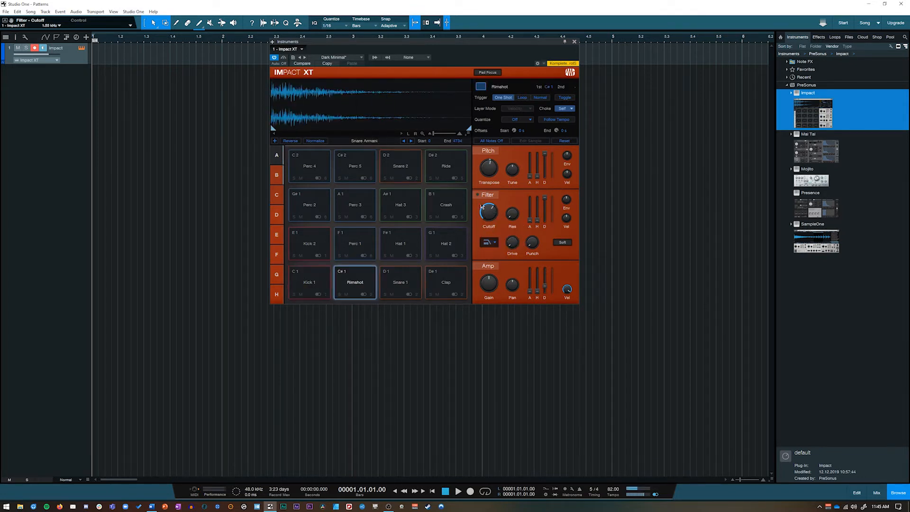
click(479, 195)
click(401, 283)
click(357, 285)
- Raise the filter resonance of the Rimshot pad and audition it against Kick 1
drag(515, 218, 516, 201)
click(352, 291)
click(325, 286)
click(353, 284)
click(321, 282)
- Try panning Kick 1 to the left against the Rimshot, then reset its pan to center
drag(513, 285, 507, 300)
click(305, 286)
click(348, 277)
click(318, 284)
double_click(511, 286)
click(339, 278)
click(406, 278)
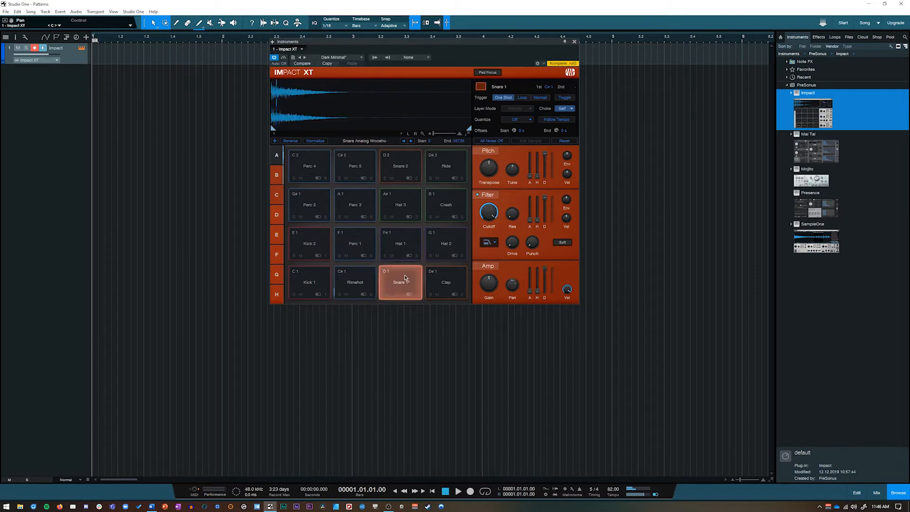
- Pan the Clap pad to R 30 and audition it
click(453, 284)
drag(514, 288, 520, 270)
drag(444, 284, 299, 272)
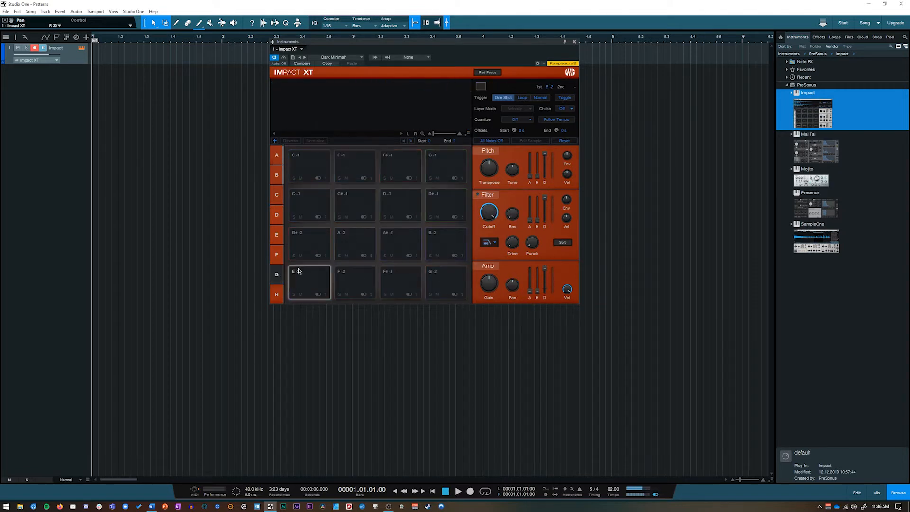
- Look through the pad banks of Impact XT from F up to B
click(279, 250)
click(278, 233)
click(278, 213)
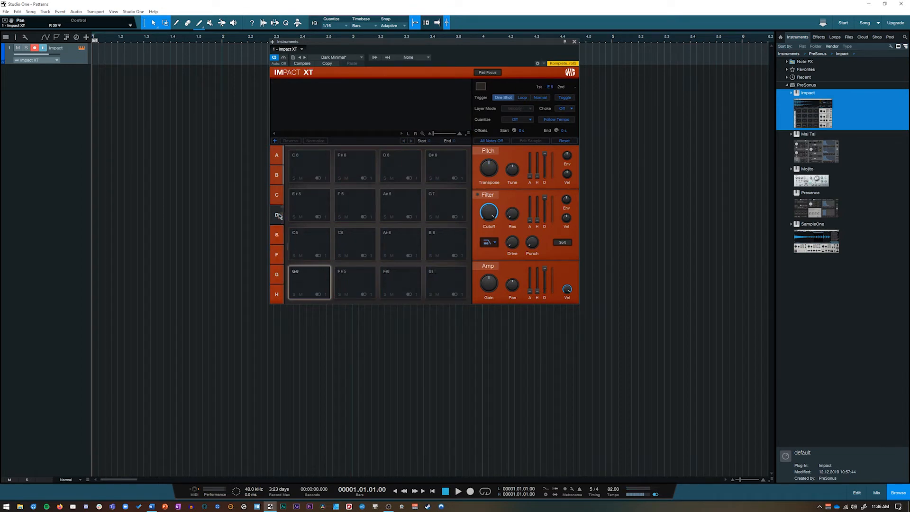
click(278, 193)
click(276, 174)
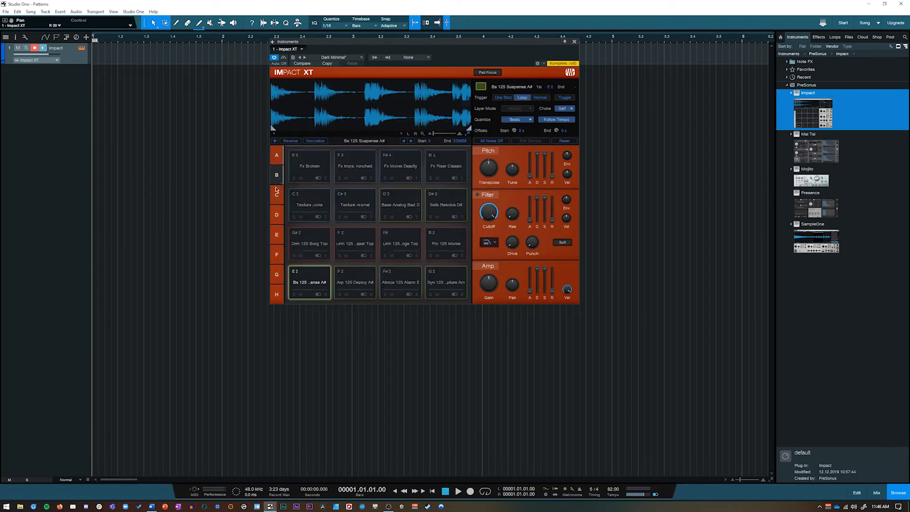
- Compare pad banks A and B and audition Texture Ache, Texture Animal and Drm 125 Borg Top in bank B
click(279, 154)
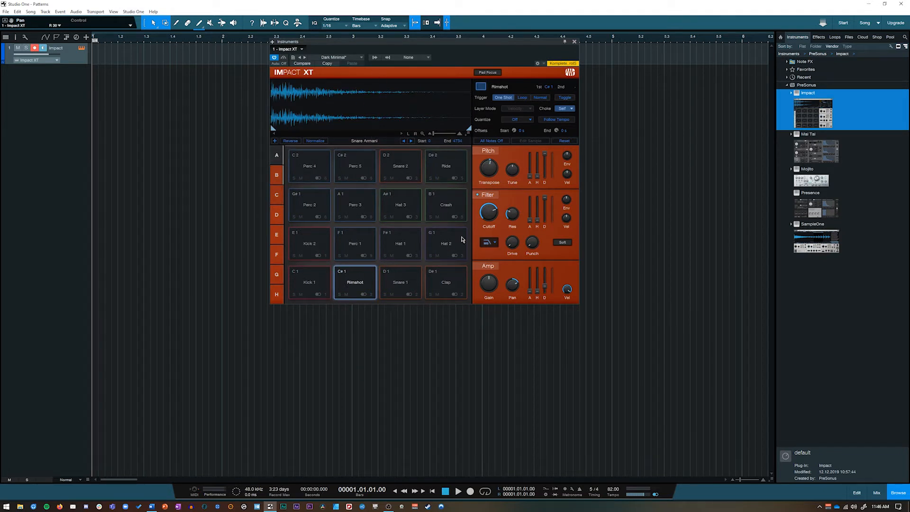
click(277, 175)
click(316, 201)
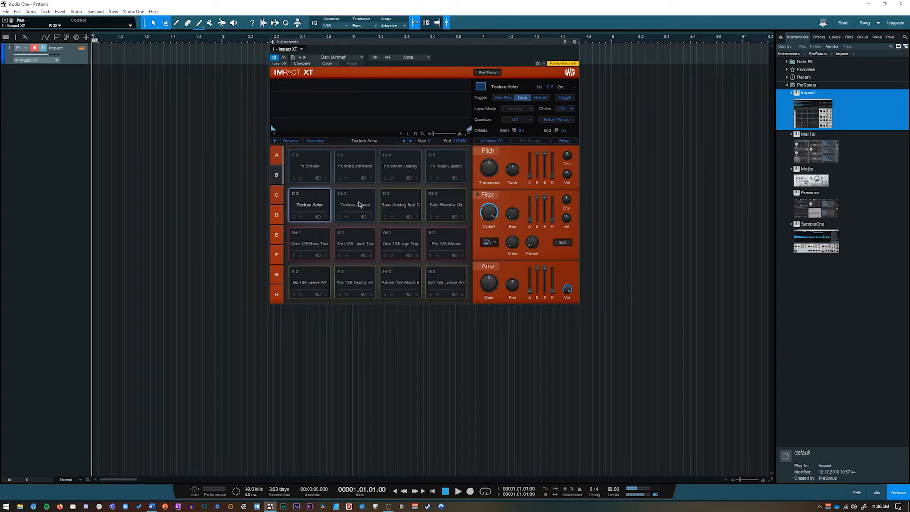
click(359, 205)
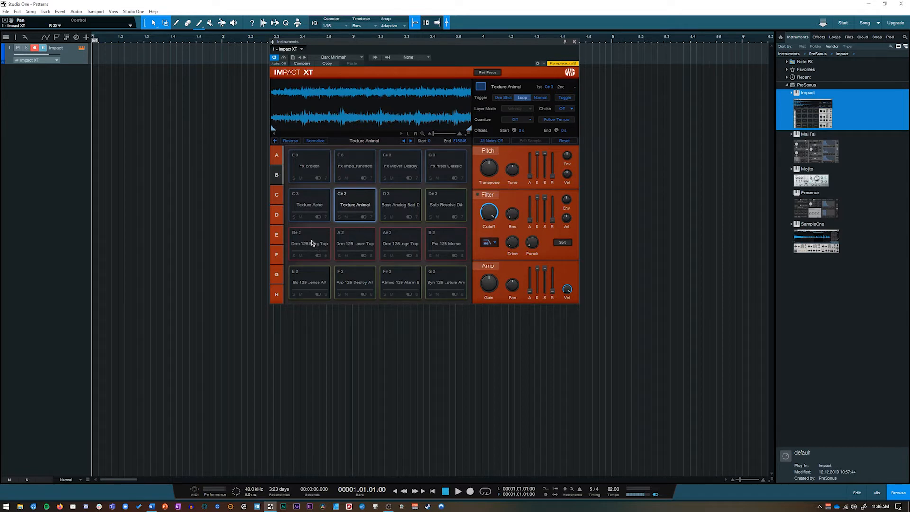
click(313, 243)
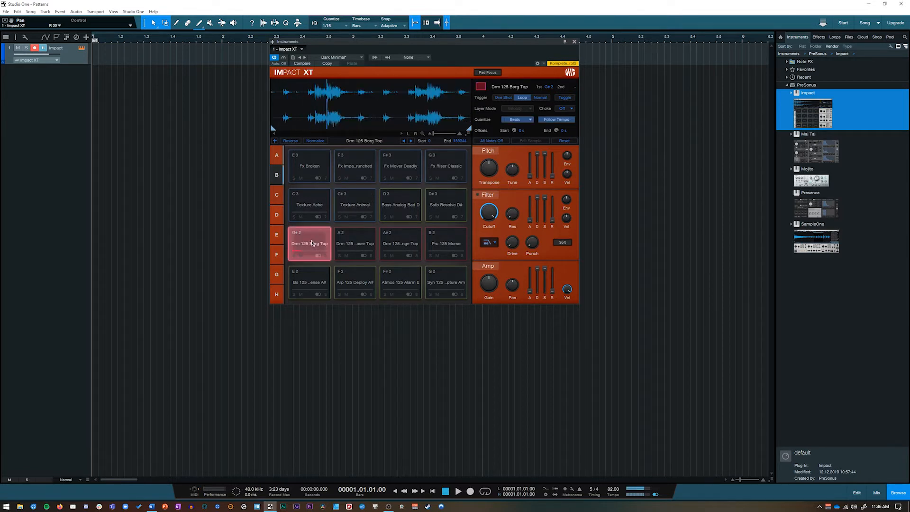
- Return to pad bank A and audition Kick 1, Perc 1, Kick 2, Perc 2 and Perc 3
click(277, 155)
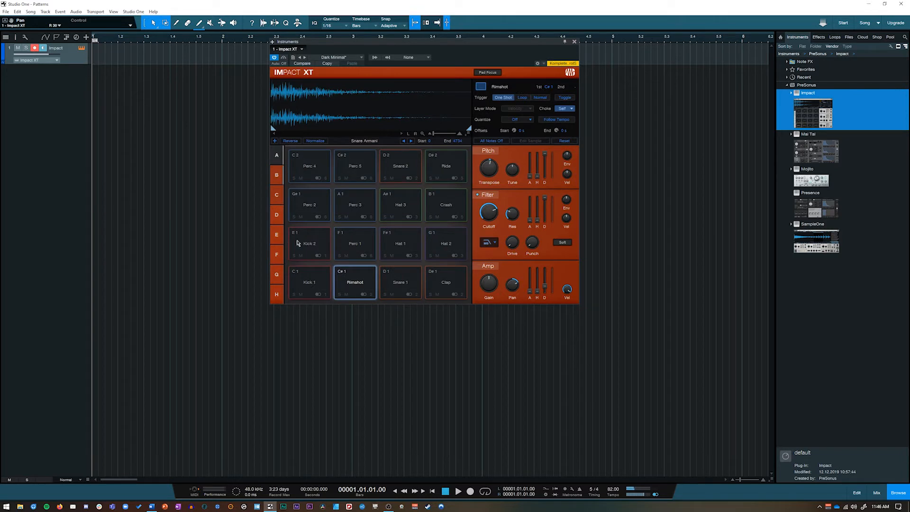
click(311, 278)
click(345, 247)
click(309, 244)
click(309, 204)
click(358, 209)
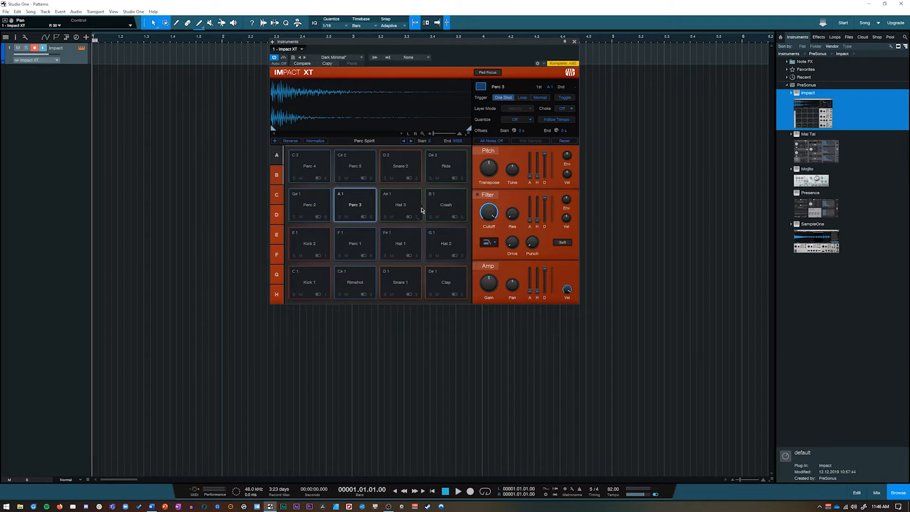
- Try the Reverse option on the Kick 1 sample and audition the pad
click(301, 284)
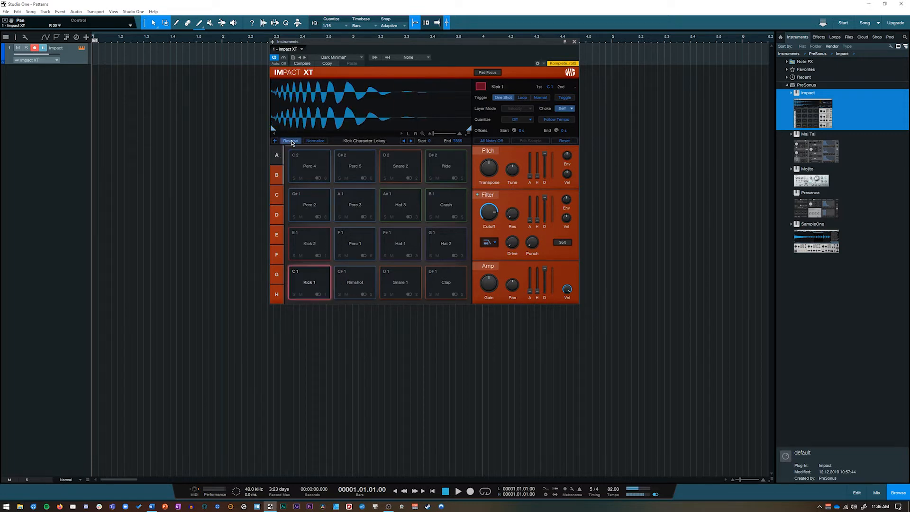
click(321, 284)
click(317, 283)
click(319, 296)
- Try normalizing the Perc 4 sample and switch Normalize back off
click(306, 165)
click(321, 143)
click(315, 142)
- Audition the Perc 5, Snare 2, Perc 3 and Perc 2 pads
click(351, 171)
click(401, 174)
click(358, 201)
click(315, 209)
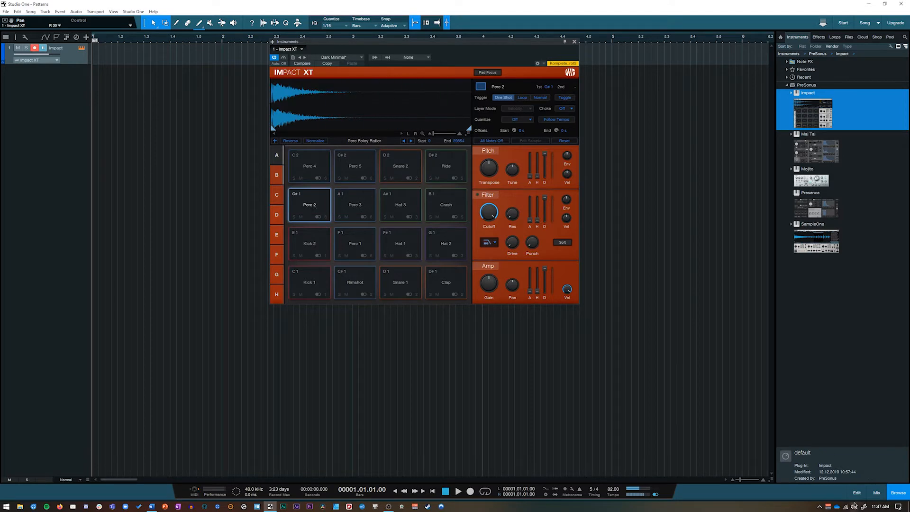
- Show the mixer below the Impact XT window and look through the instrument's stereo output channels
click(856, 493)
click(877, 492)
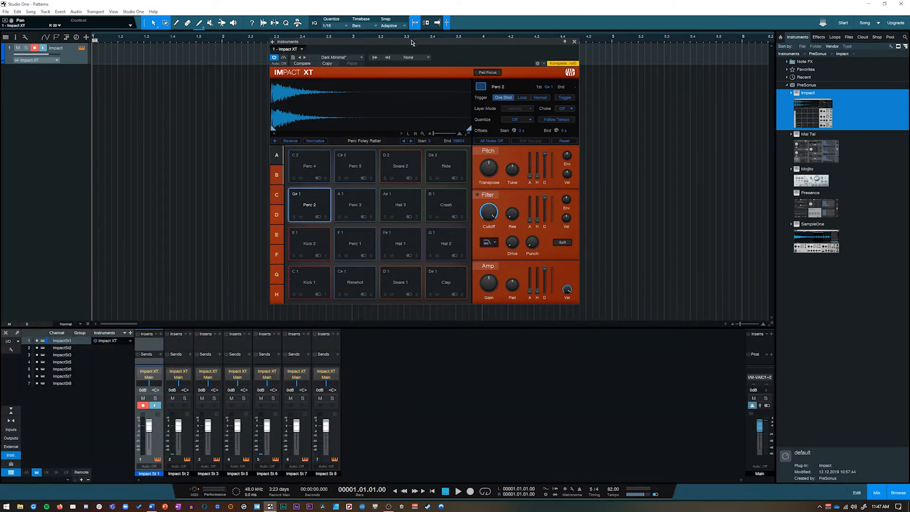
drag(411, 42, 436, 32)
click(156, 436)
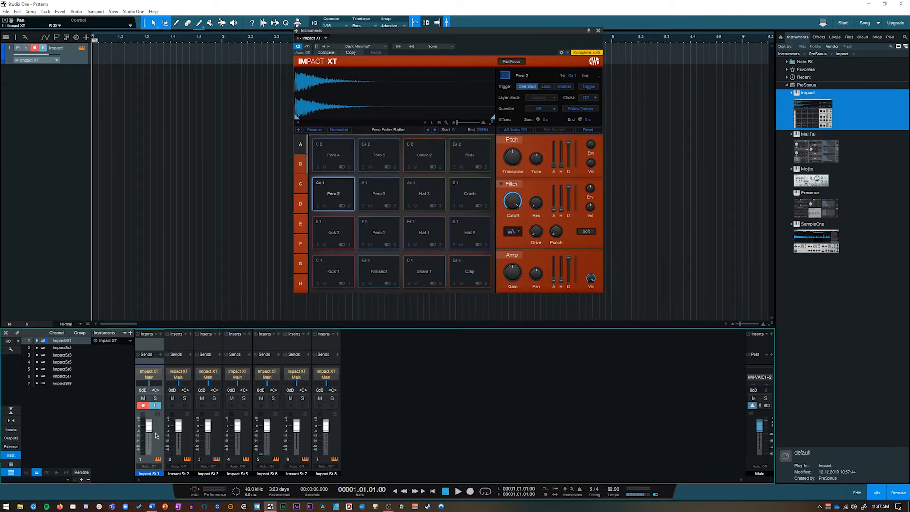
click(223, 434)
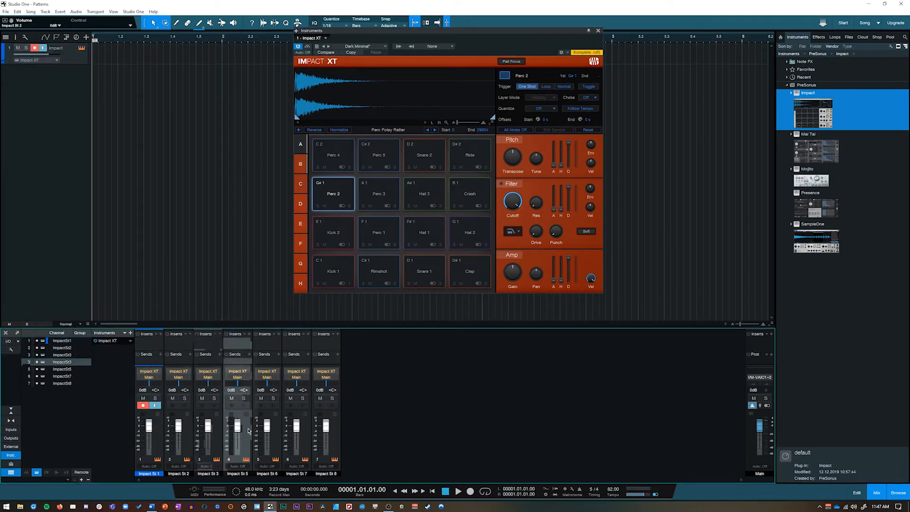
click(279, 435)
click(183, 434)
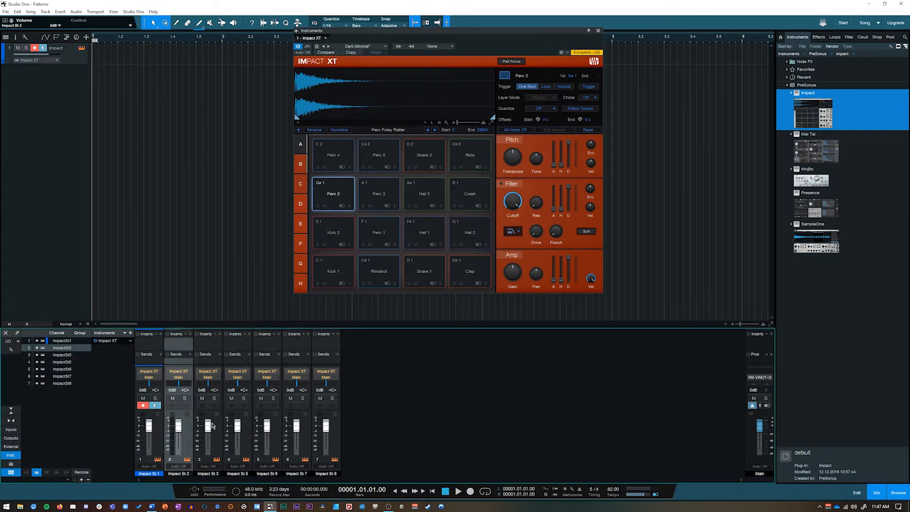
- Play Kick 1, Perc 3, Perc 2, Hat 3 and Crash while checking which mixer channel each one feeds
click(341, 274)
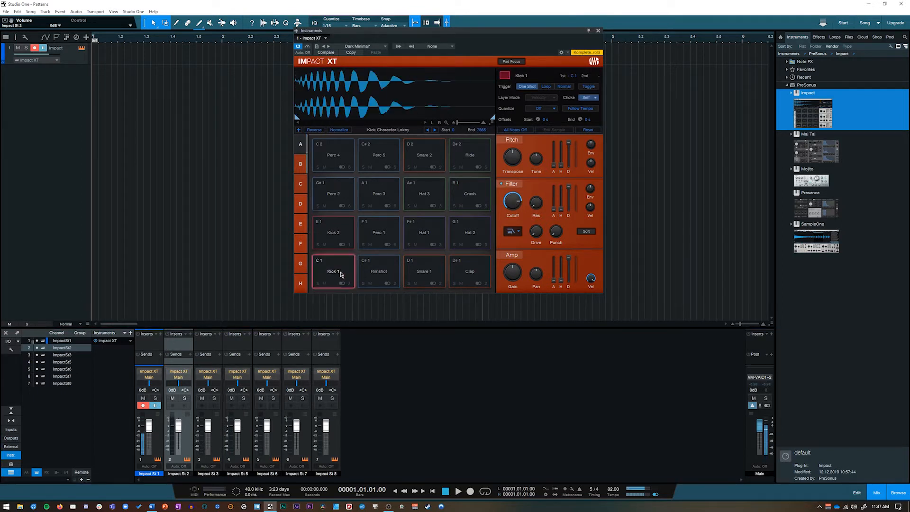
click(341, 274)
click(341, 275)
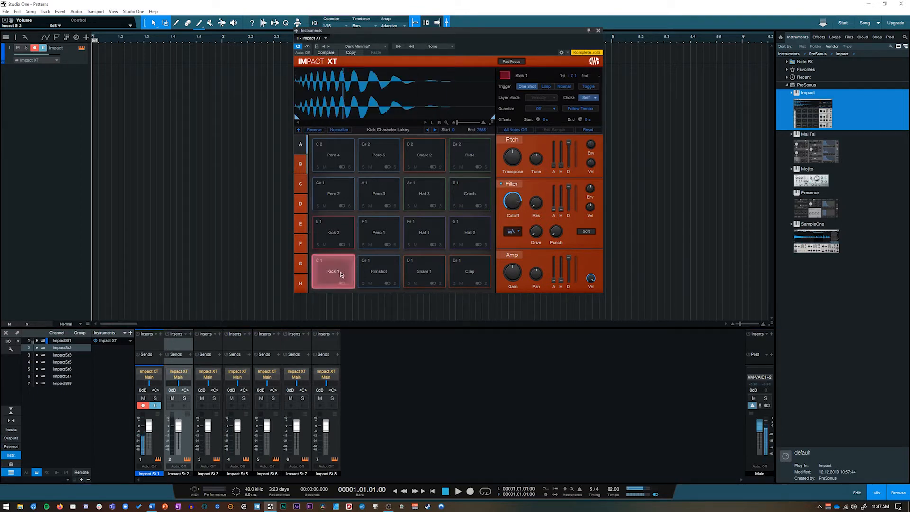
click(382, 201)
click(382, 202)
click(348, 205)
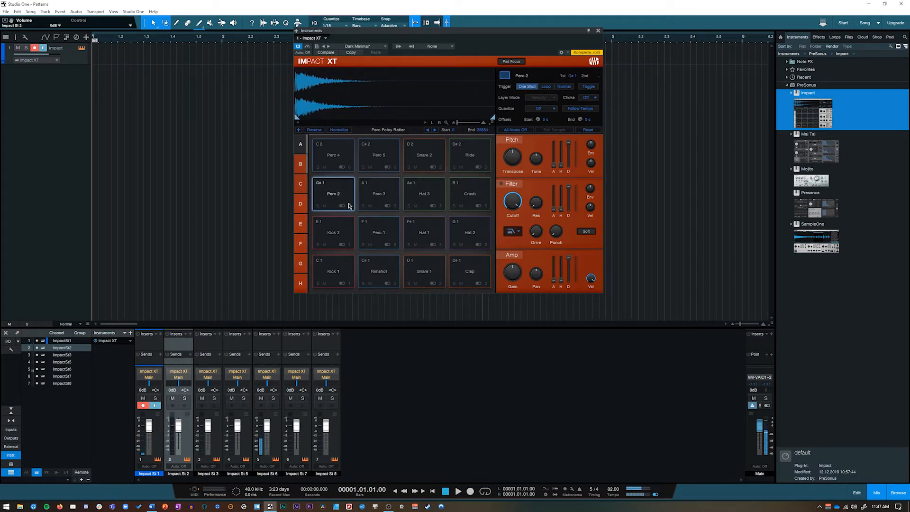
click(436, 200)
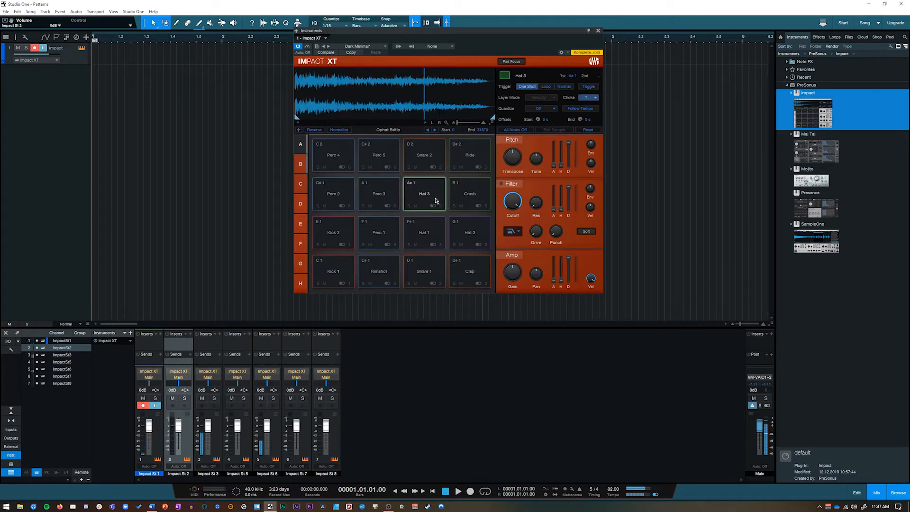
click(467, 201)
- Play Perc 1, both kicks, Rimshot, Snare 1 and Clap while checking their mixer channel meters
click(371, 236)
click(334, 233)
click(333, 272)
click(379, 272)
click(425, 271)
click(474, 276)
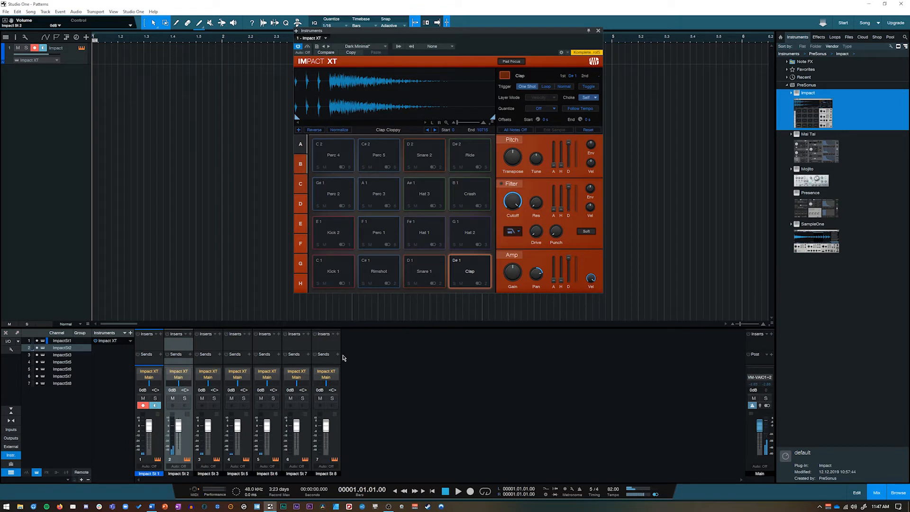
- Make the mixer taller and look over the insert slots of the Impact St 3 to Impact St 8 channels
drag(315, 327, 315, 306)
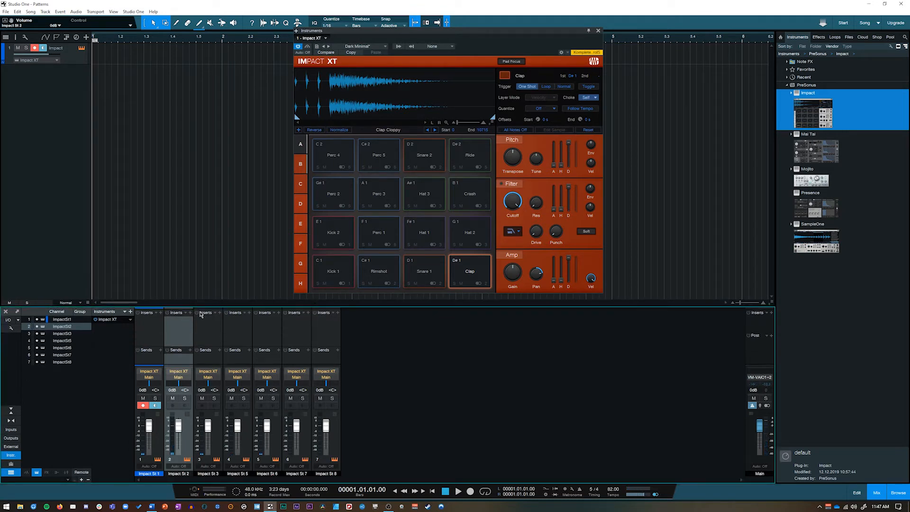
click(213, 334)
click(235, 334)
click(272, 334)
click(296, 332)
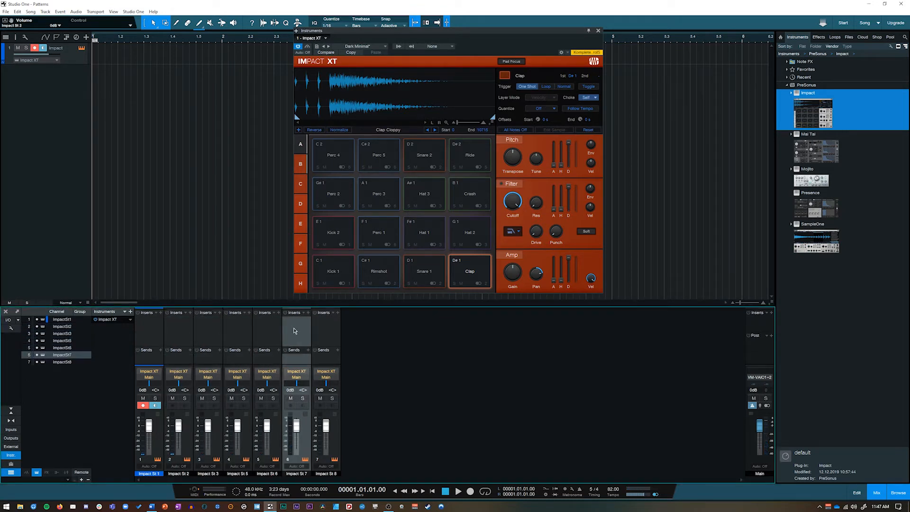
click(334, 337)
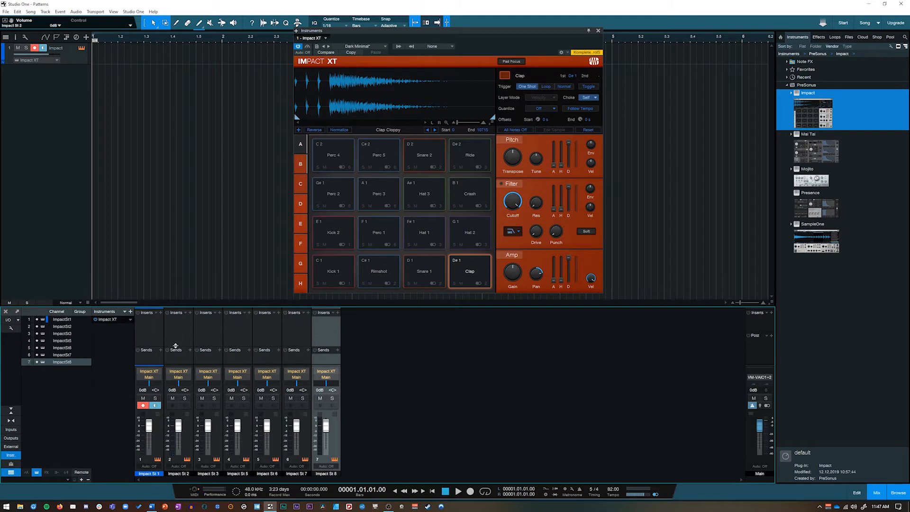
- Enlarge the mixer's Sends area and play Kick 1 to check its Impact St 1 channel
drag(175, 346, 178, 338)
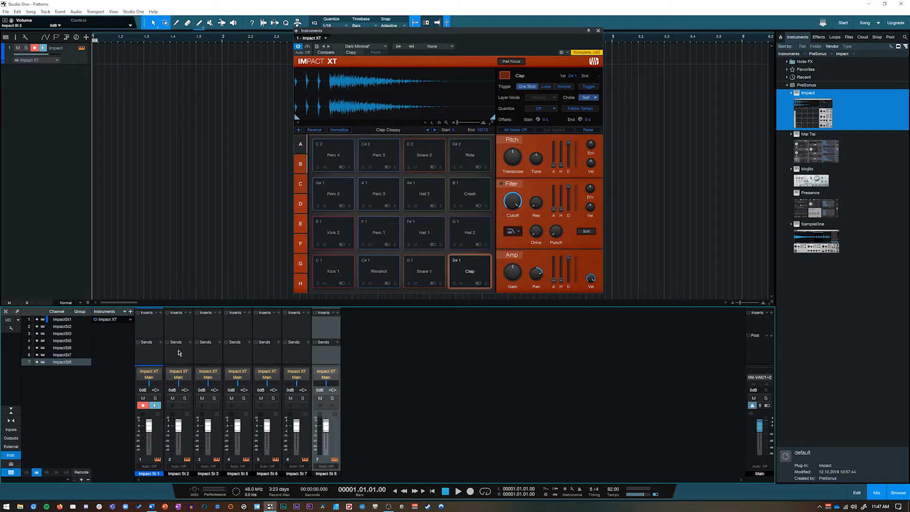
click(343, 279)
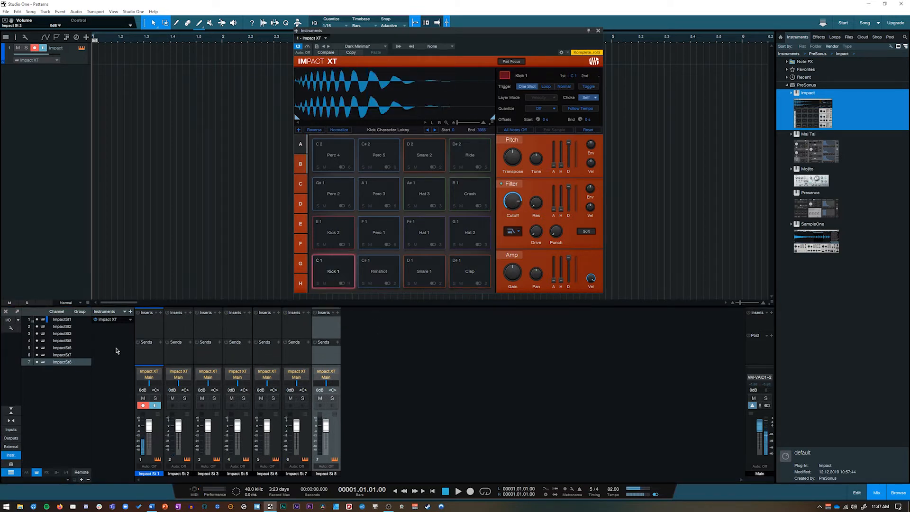
click(142, 337)
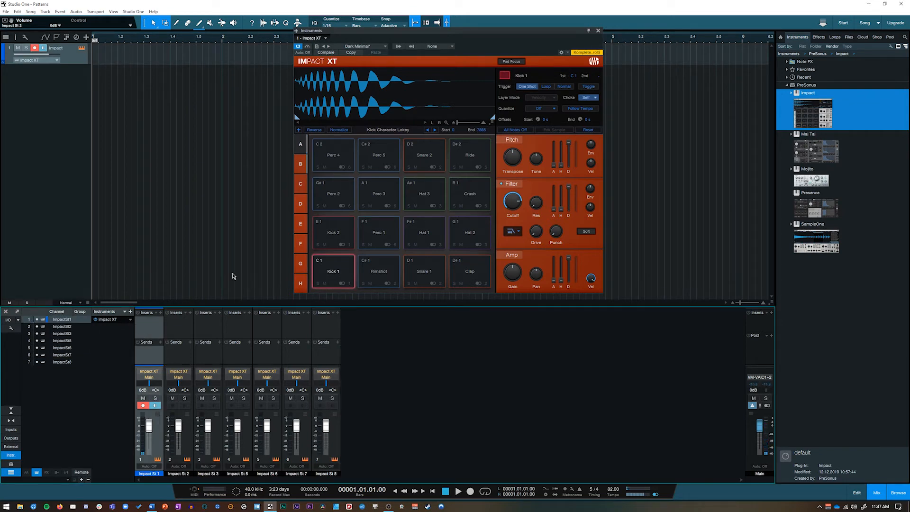
drag(232, 307, 232, 304)
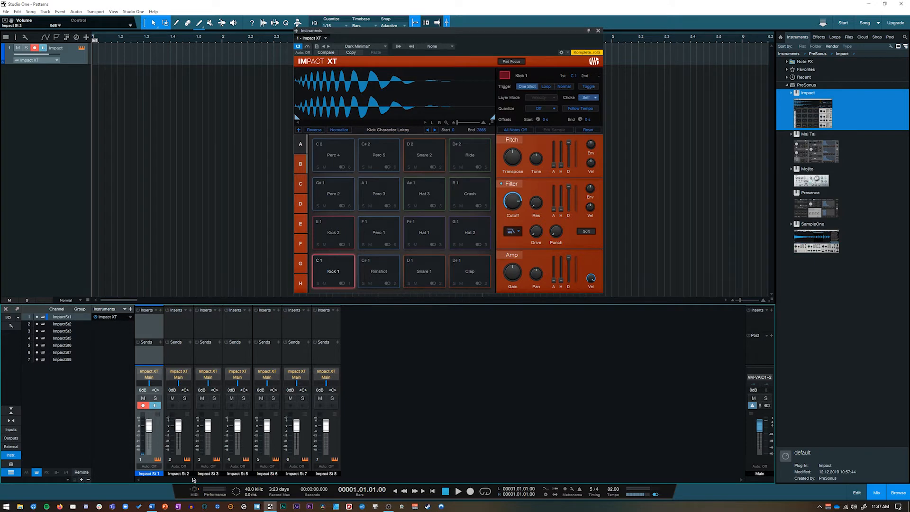
- Open the Impact St 2 channel name for editing, leave it as is, and view the Kick 1 pad's output options
double_click(186, 474)
click(471, 459)
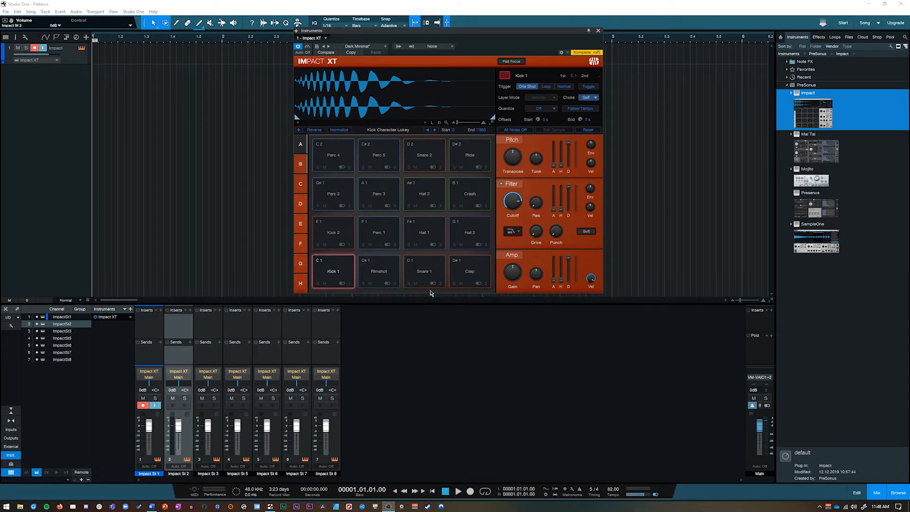
click(342, 284)
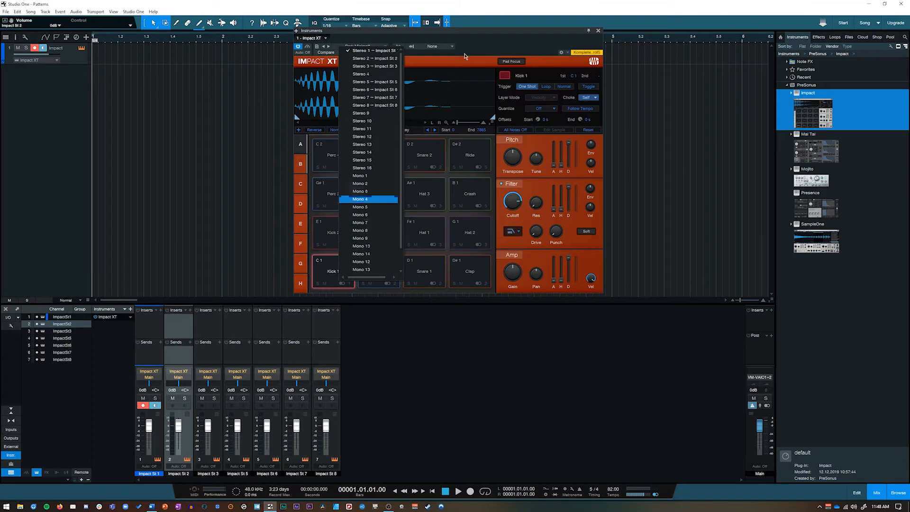
click(482, 39)
- Audition the pads from Rimshot through the snare, clap, hats and Kick 2 to Perc 2 and Perc 3, watching their output channels
click(380, 271)
click(425, 271)
click(470, 271)
click(472, 229)
click(421, 237)
click(380, 236)
click(332, 235)
click(330, 208)
click(375, 207)
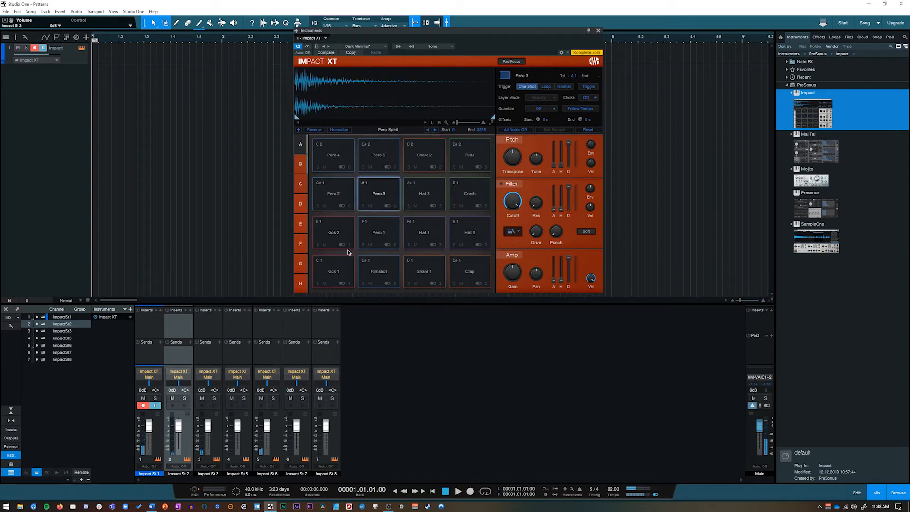
click(334, 200)
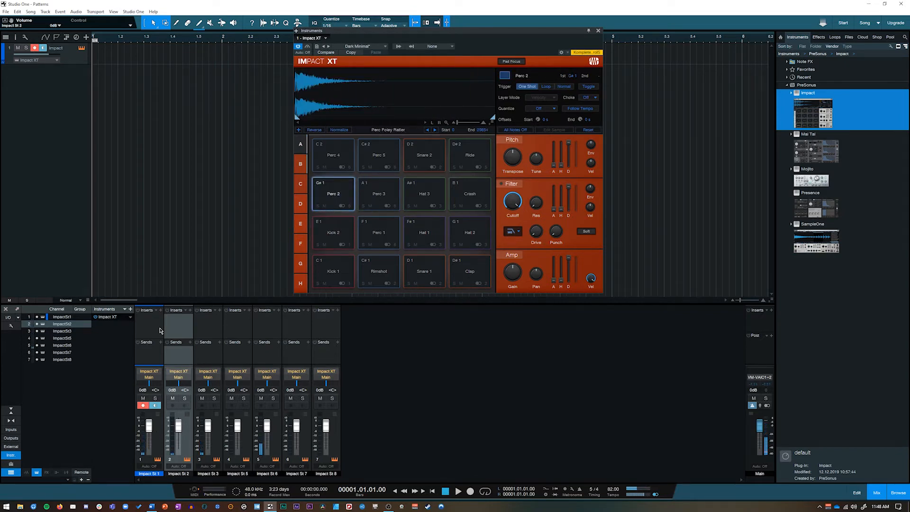
- Route the Snare 1 pad to Stereo 1 – Impact St 1 and audition Kick 1 against the Rimshot
click(391, 284)
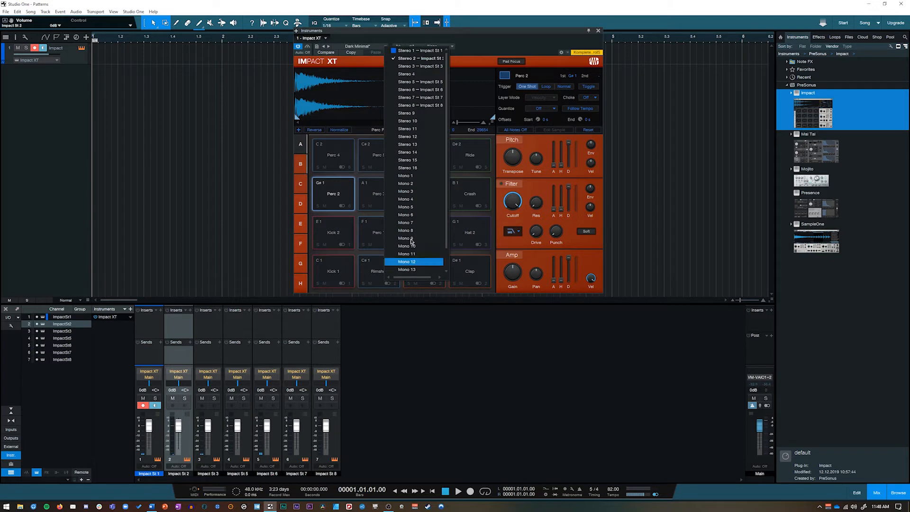
click(404, 288)
click(440, 284)
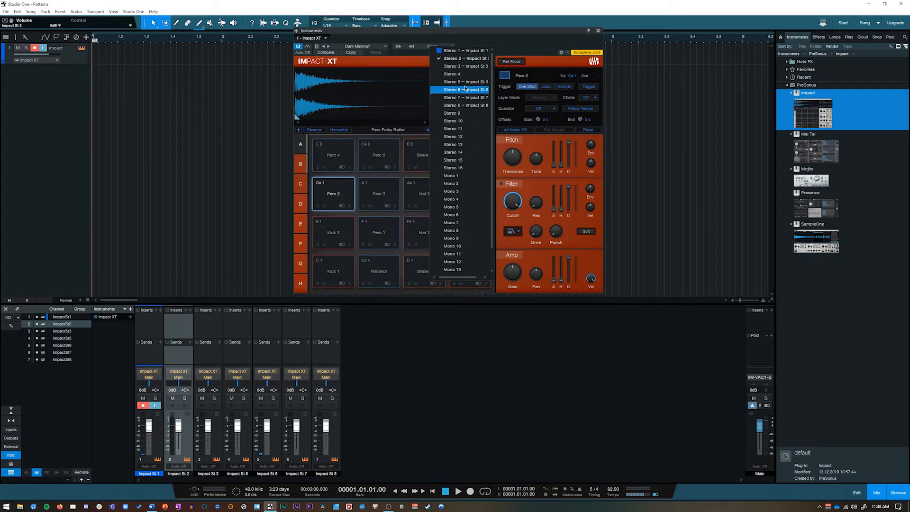
click(457, 52)
click(343, 268)
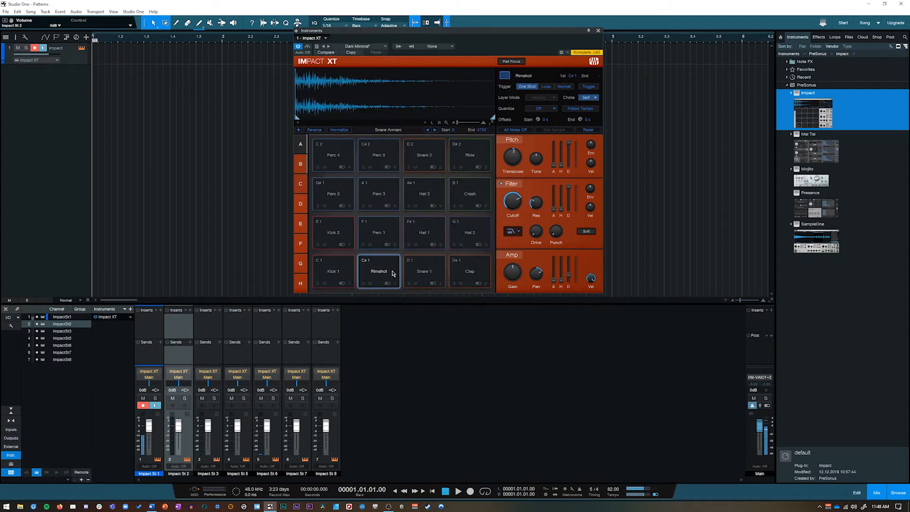
click(334, 268)
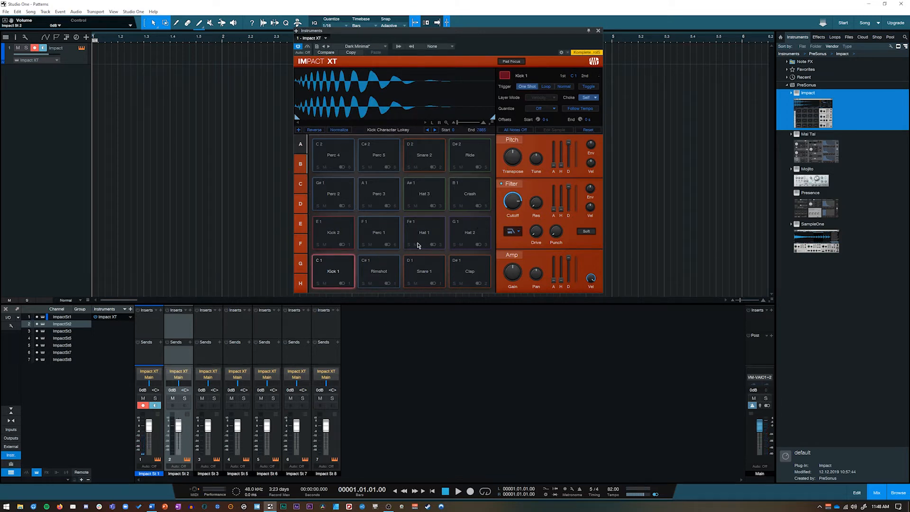
- Clear the arrangement view of the mixer, browser and Impact XT window, and make the Impact track taller
click(877, 492)
click(899, 493)
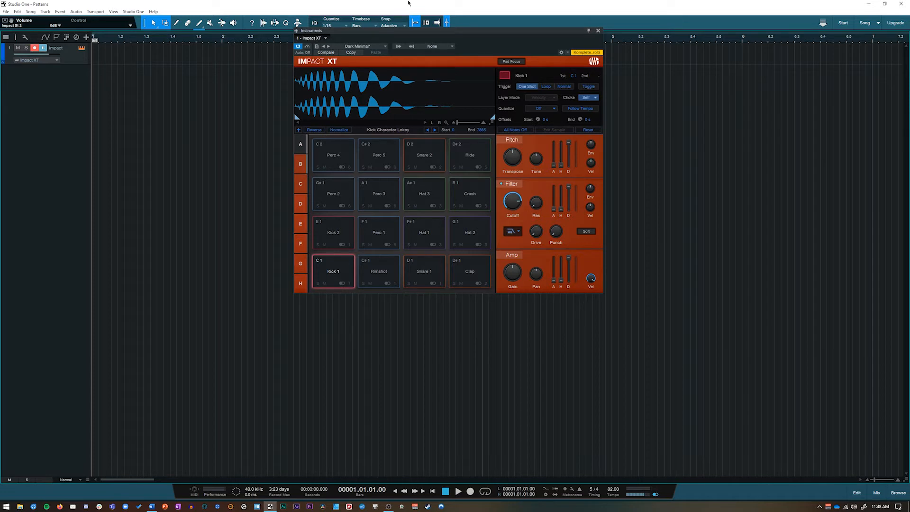
drag(407, 37, 588, 51)
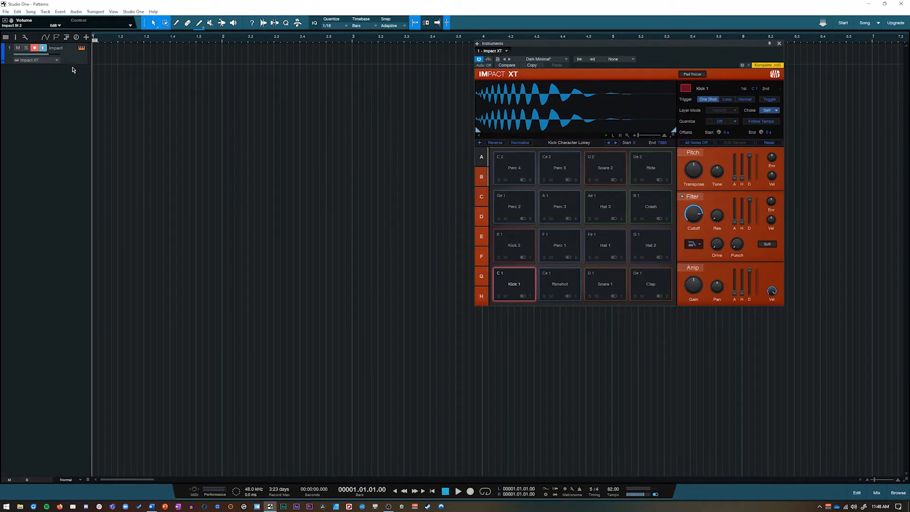
drag(69, 65, 74, 121)
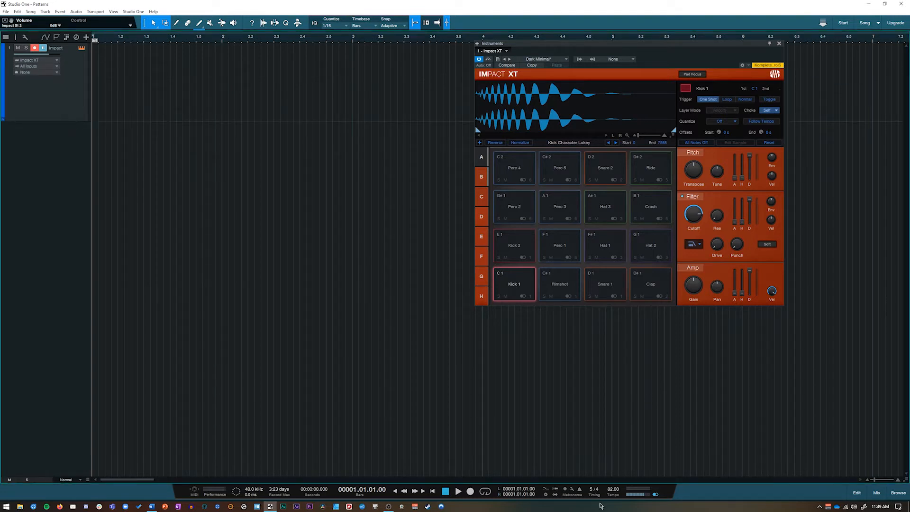
- Turn off Click in Play and enable Precount in the metronome setup
click(572, 491)
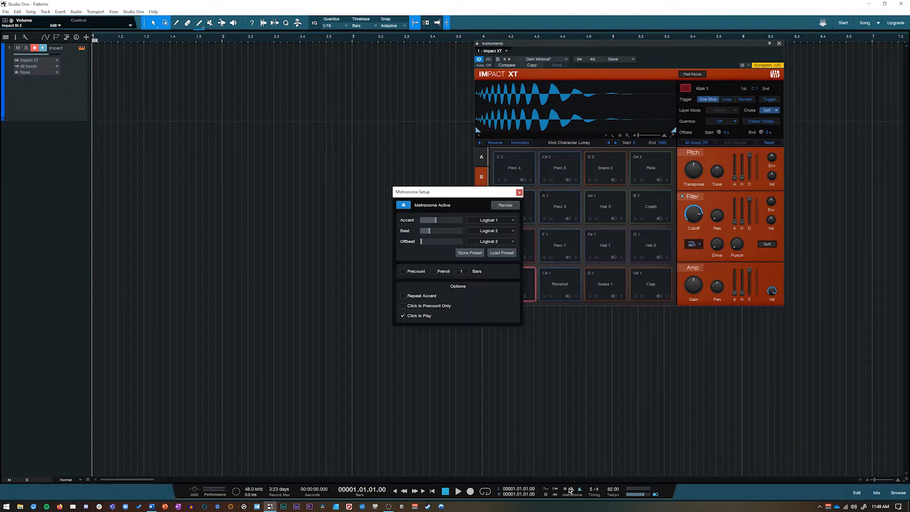
click(403, 315)
click(404, 272)
click(520, 193)
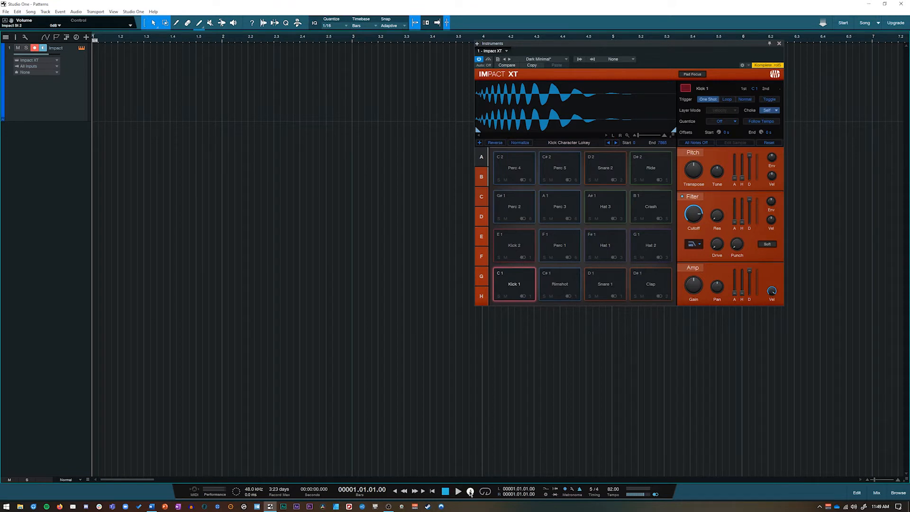
- Set the song's time signature to 4/4 and the tempo to 120 BPM
click(471, 492)
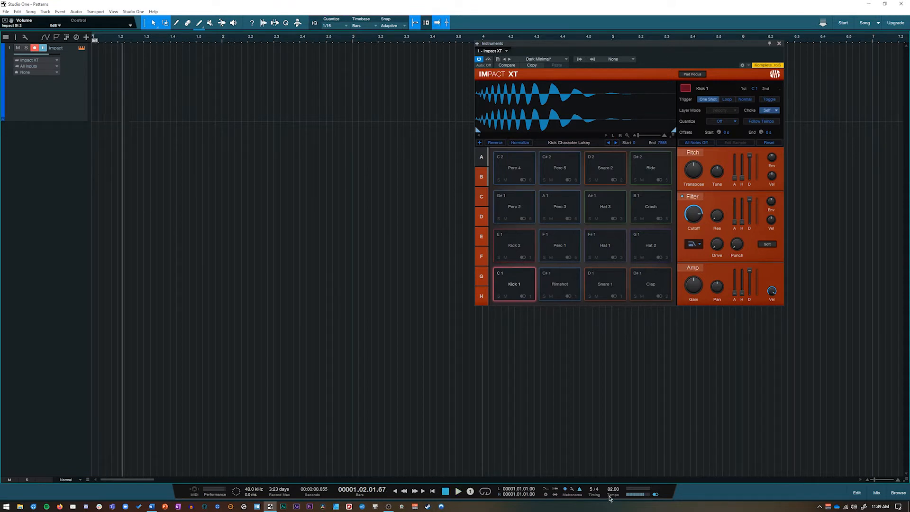
click(592, 491)
click(592, 490)
click(592, 490)
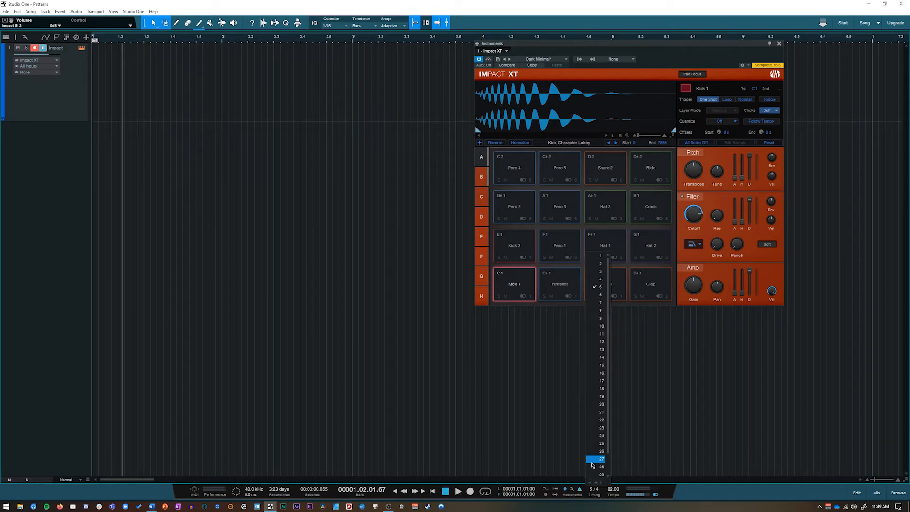
click(597, 283)
drag(613, 491, 614, 482)
double_click(613, 494)
text(120)
key(Return)
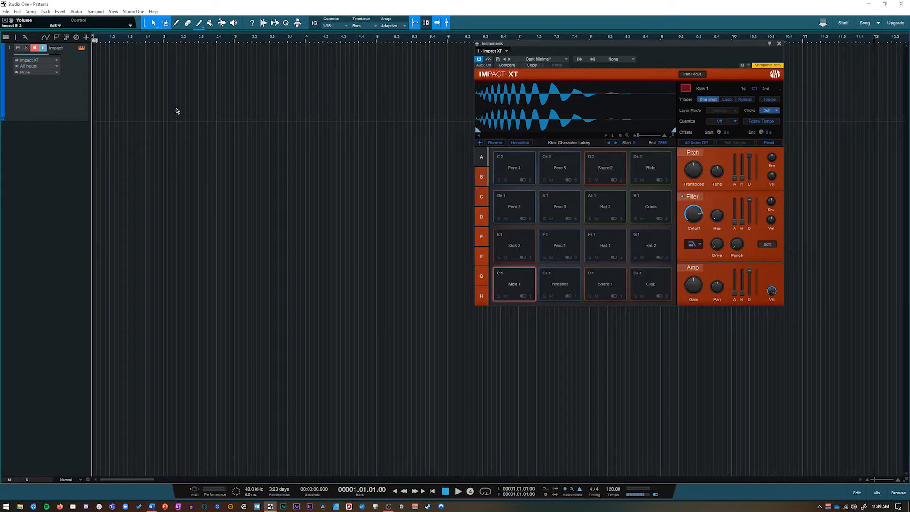
- Record a two-bar drum part on the Impact track from bar 1 and open it in the note editor
key(KP_Multiply)
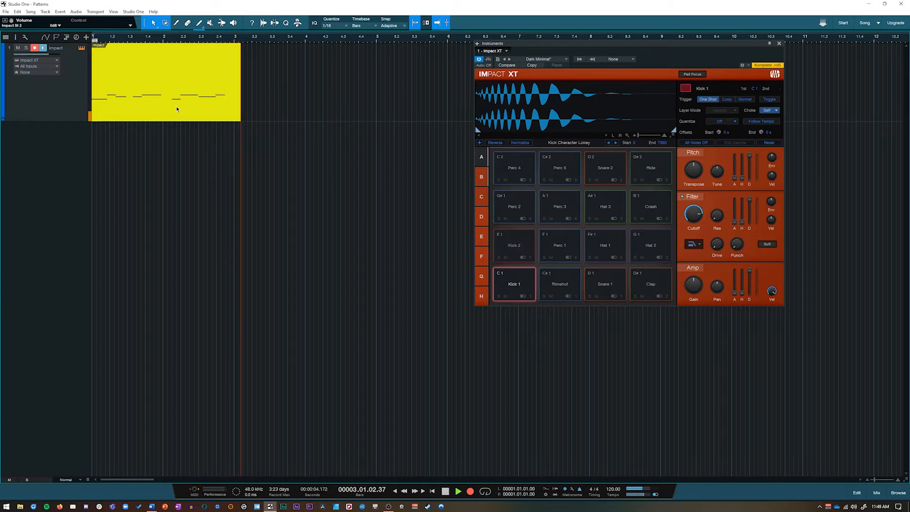
key(space)
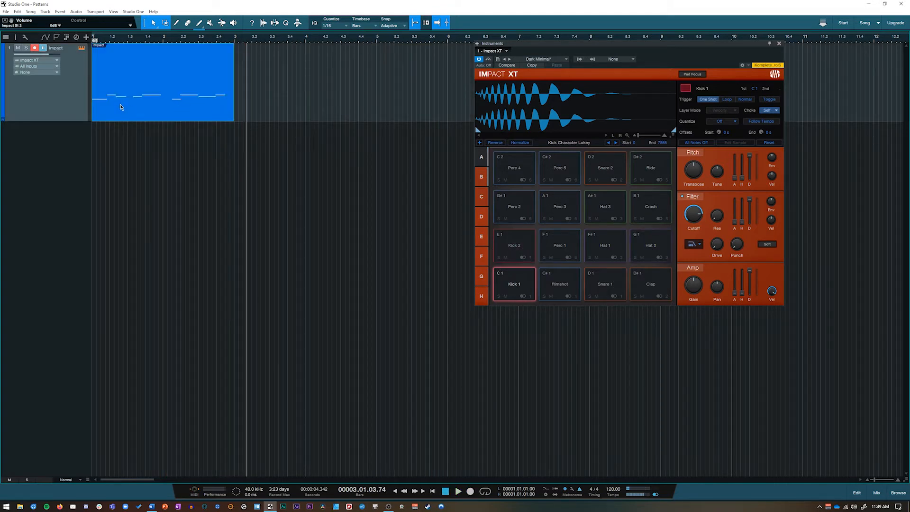
double_click(182, 115)
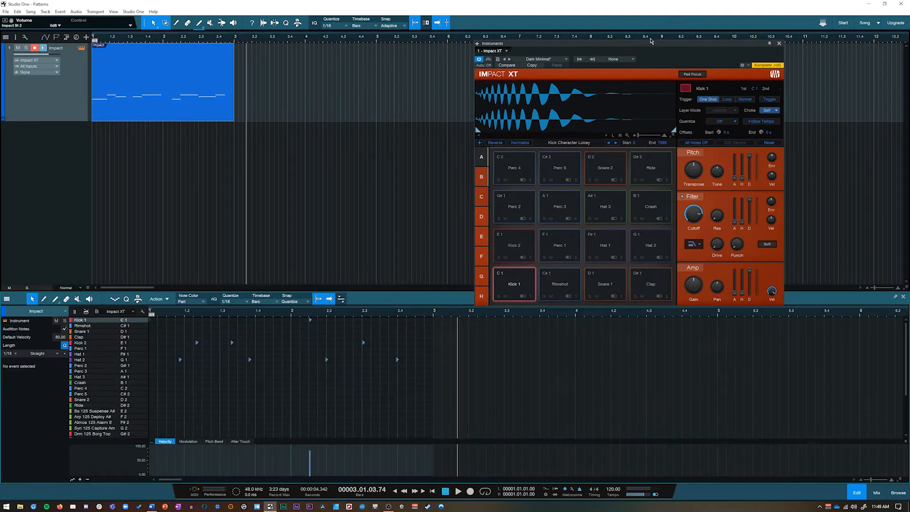
- Move the Impact XT window clear of the editor, play the recorded part from the start, and inspect its last two Hat 2 notes
drag(644, 45, 695, 21)
key(comma)
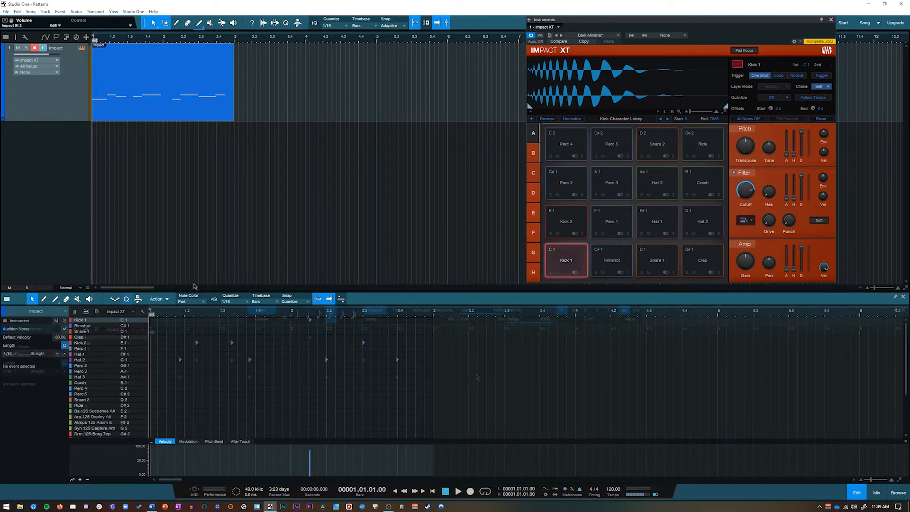
key(space)
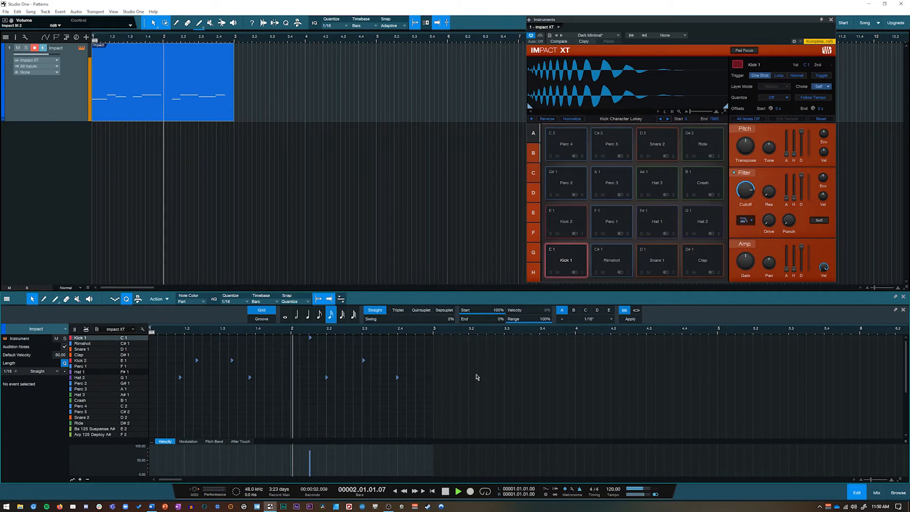
key(space)
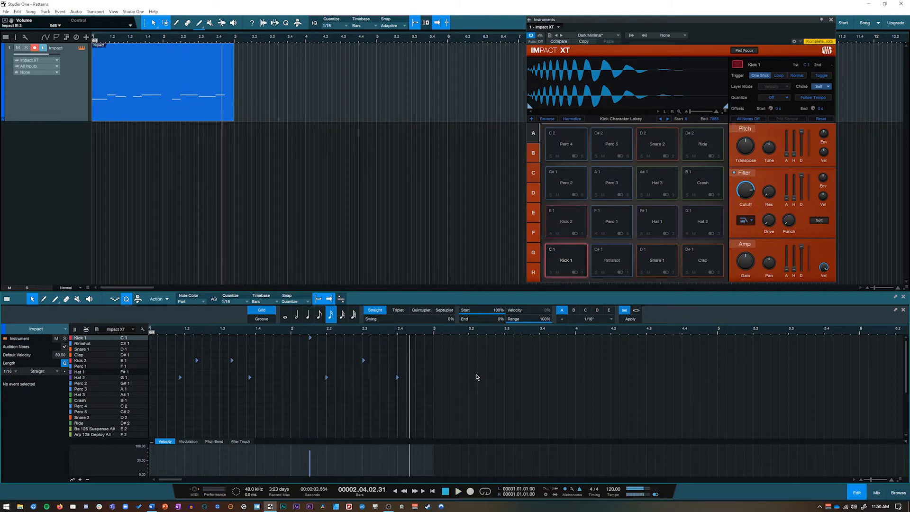
click(399, 377)
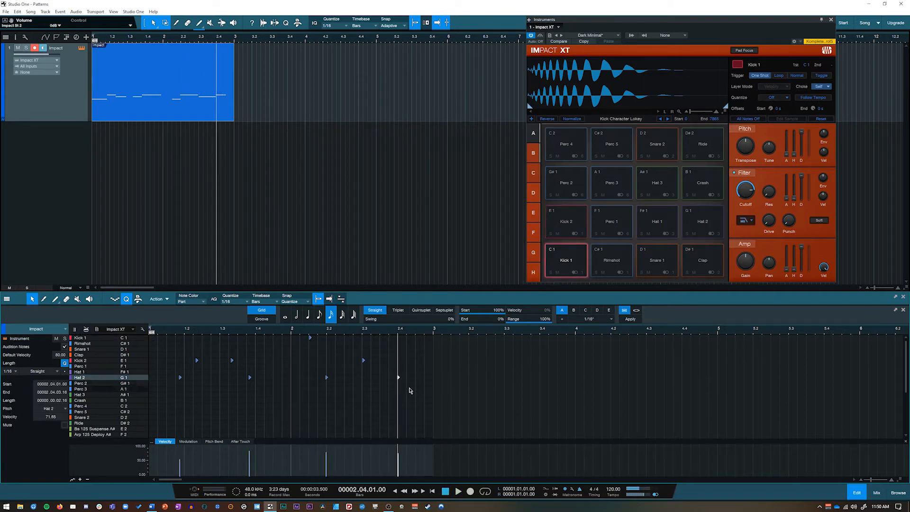
click(328, 378)
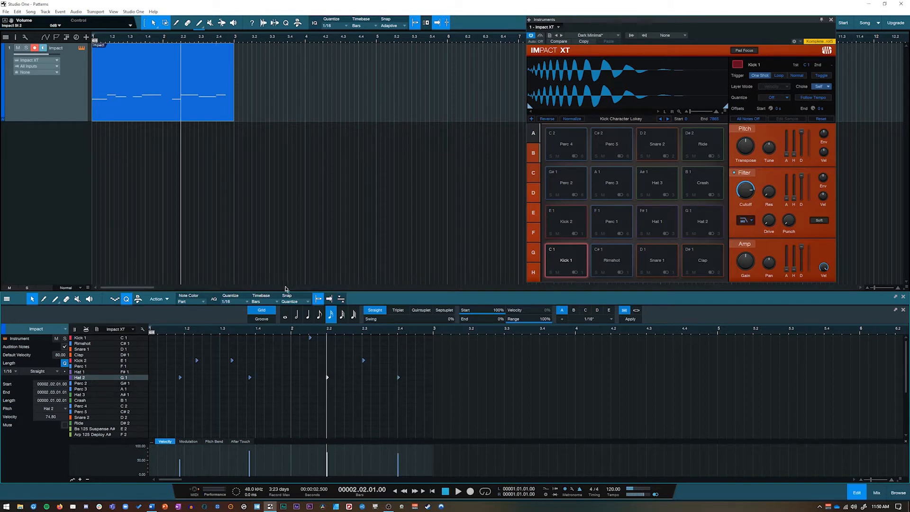
- Enlarge the note editor, close the Impact XT window, and look through the list of drum names
drag(287, 291, 286, 231)
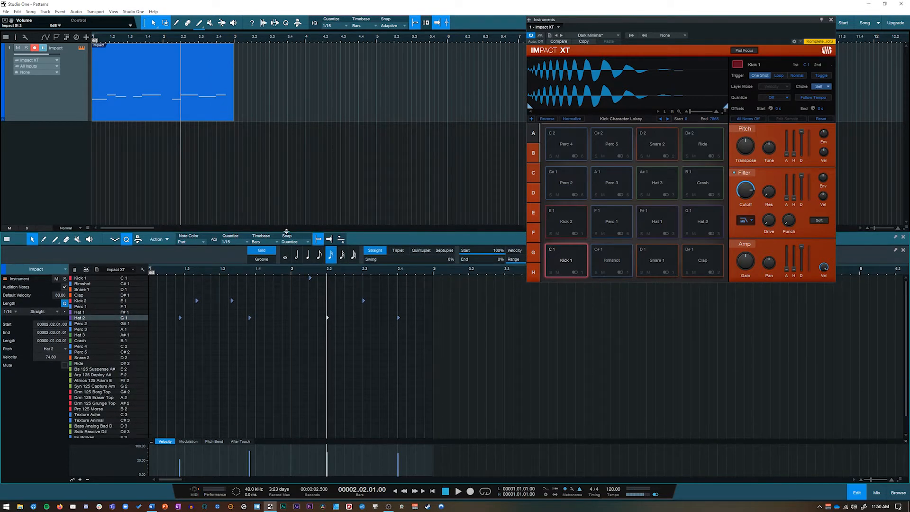
click(831, 20)
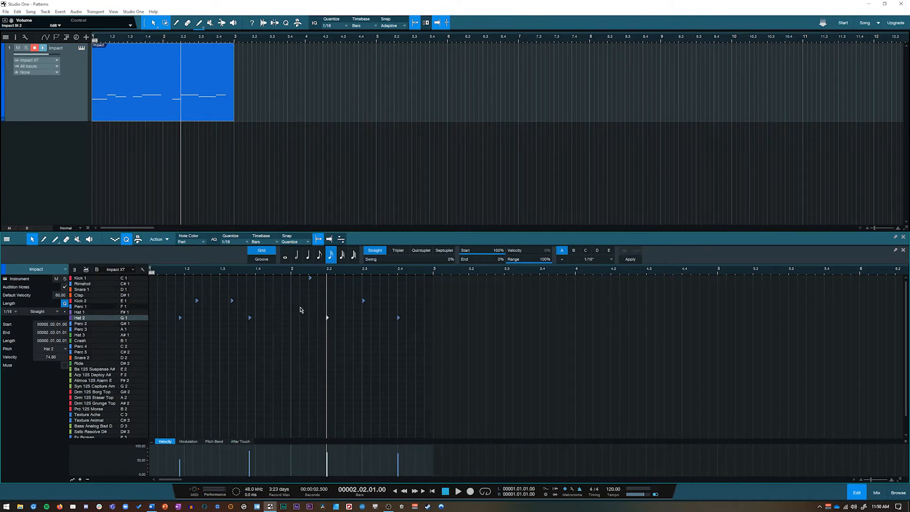
scroll(294, 311, down, 3)
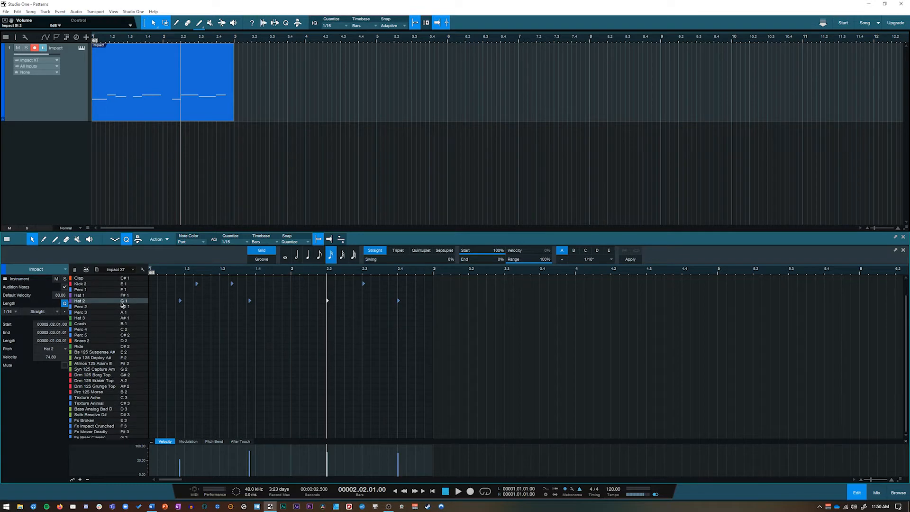
scroll(119, 388, up, 3)
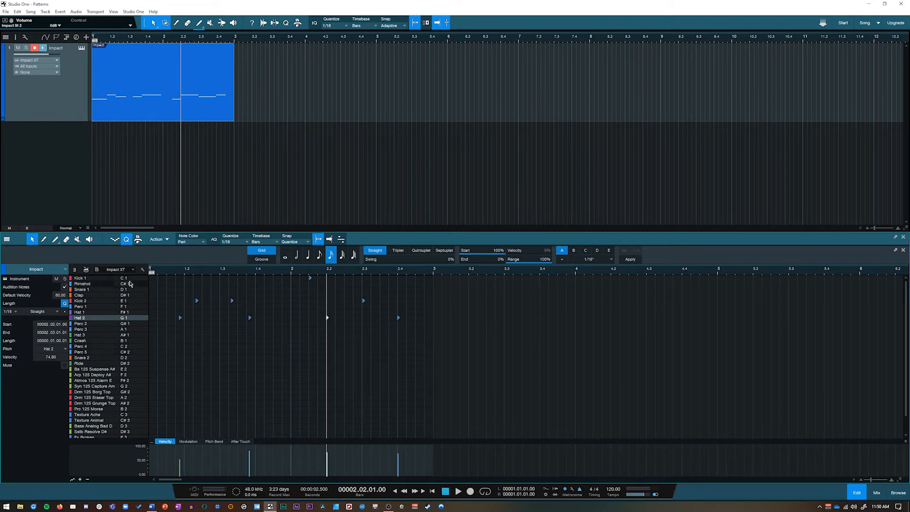
- Compare the part in the piano view, then return the editor to the drum view
click(74, 270)
scroll(142, 308, up, 1)
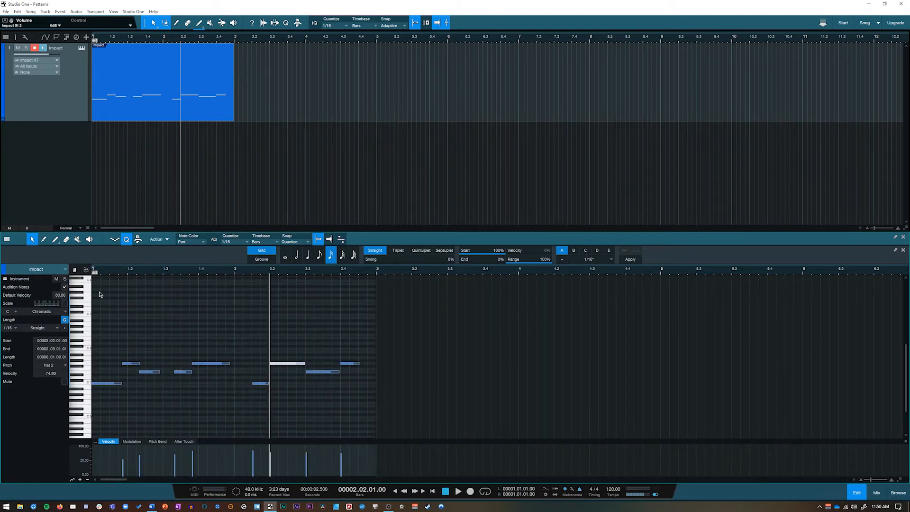
click(87, 271)
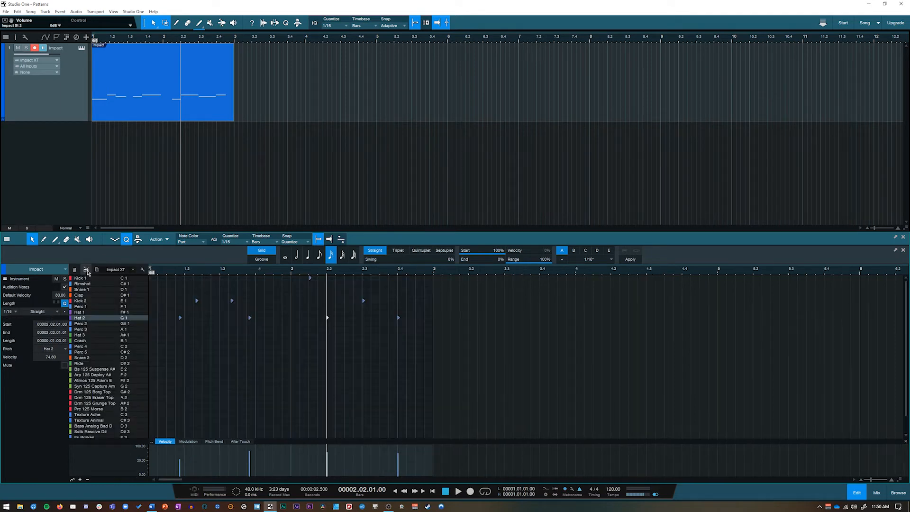
- Add Kick 1, Ba 125 Suspense, Perc 4, Arp 125 Deploy, Ride and Hat 3 hits across the two-bar part
click(156, 279)
drag(161, 280, 153, 280)
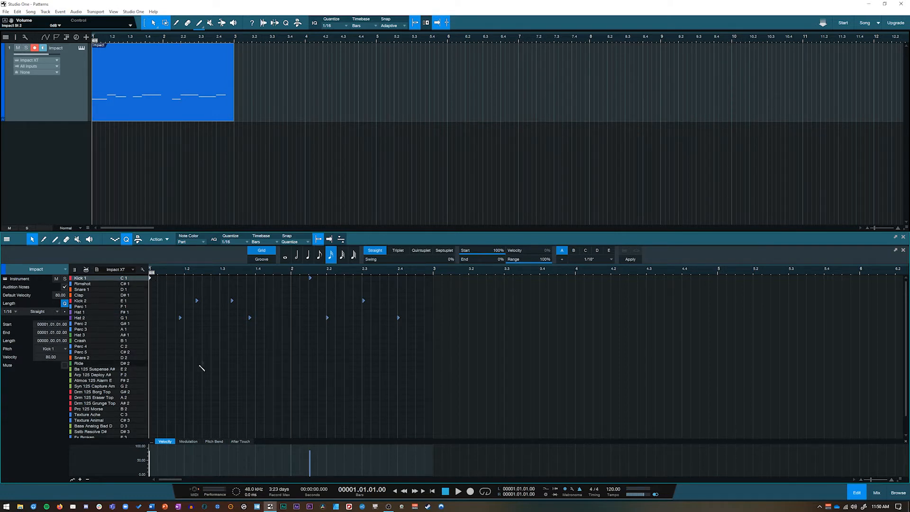
click(152, 369)
click(220, 346)
click(256, 374)
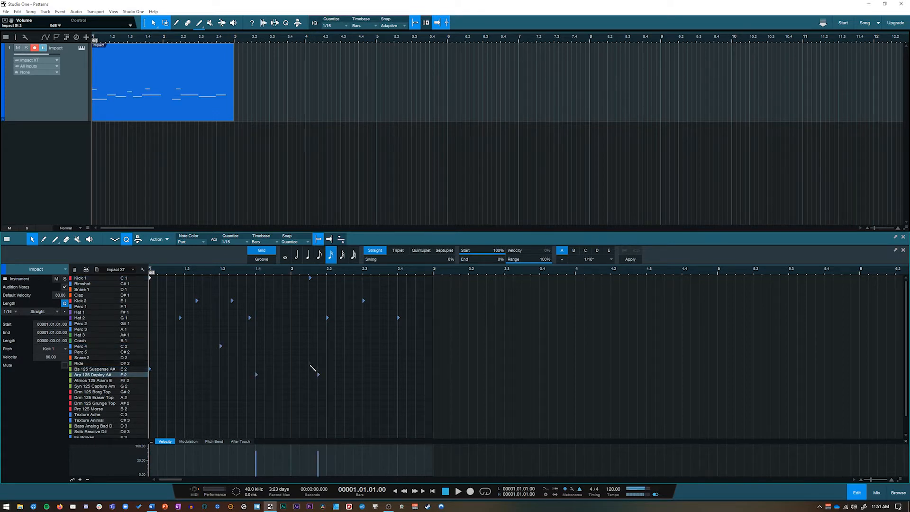
click(309, 364)
click(284, 363)
click(301, 334)
- Set the note grid to 1/32, add Perc 3, Hat 3, Perc 2, Rimshot and Kick 1 hits in bar 2, and play the part
click(343, 254)
click(305, 329)
click(340, 335)
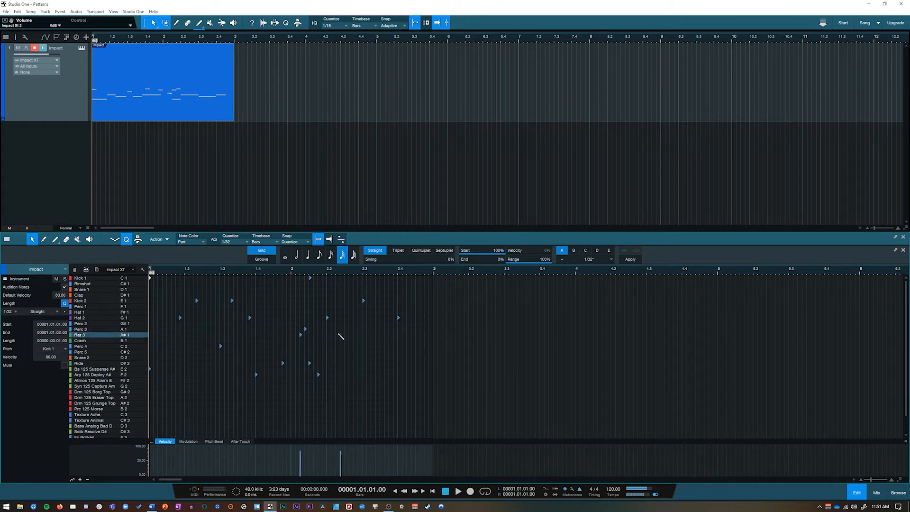
click(385, 324)
click(372, 284)
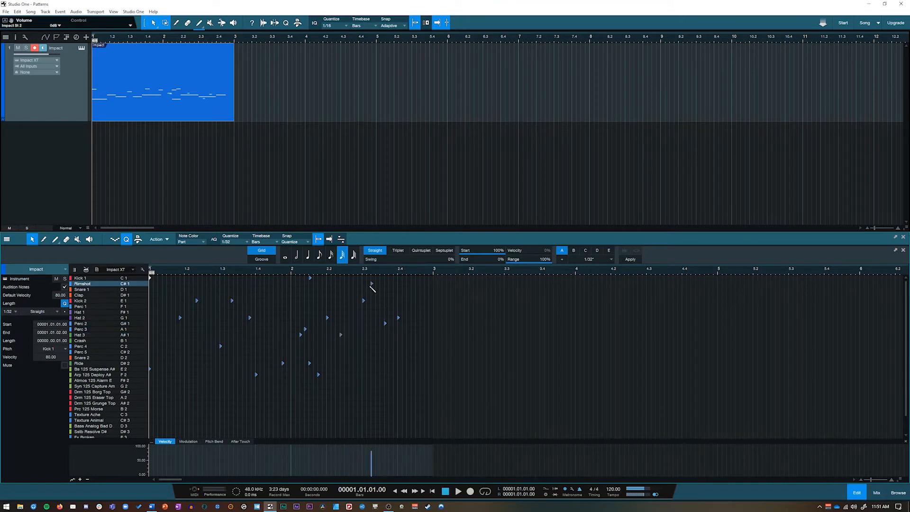
click(430, 278)
key(space)
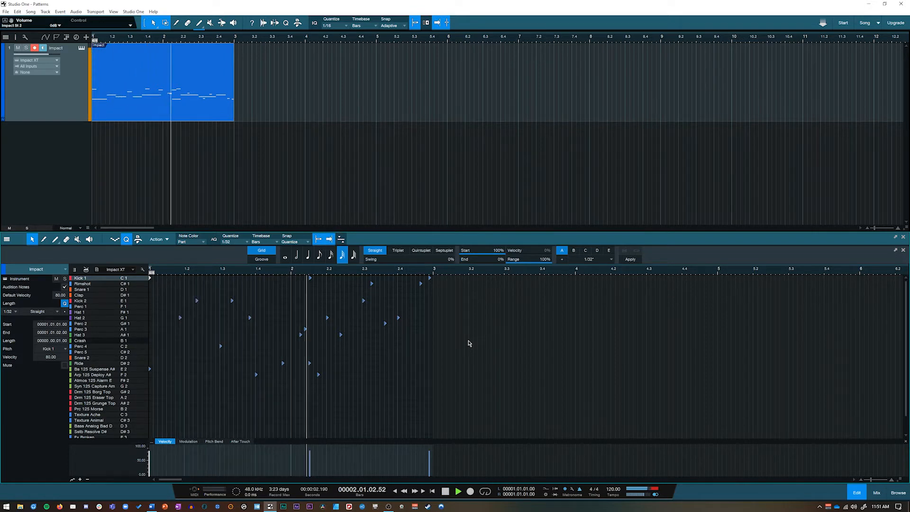
key(space)
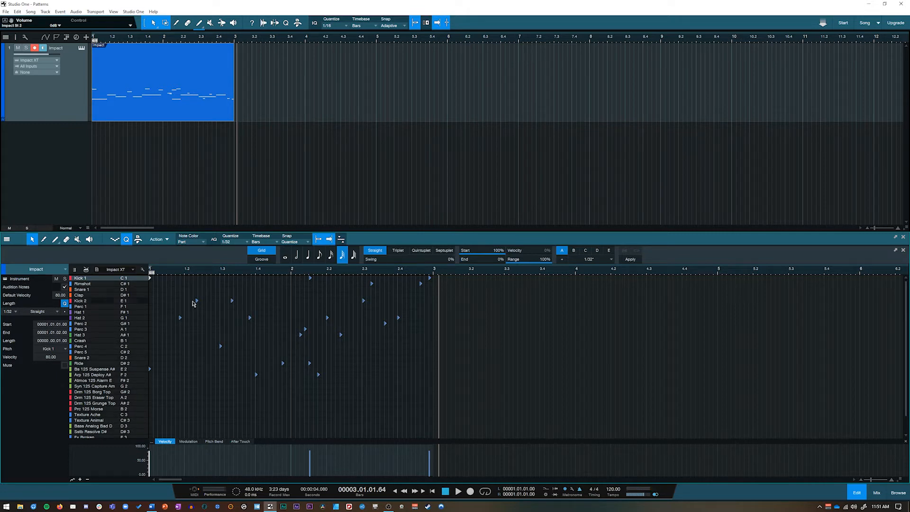
- Extend the Impact part's end to bar 9 in the arrangement
drag(220, 232, 220, 228)
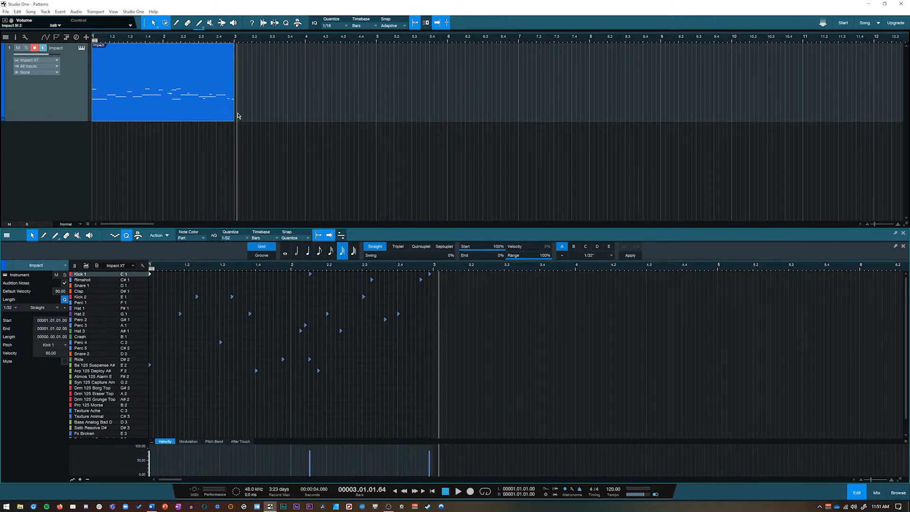
drag(235, 115, 661, 123)
drag(198, 481, 162, 480)
- Copy all notes of the two-bar beat and paste them starting at bar 3
click(178, 297)
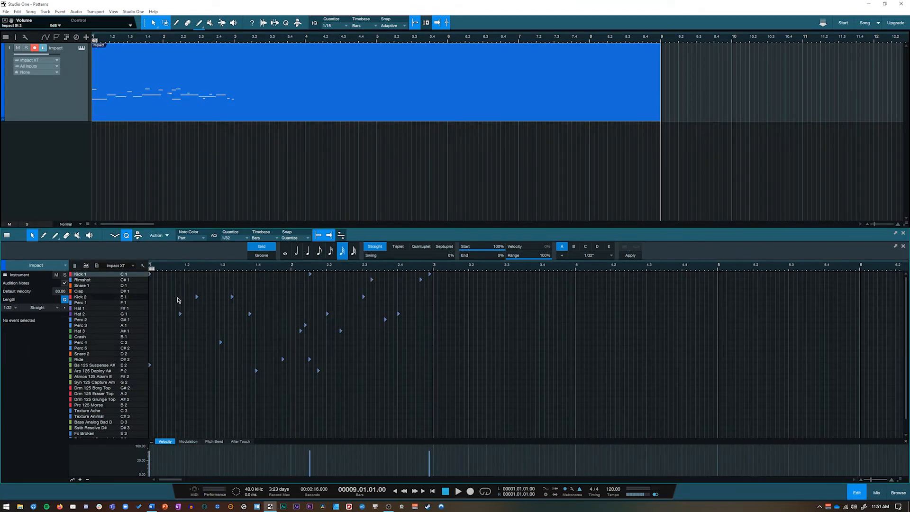
drag(513, 419, 143, 269)
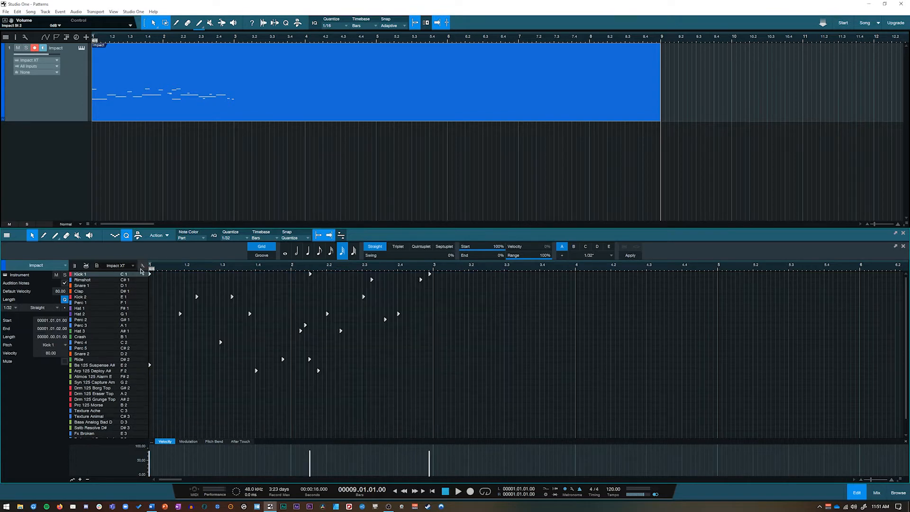
key(ctrl+v)
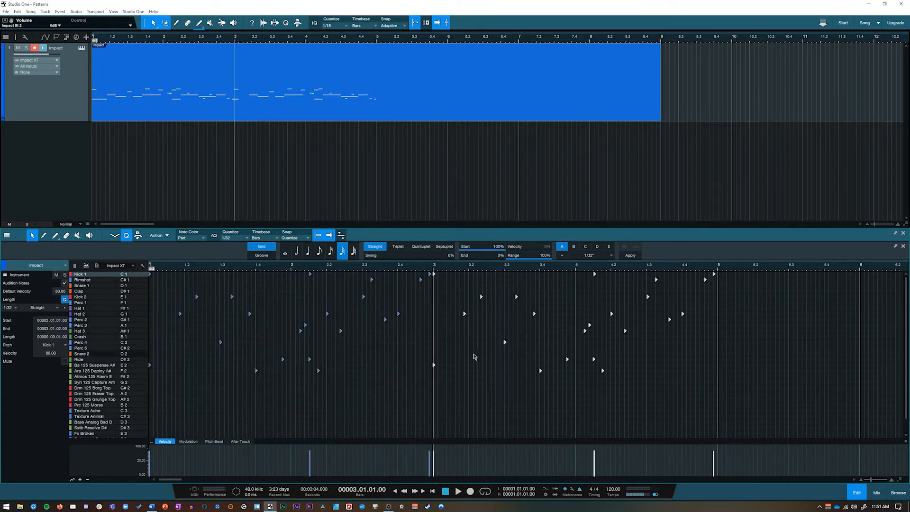
- Vary the copied beat by adding Crash and Perc 4 hits in bar 3 and deleting one Hat 3 and one Kick 2 hit in bar 4
click(457, 337)
click(554, 342)
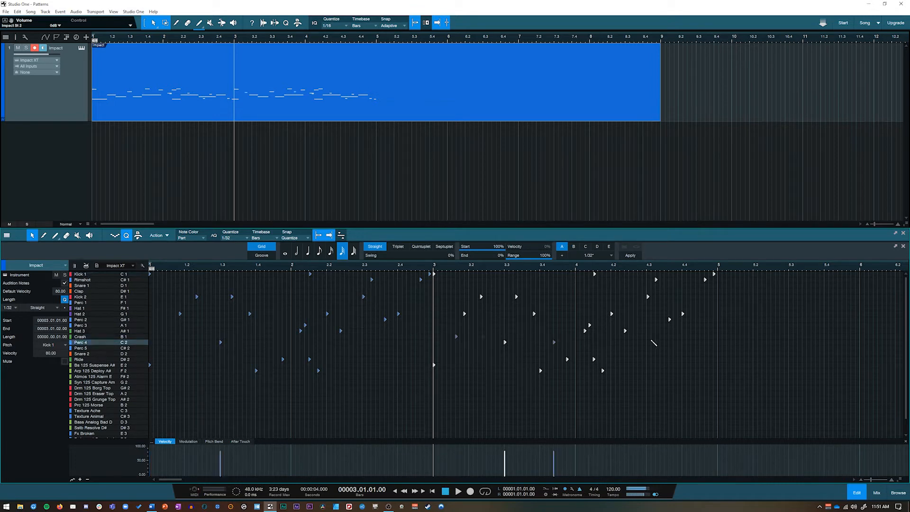
click(625, 332)
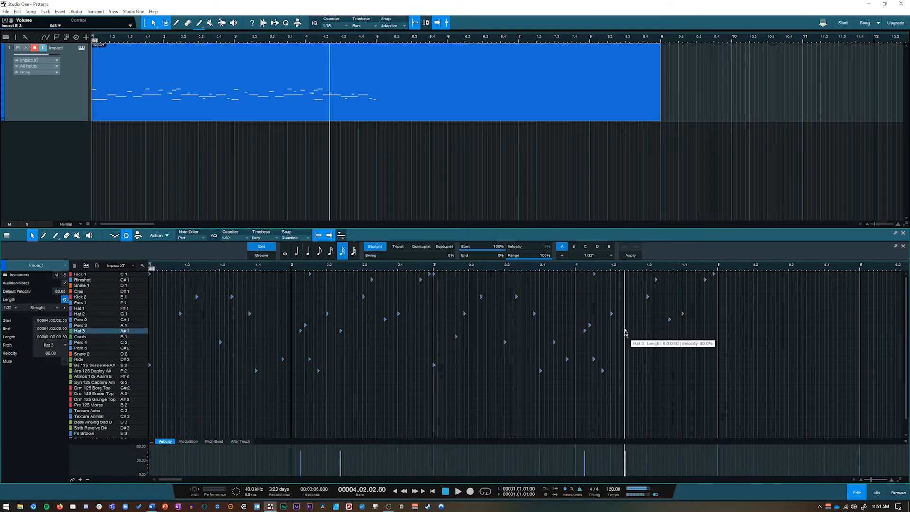
double_click(625, 332)
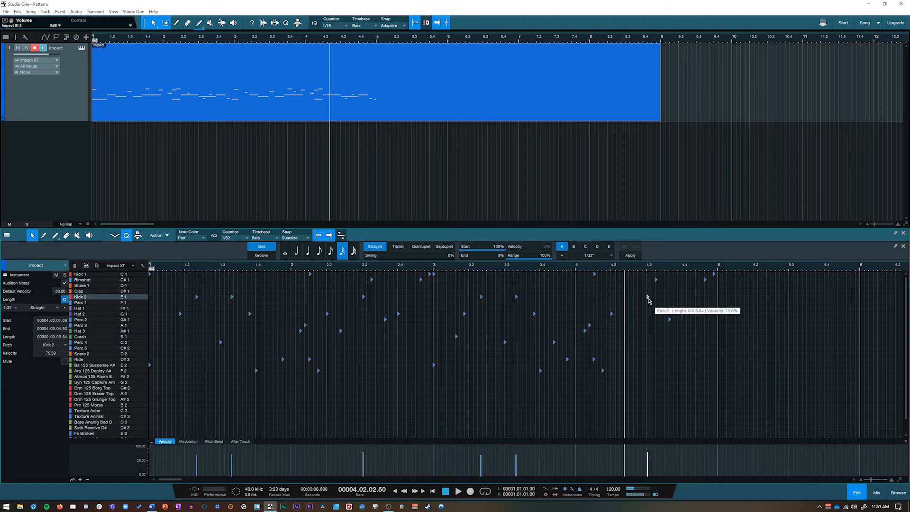
double_click(648, 297)
- Play the four-bar beat from the start of the song
key(comma)
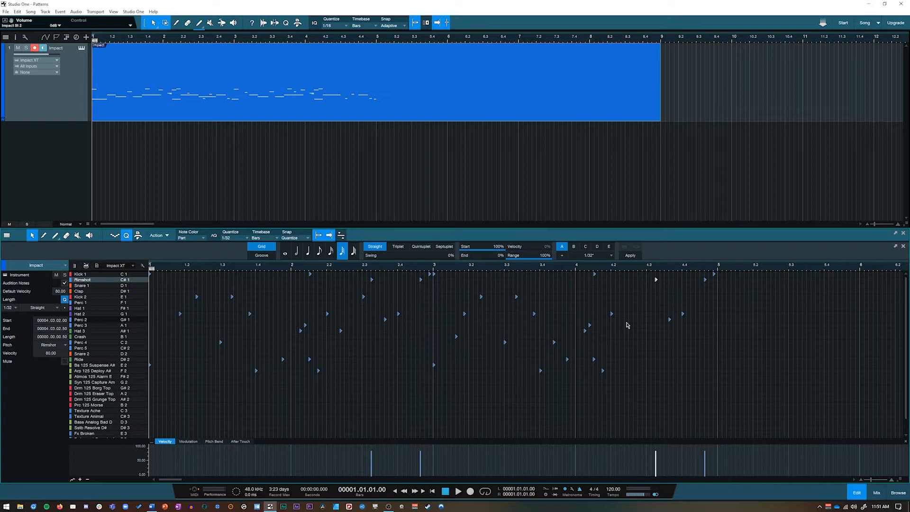
key(space)
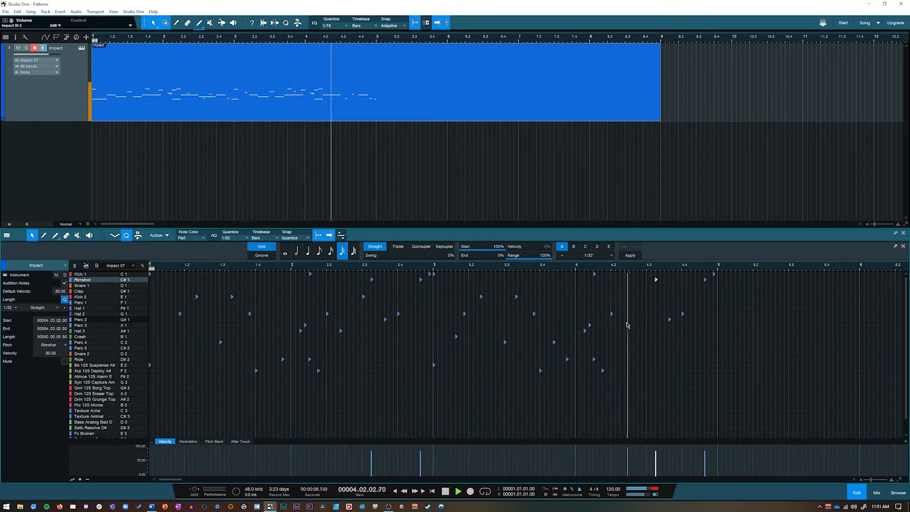
key(space)
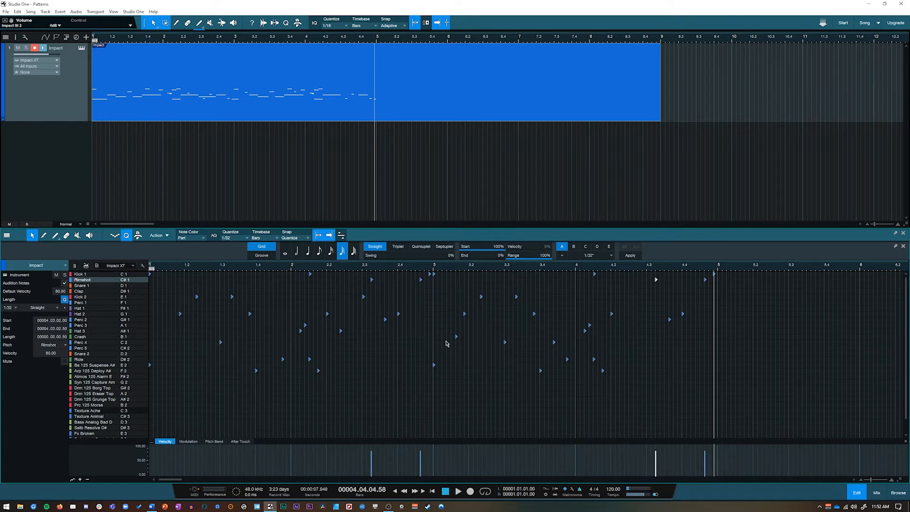
- Try a continuous row of Drm 125 Eraser Top hits from bar 1 into bar 4, play it from the start, and undo it
scroll(93, 350, down, 1)
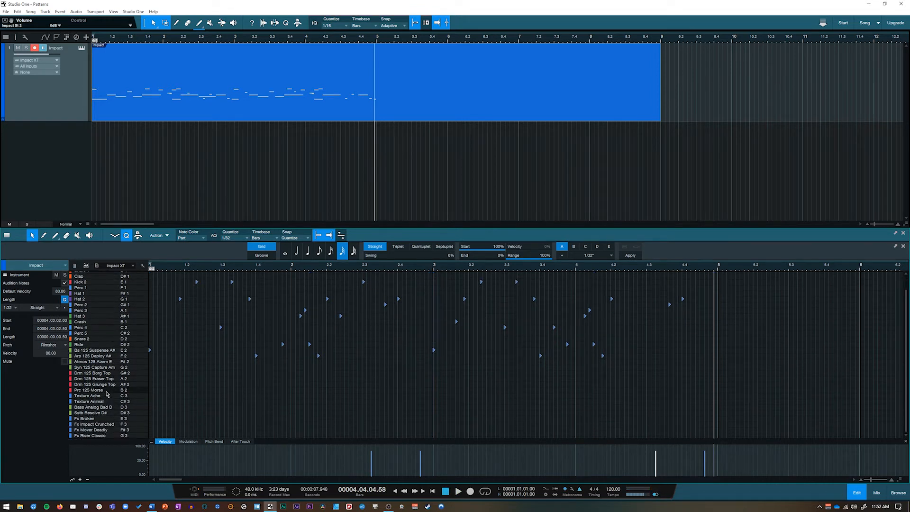
click(105, 345)
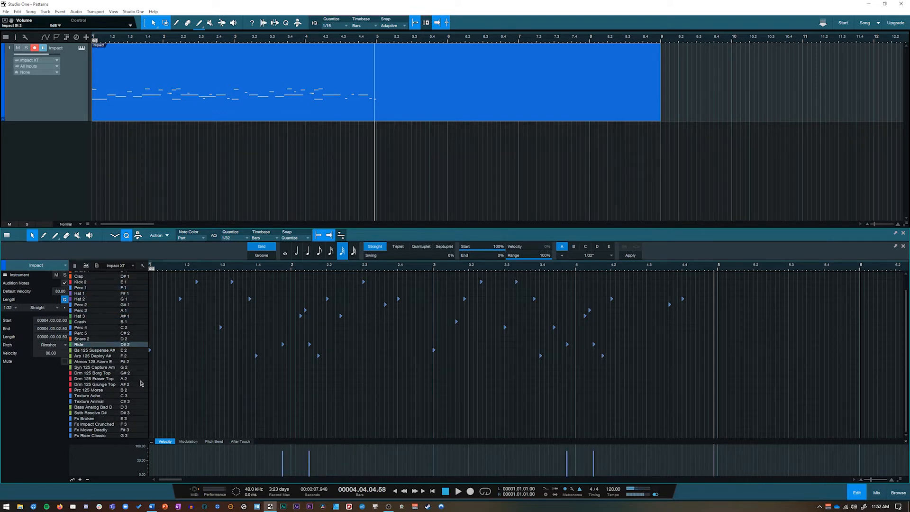
drag(152, 379, 656, 380)
click(154, 267)
key(space)
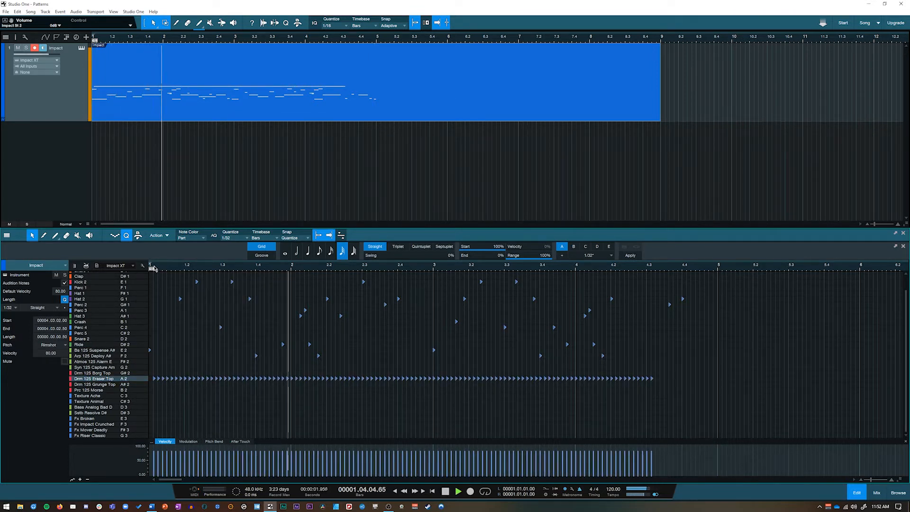
key(space)
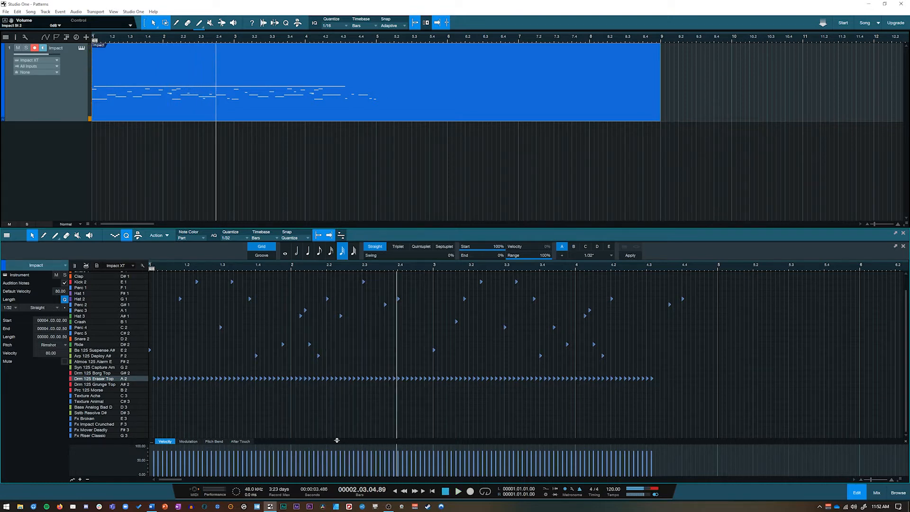
key(ctrl+z)
scroll(108, 382, up, 2)
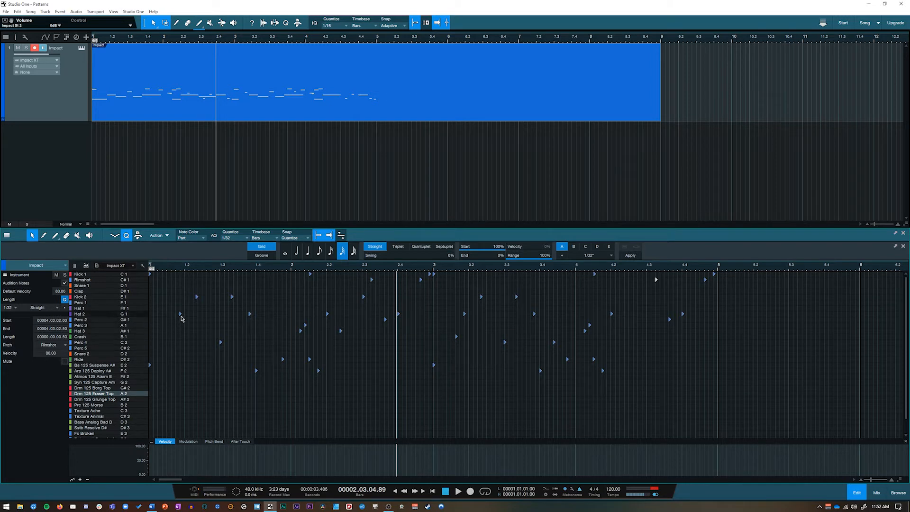
- Lower the velocity of the second Hat 2 hit in bar 1 and check the velocities of Hat 1 and Perc 1
click(180, 314)
drag(252, 460, 252, 463)
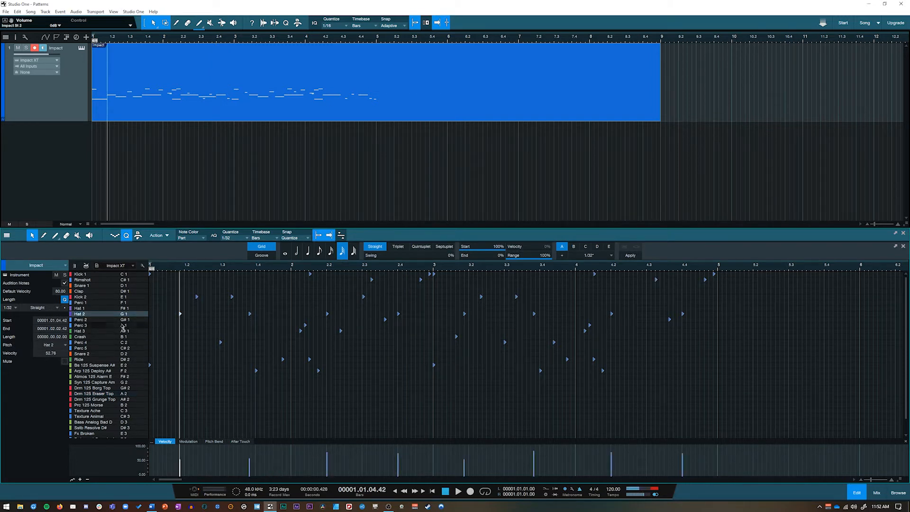
click(107, 308)
click(106, 304)
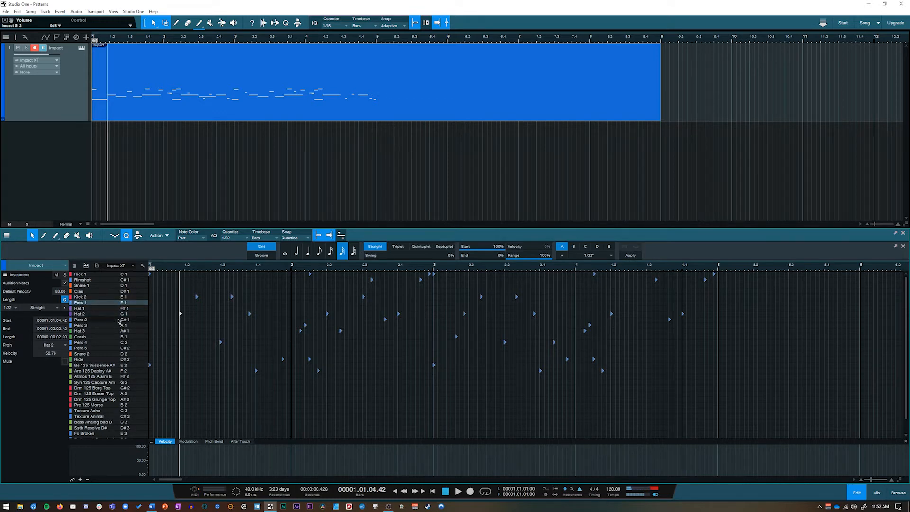
- Raise the Kick 1 velocities in bars 2 to 4 to 100 and move bar 2's last Kick 1 hit to 2.04.04.00
click(97, 275)
mouse_move(312, 455)
mouse_down()
mouse_move(311, 471)
mouse_move(315, 444)
mouse_up()
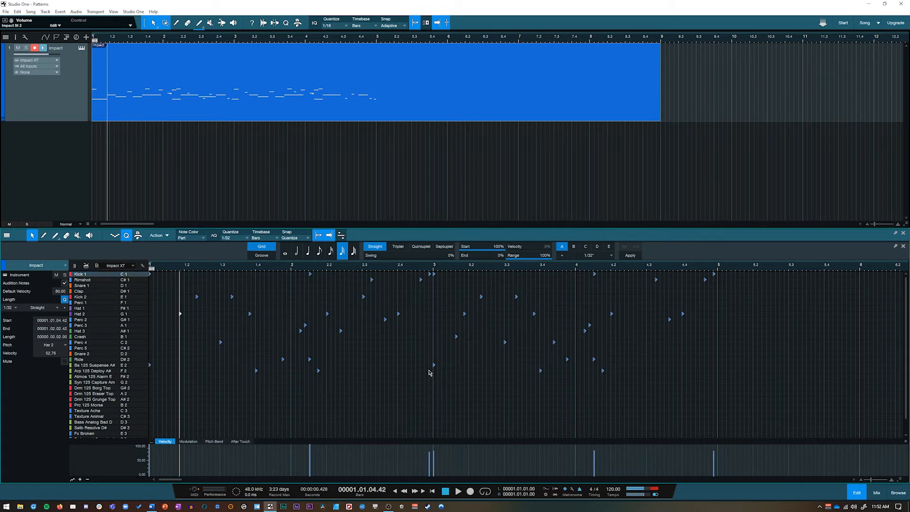
click(425, 274)
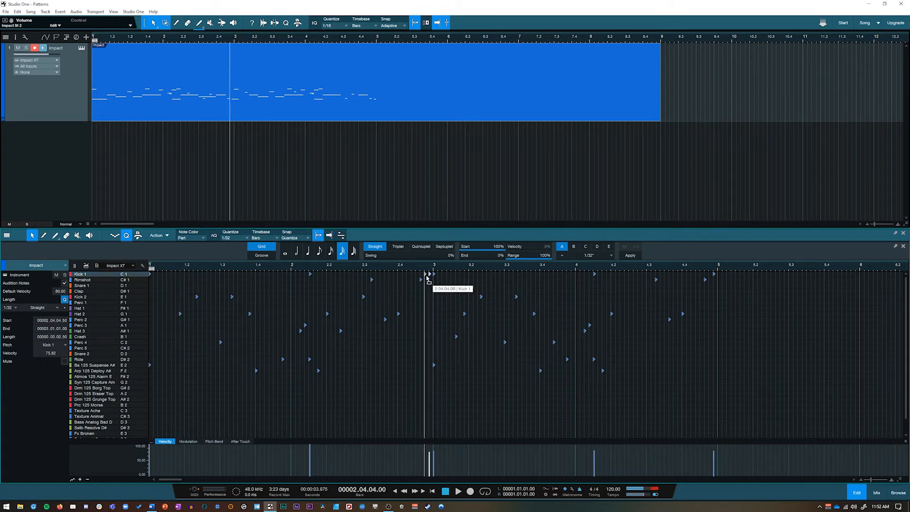
drag(424, 456, 431, 446)
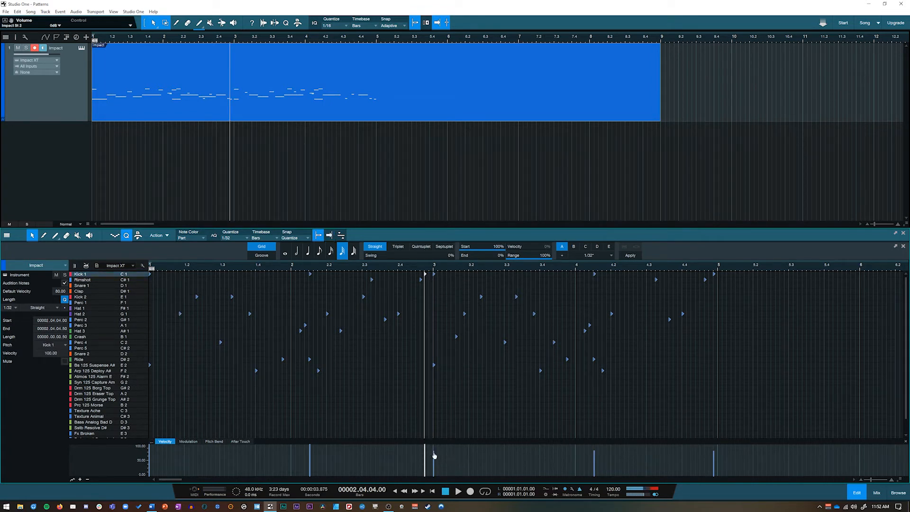
drag(591, 452, 592, 444)
- Play the revised beat from the start of the song and make the note editor slightly taller
key(space)
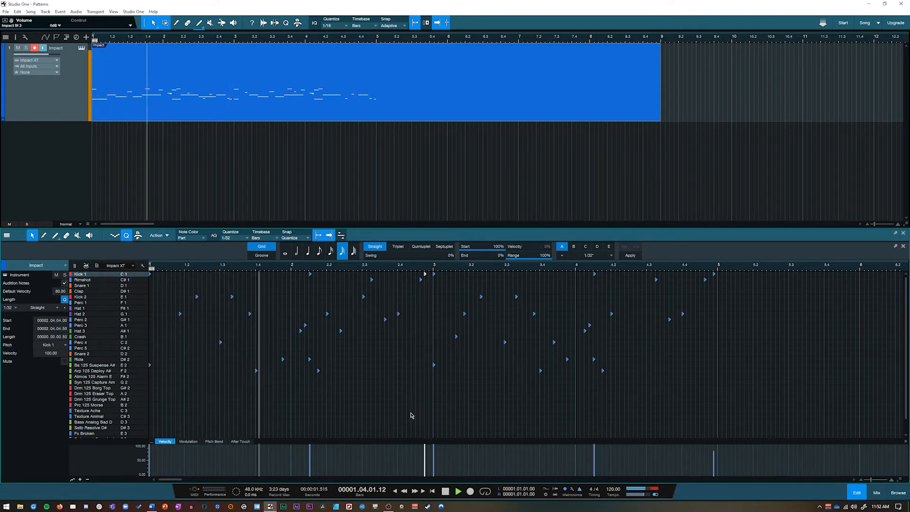
key(space)
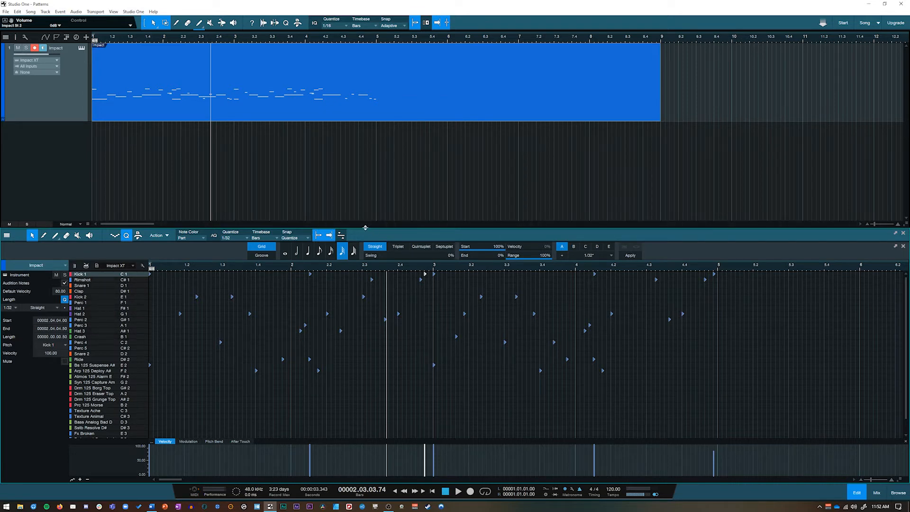
drag(365, 228, 365, 220)
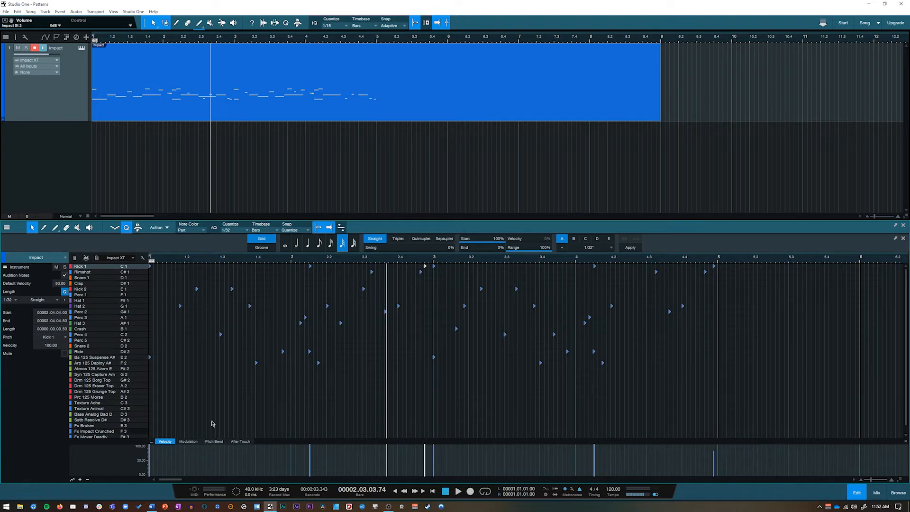
- Enlarge the velocity lane and lower the velocities of the three Perc 4 hits, setting the bar 1 hit to 45.45
click(221, 335)
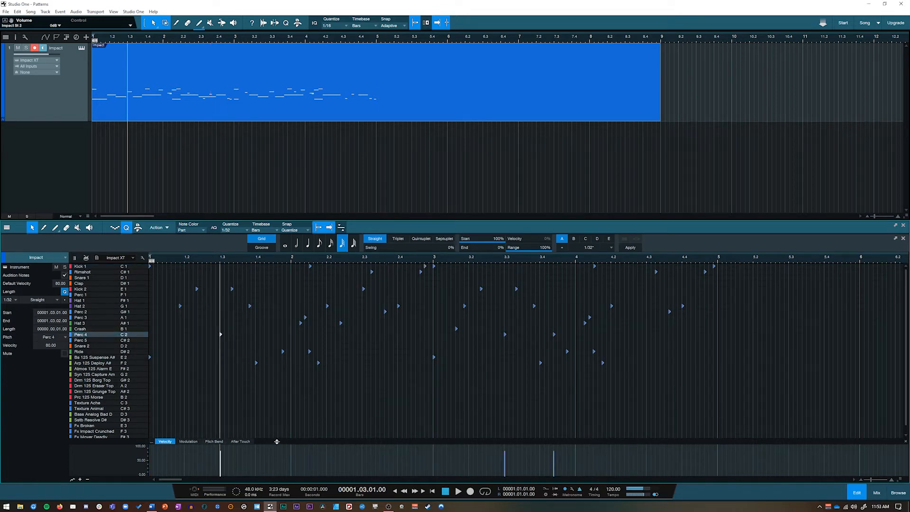
drag(277, 442, 283, 384)
drag(220, 411, 220, 435)
mouse_move(505, 410)
mouse_down()
mouse_move(514, 429)
mouse_move(556, 434)
mouse_up()
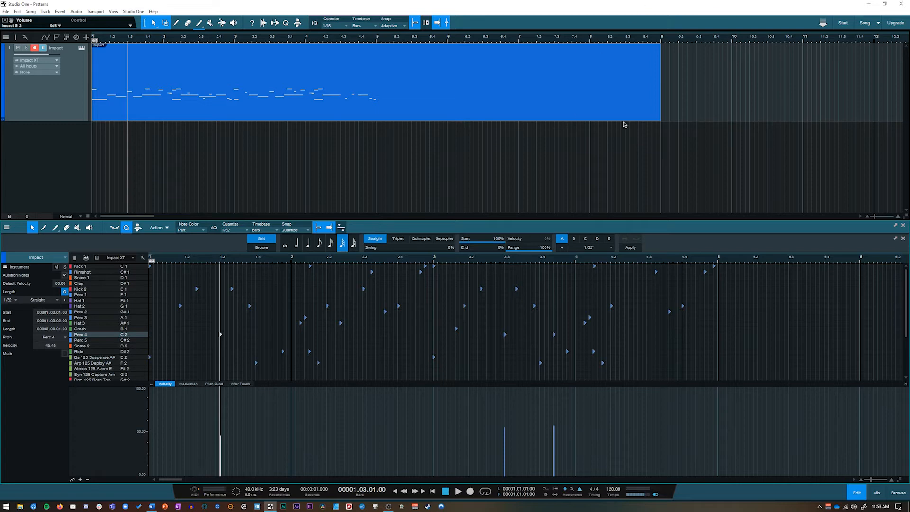
- Shorten the Impact part to end at bar 5 and duplicate it five times so the copies reach bar 25
drag(662, 117, 376, 128)
key(d)
key(d)
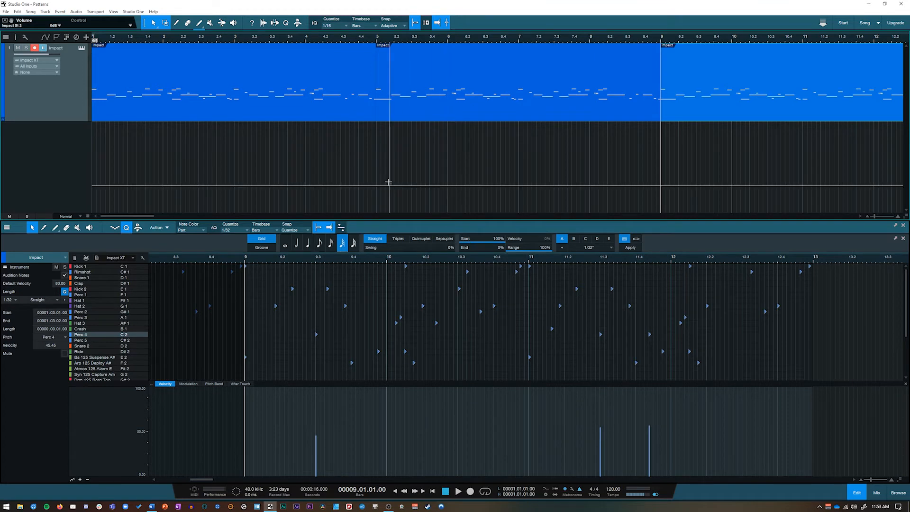
scroll(390, 173, down, 5)
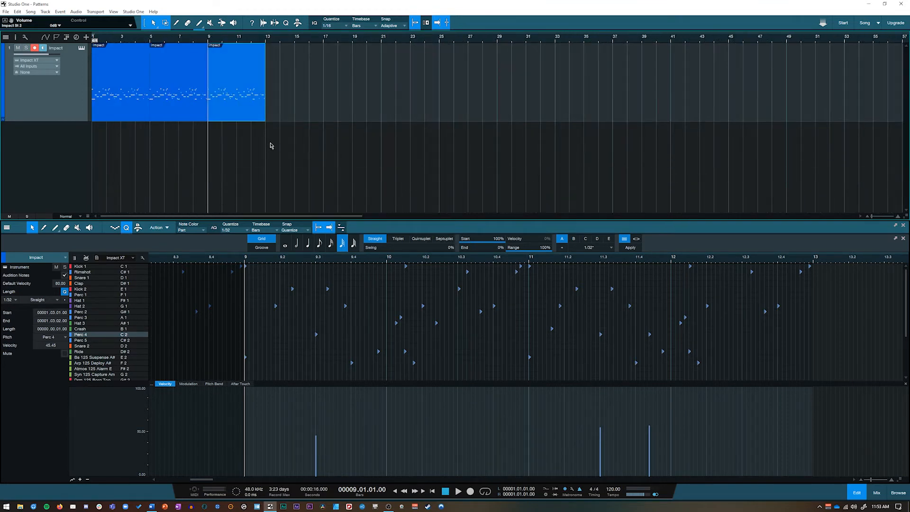
key(d)
key(d)
key(d)
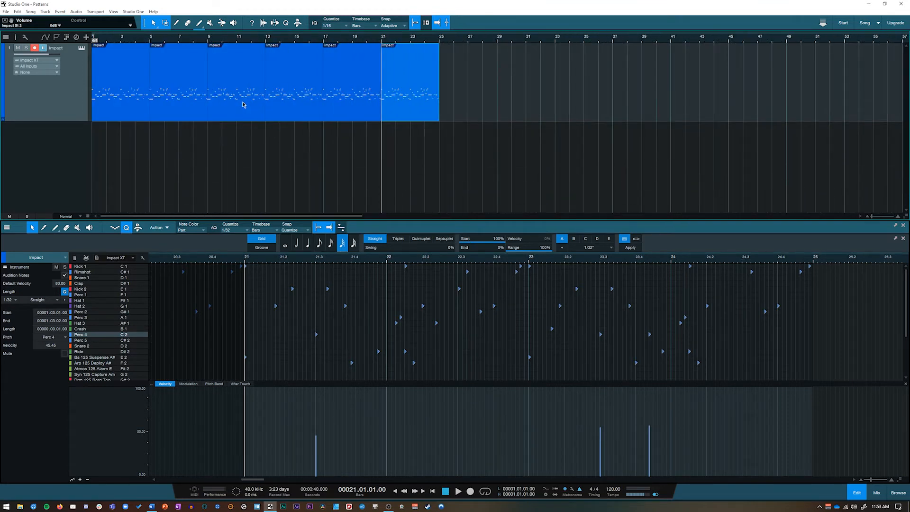
- Play the row of duplicated Impact parts from the start of the song
key(Home)
key(space)
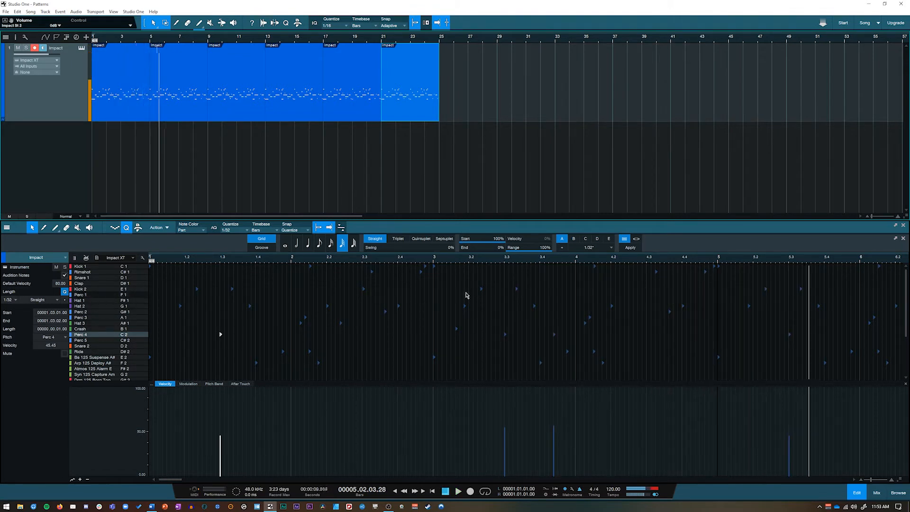
- Delete all the Impact parts from the track and close the note editor
click(411, 115)
drag(525, 125, 86, 115)
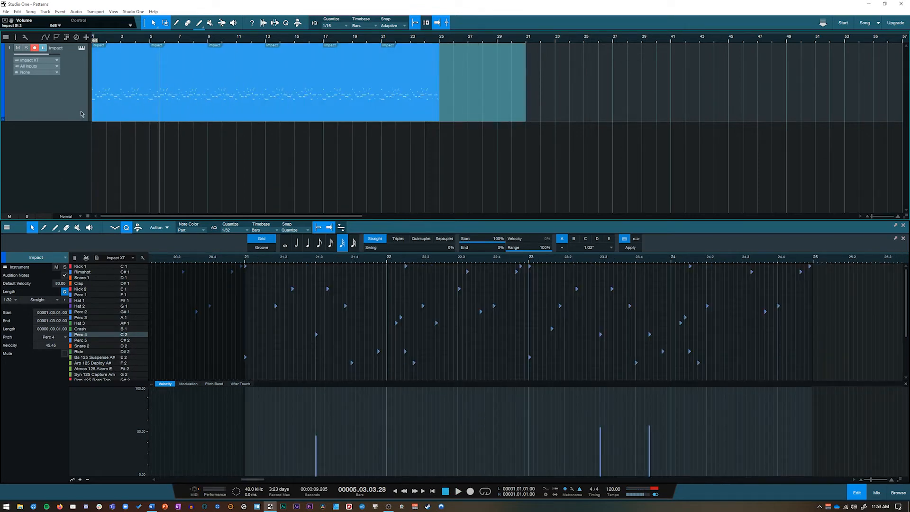
key(Delete)
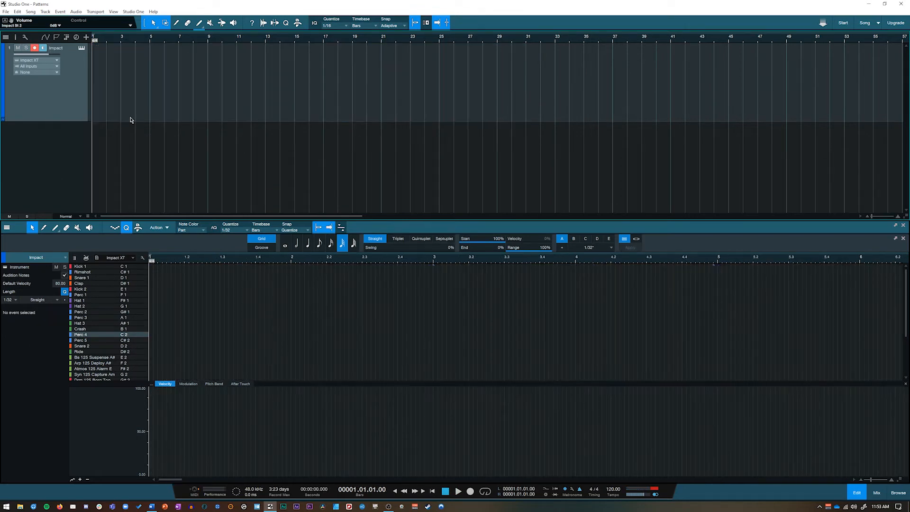
click(858, 494)
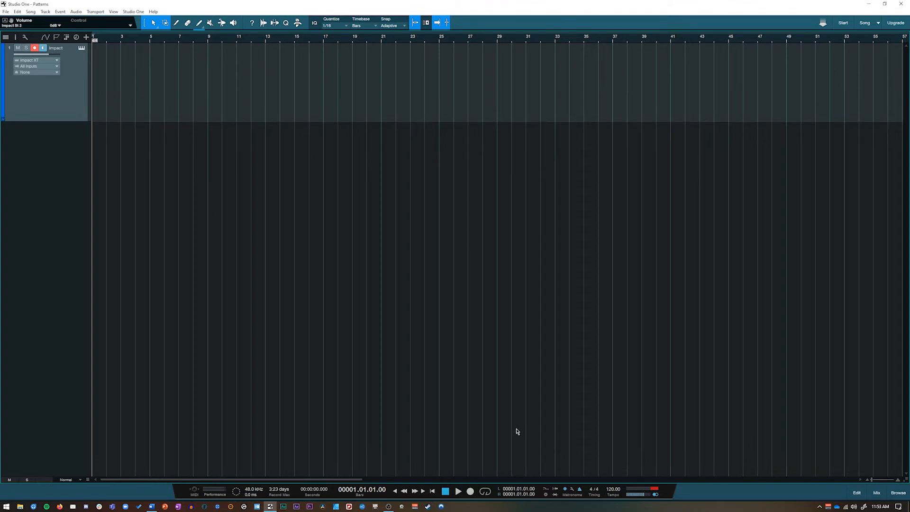
- Create an empty Impact part from bar 1 to about bar 13 and view its available part commands
drag(98, 99, 267, 101)
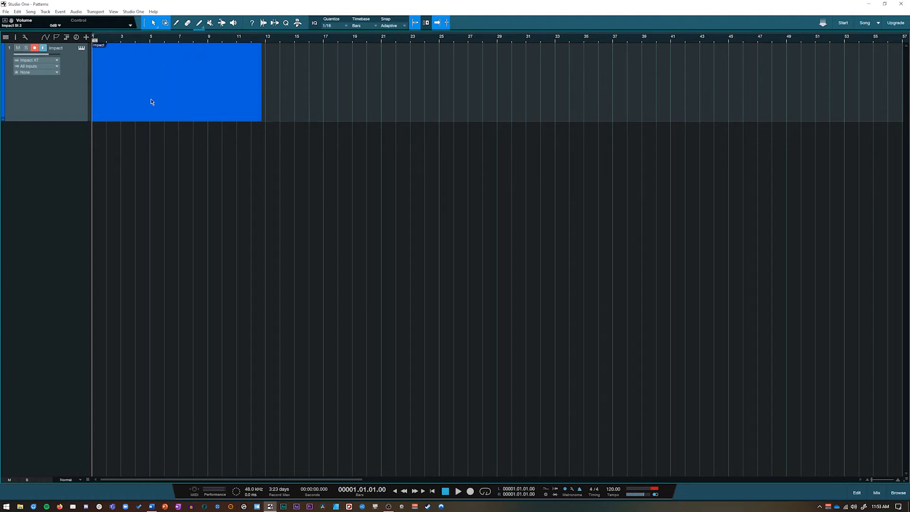
right_click(144, 111)
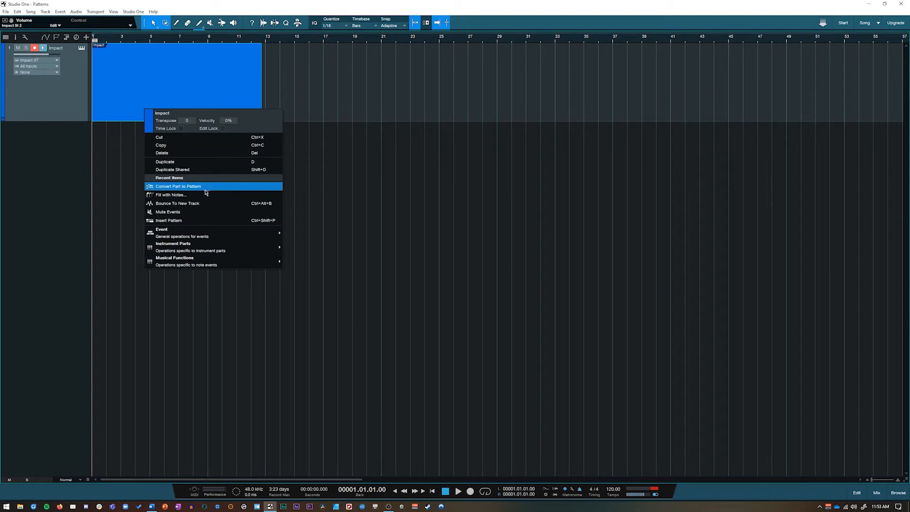
click(95, 143)
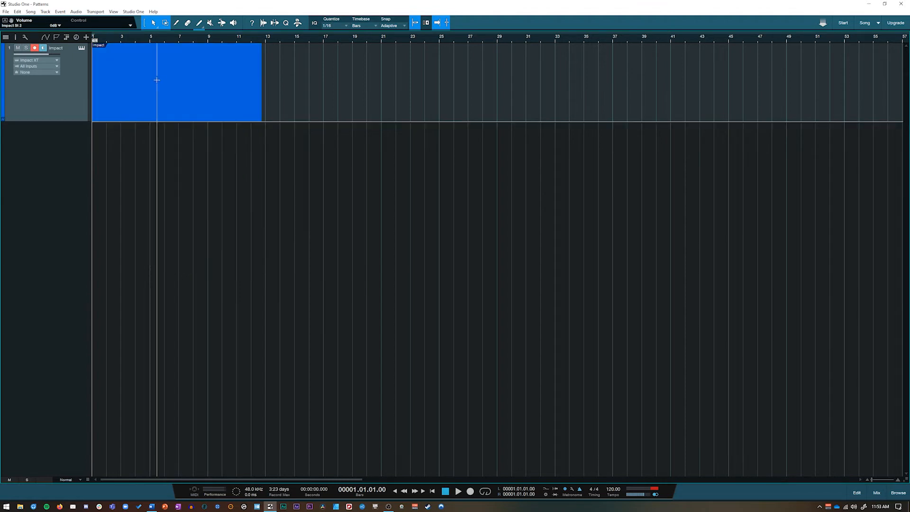
- Shorten the empty Impact part to one bar so that it ends at bar 2
scroll(152, 106, up, 5)
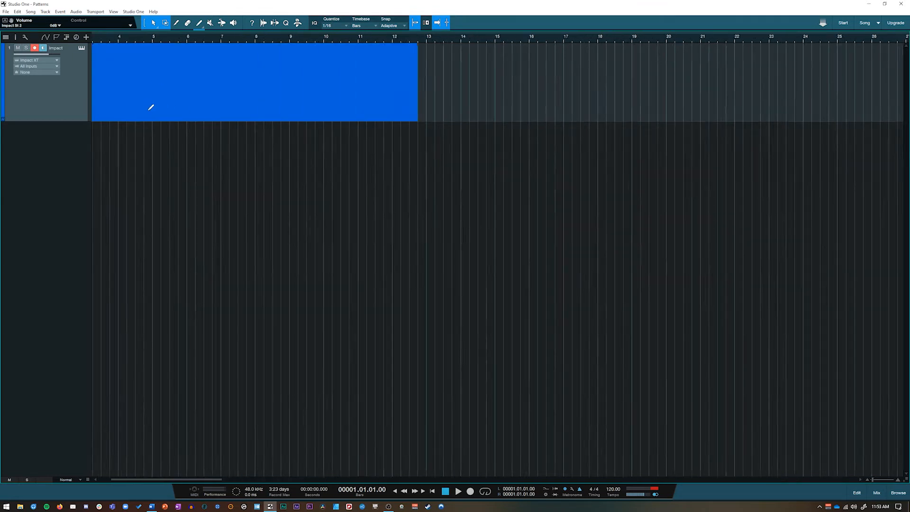
drag(147, 480, 127, 480)
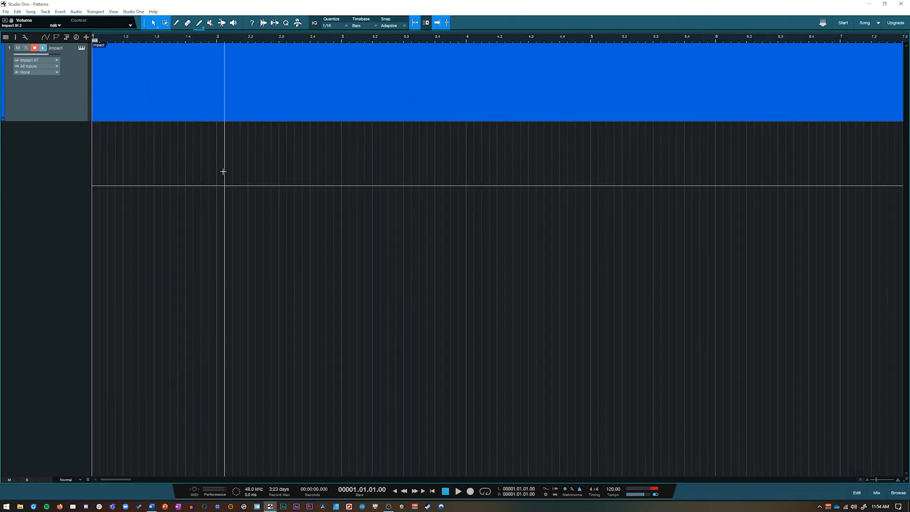
scroll(224, 166, down, 5)
drag(195, 119, 117, 121)
scroll(116, 114, up, 5)
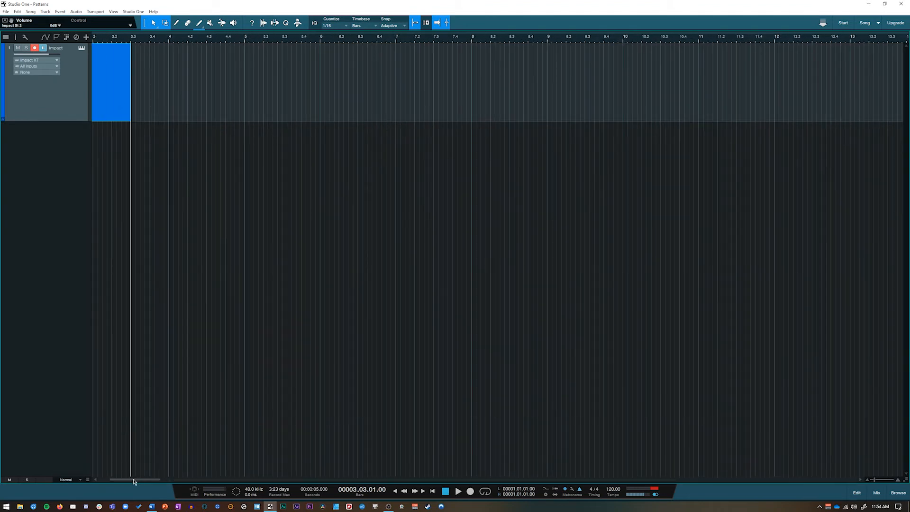
drag(136, 479, 100, 480)
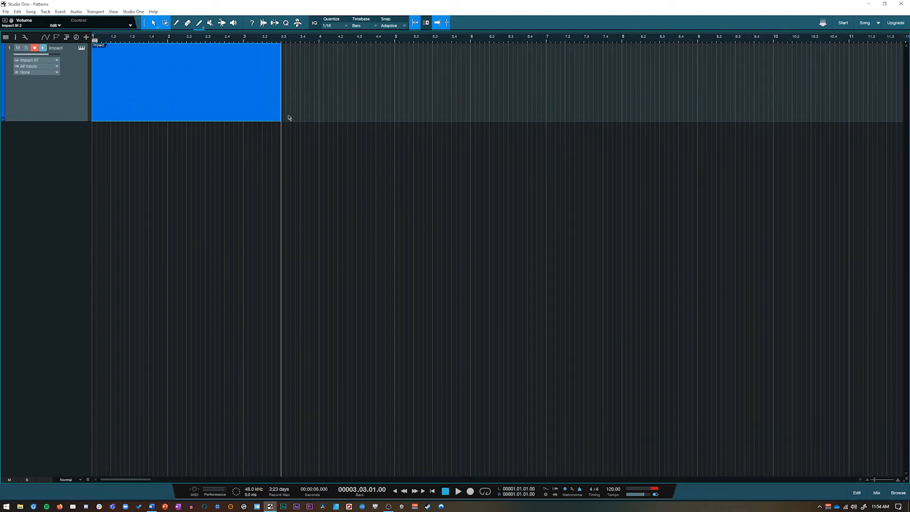
drag(283, 116, 167, 117)
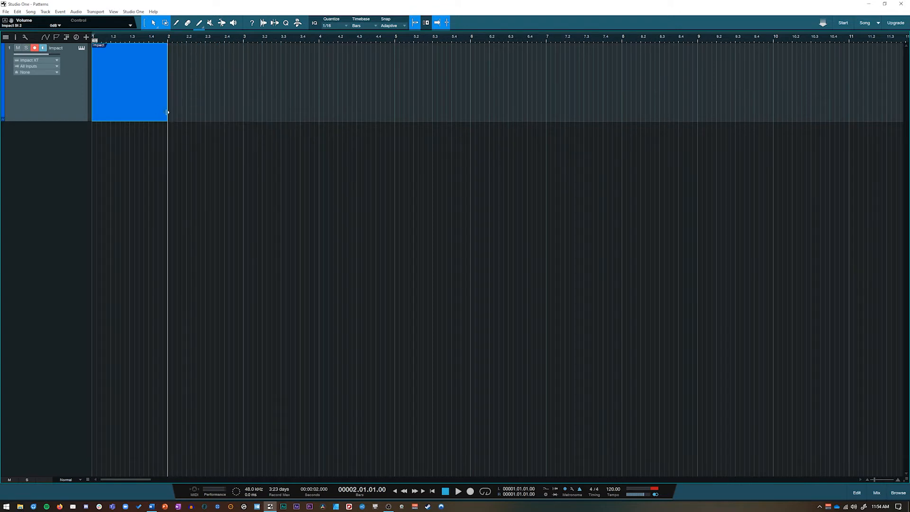
- Return the playback cursor to the song start and convert the empty one-bar Impact part to a pattern
scroll(124, 97, up, 5)
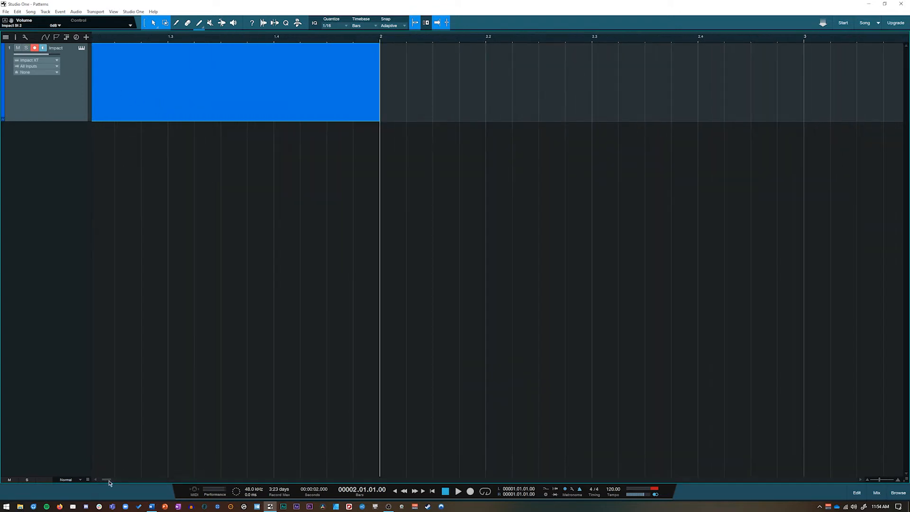
drag(108, 481, 98, 481)
click(199, 74)
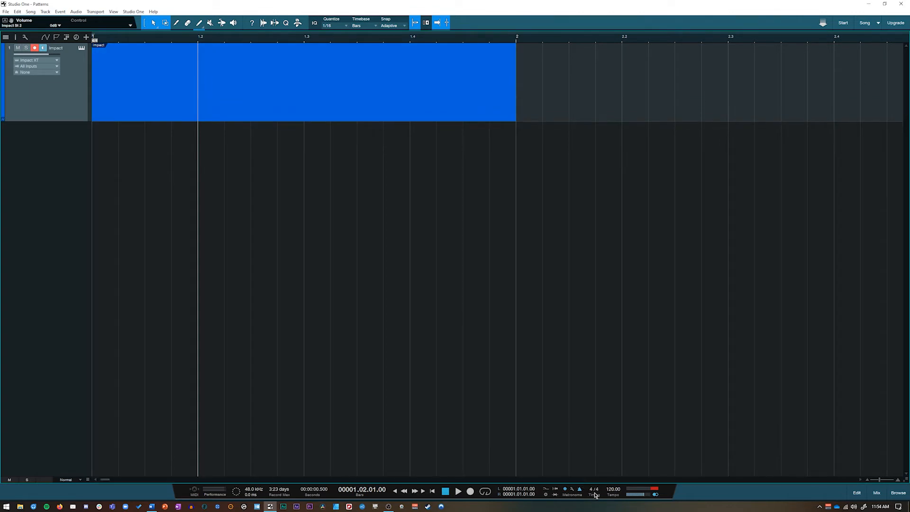
scroll(262, 173, down, 3)
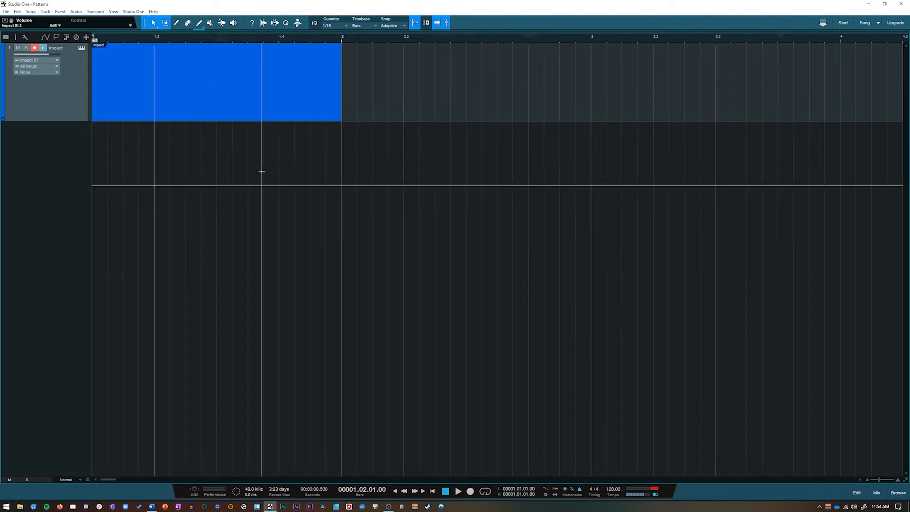
key(Home)
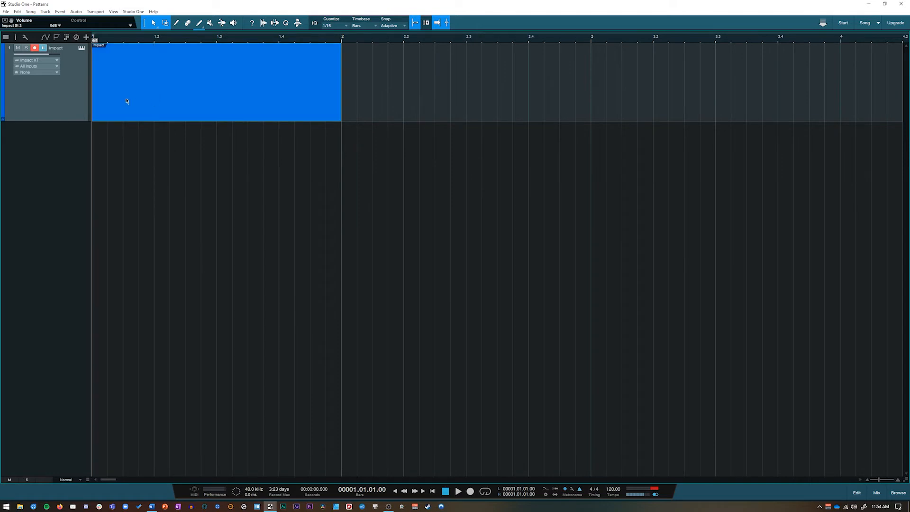
right_click(135, 99)
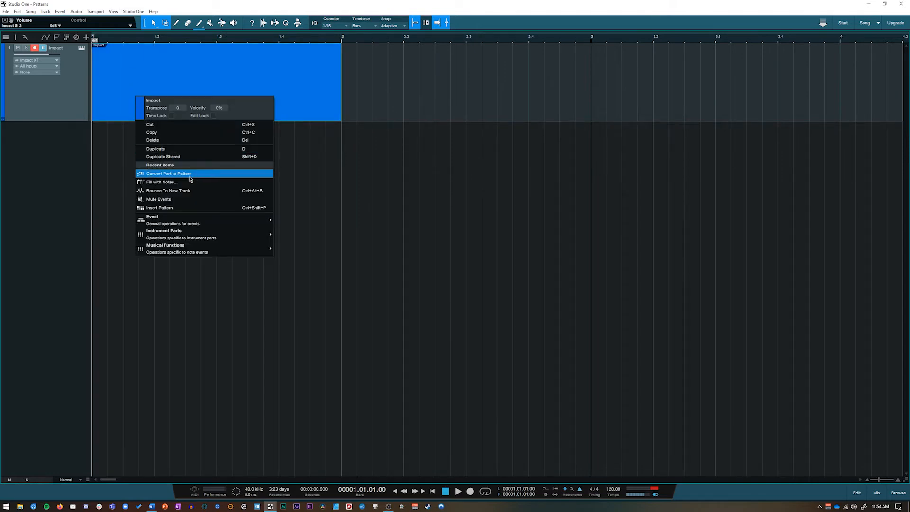
mouse_move(213, 250)
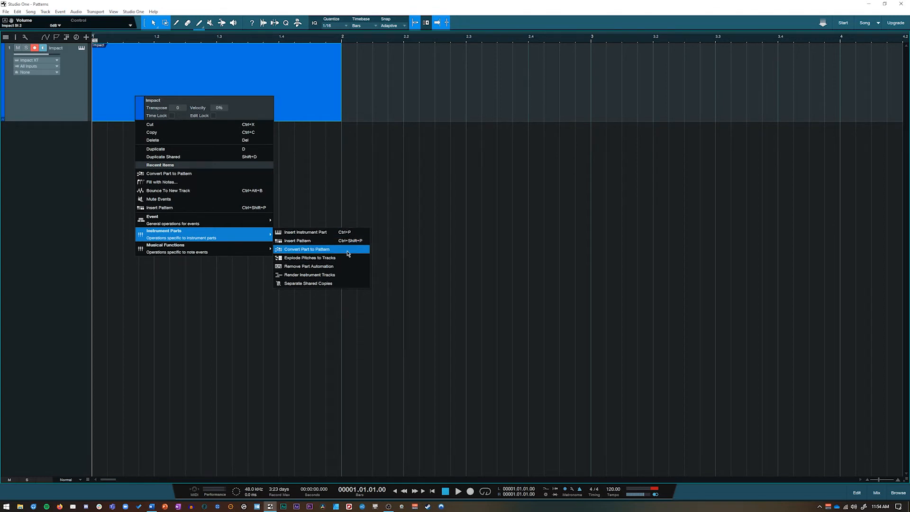
click(321, 252)
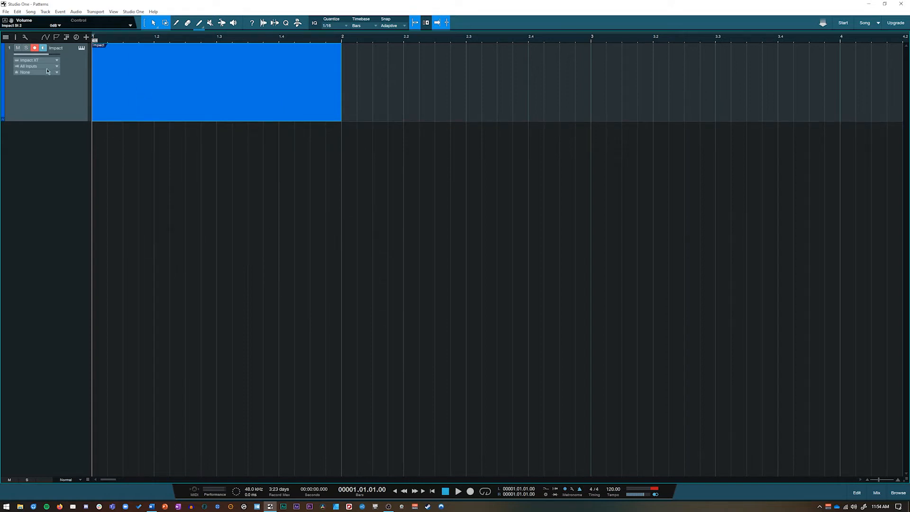
- Open the Impact pattern in the editor, view its melodic mode, and return it to drum mode
double_click(161, 115)
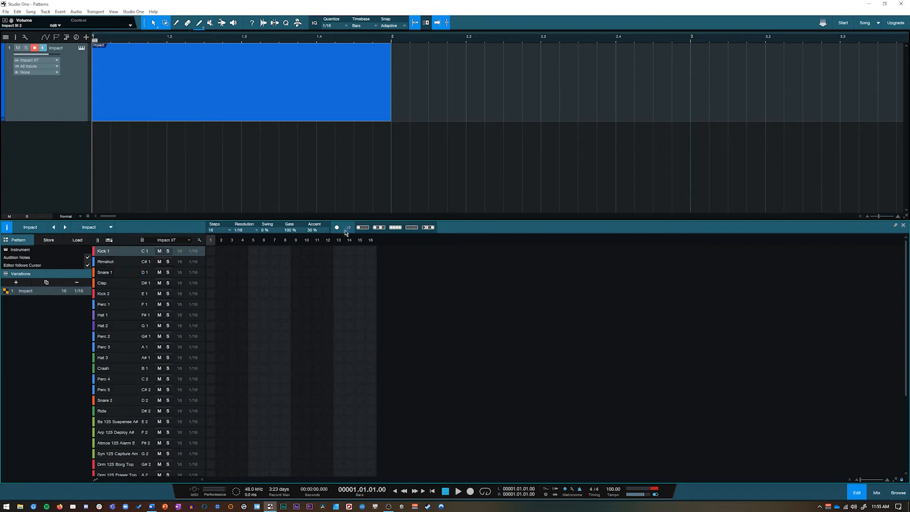
click(104, 240)
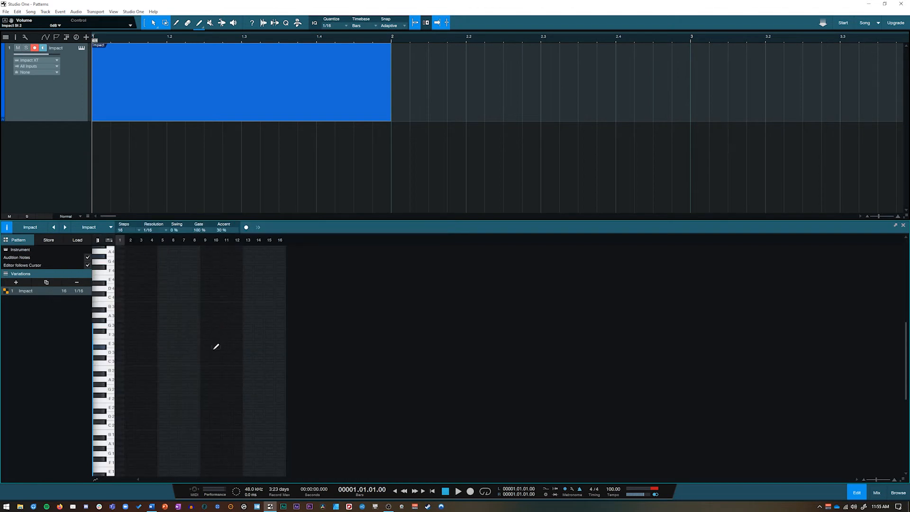
click(104, 239)
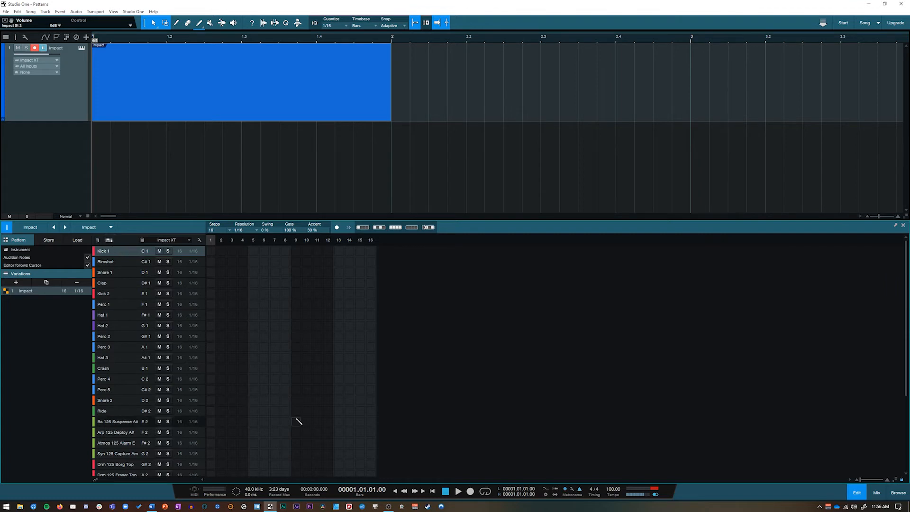
- Add Kick 1 hits on steps 1, 5, 9 and 13 and play the pattern
click(211, 251)
click(253, 251)
click(296, 251)
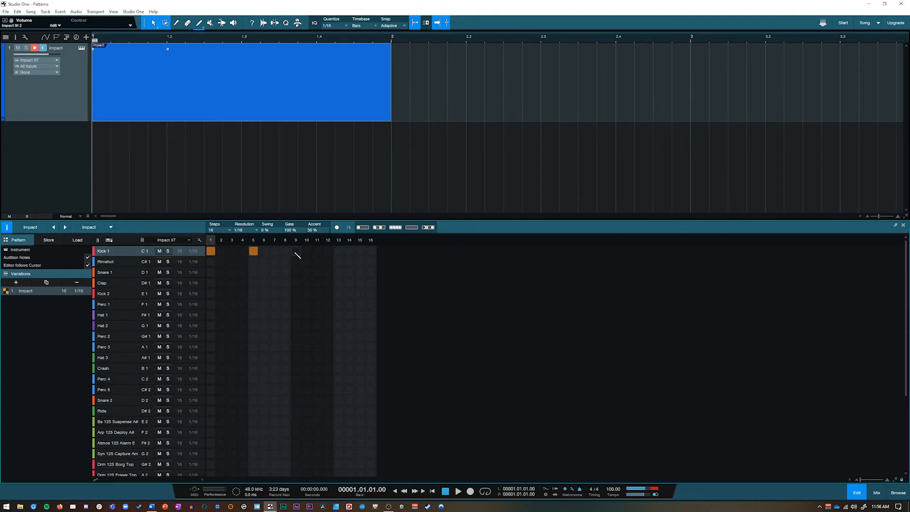
click(340, 251)
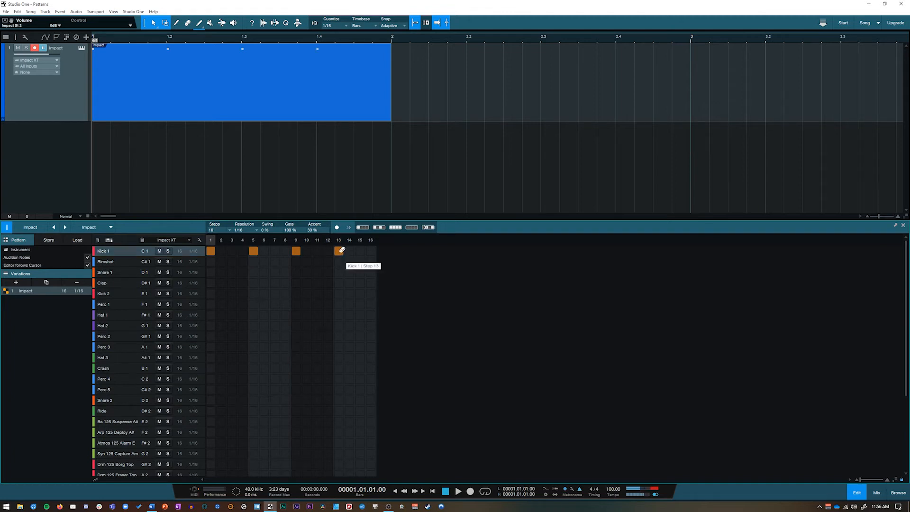
key(space)
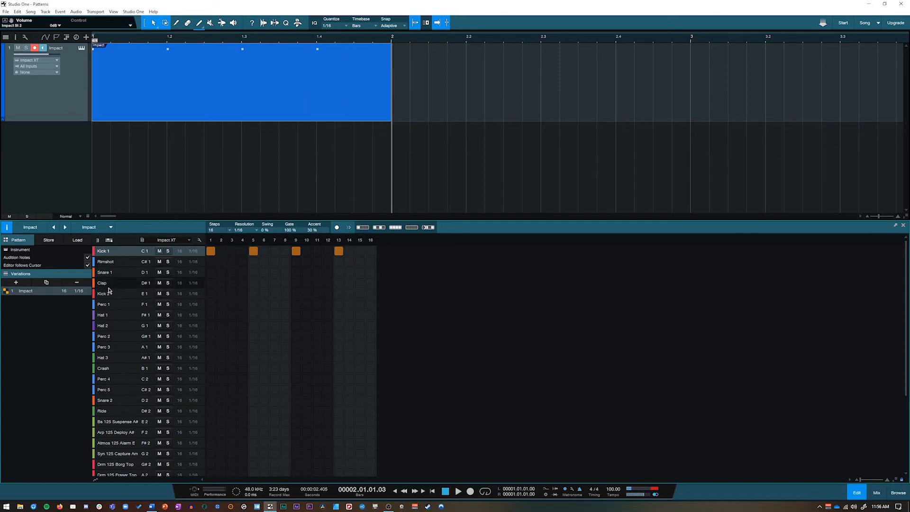
- Add Perc 1 hits on steps 4 and 12 and play the pattern
click(114, 304)
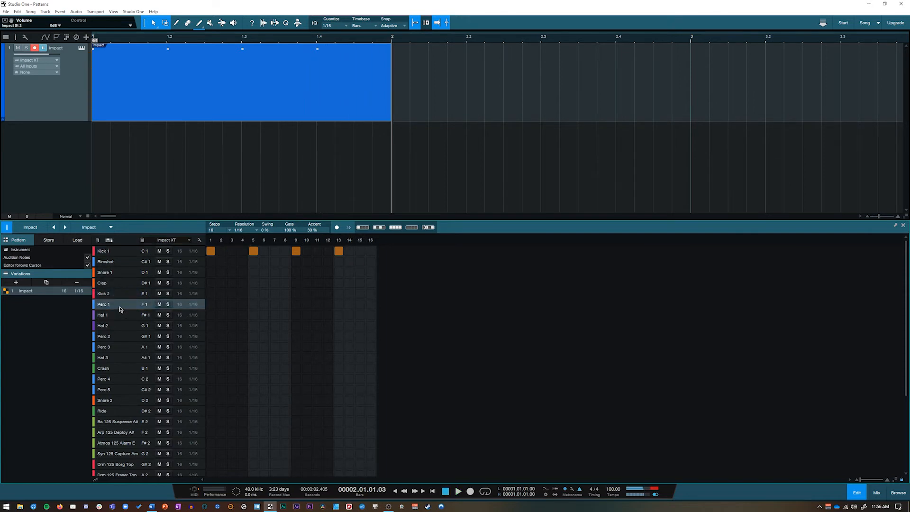
click(243, 304)
click(329, 304)
key(space)
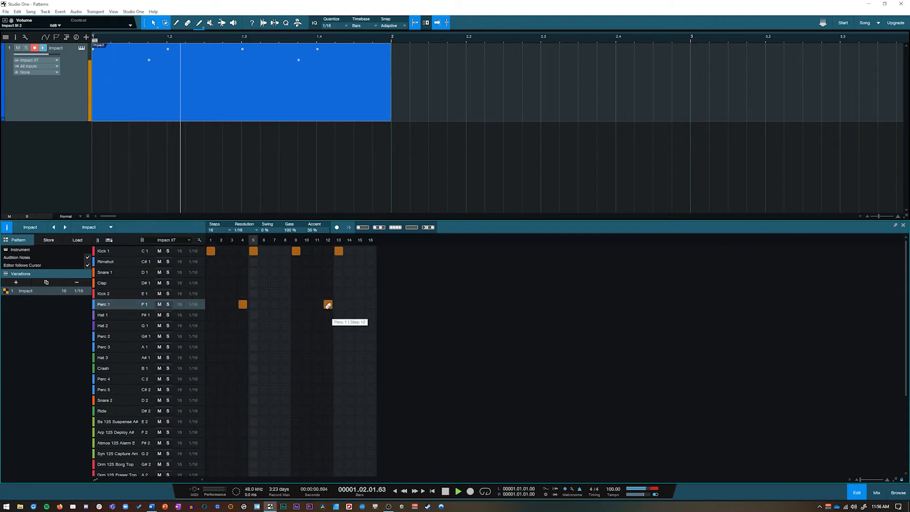
key(space)
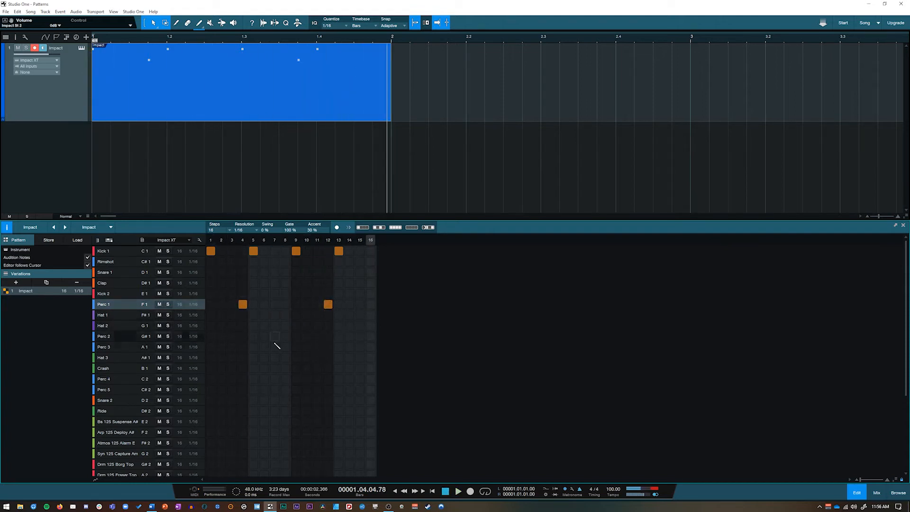
- Audition the drum sounds one by one from Perc 2 down to Ride
click(103, 336)
click(108, 348)
click(115, 358)
click(118, 369)
click(118, 379)
click(118, 390)
click(119, 401)
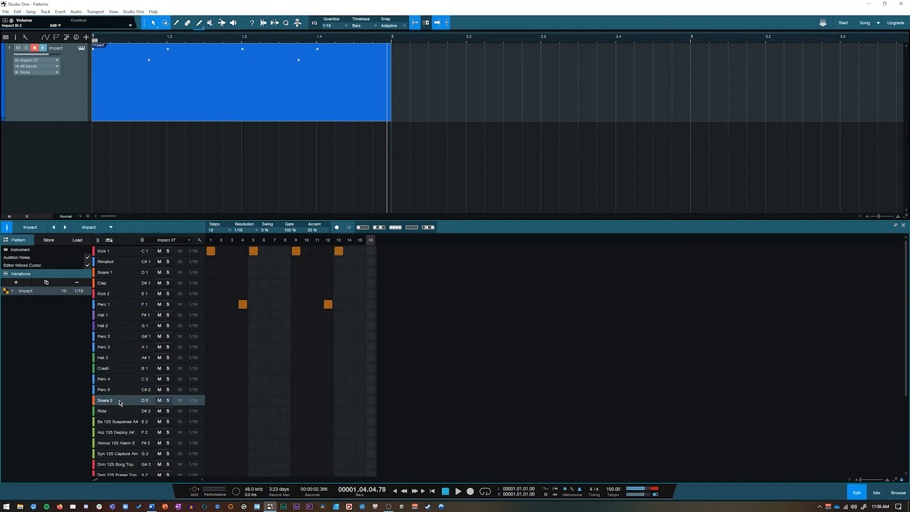
click(122, 411)
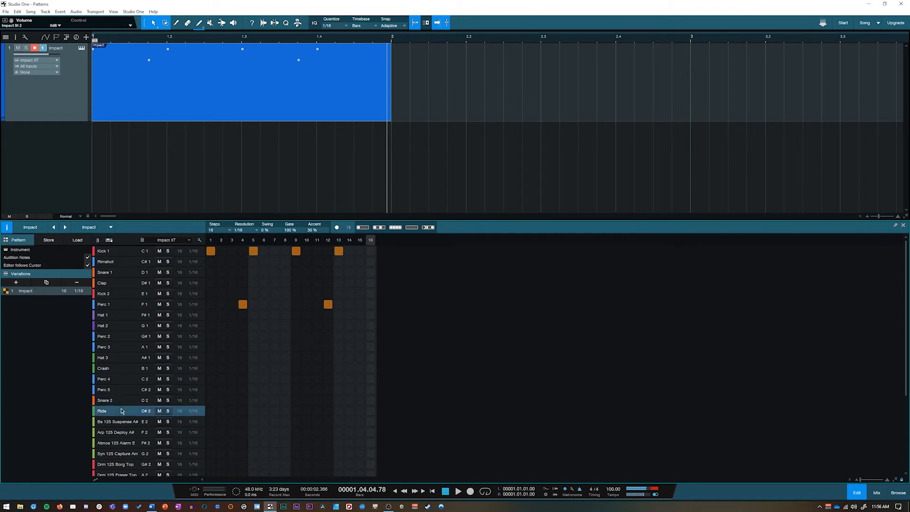
- Enable the filter on Impact XT's Ride pad, lower its cutoff to about 6.6 kHz while auditioning it, and close the instrument
click(81, 49)
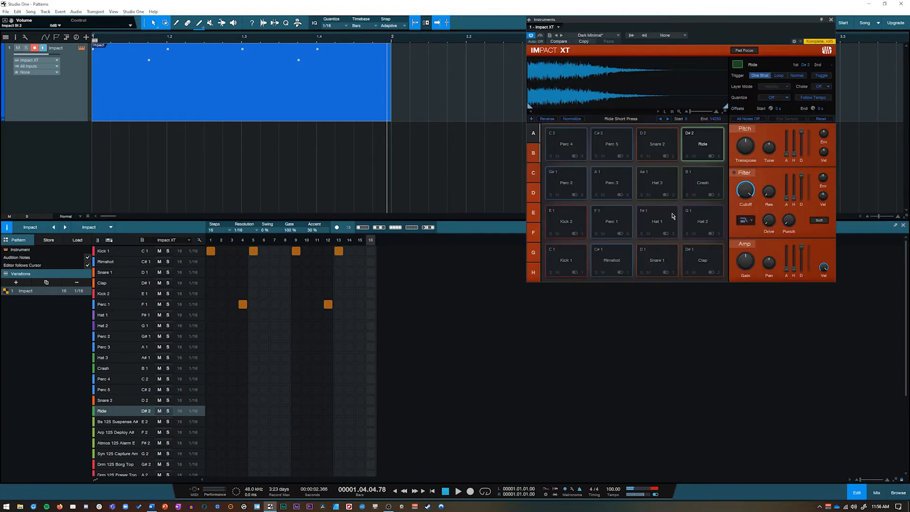
click(735, 172)
click(719, 157)
click(702, 142)
click(702, 141)
mouse_move(746, 190)
mouse_down()
mouse_move(745, 178)
mouse_move(746, 195)
mouse_up()
click(702, 150)
click(714, 156)
click(698, 140)
click(697, 140)
click(830, 20)
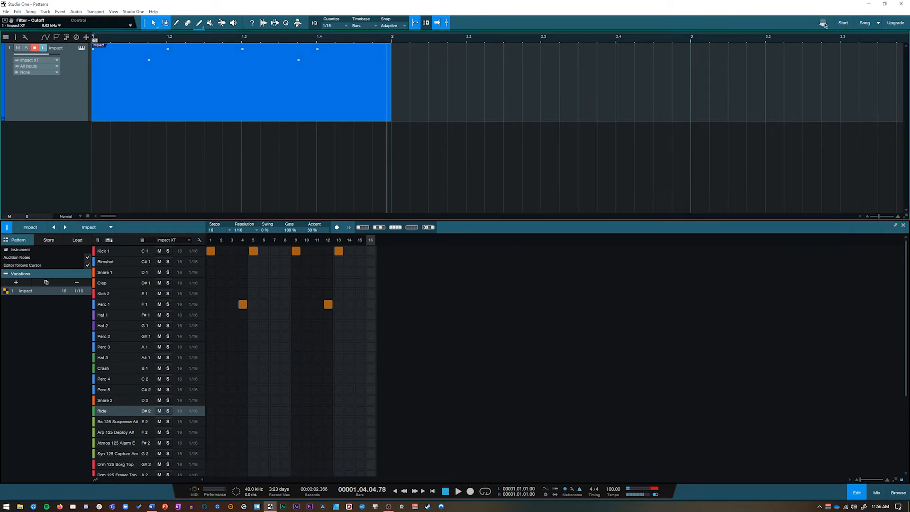
- Add a Ride hit on step 16 and play the pattern
click(371, 411)
key(space)
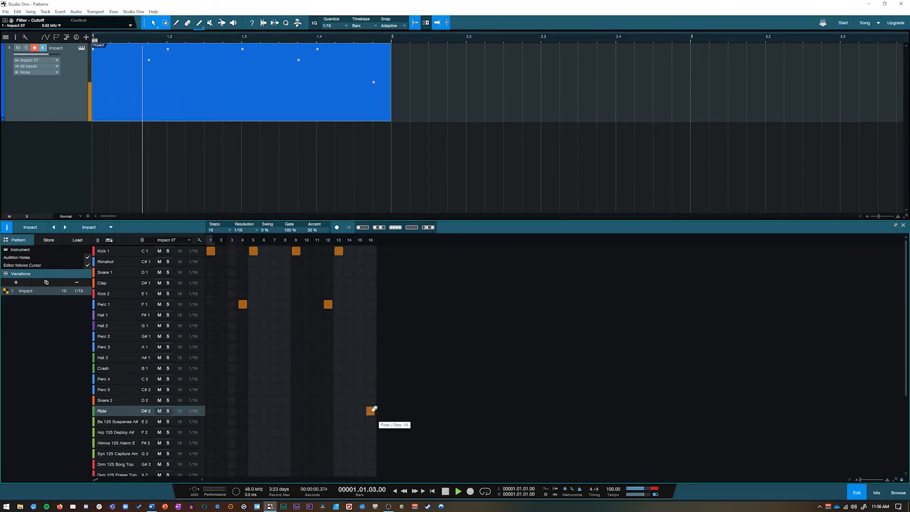
key(space)
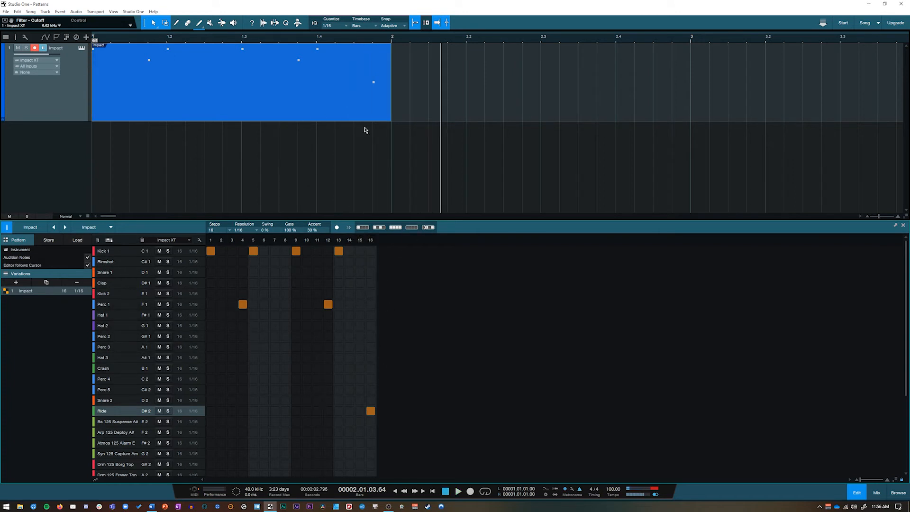
- Audition the Crash sound, add a Crash hit on step 13, and play the pattern
click(104, 381)
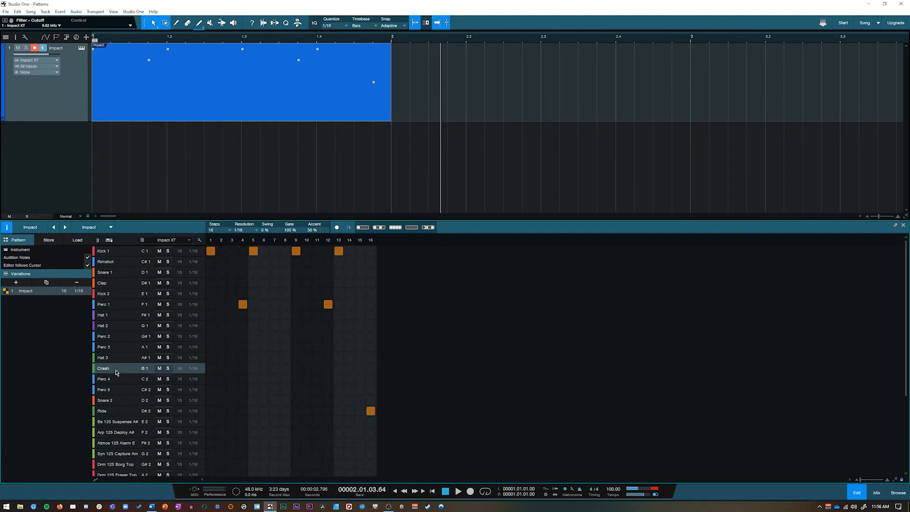
click(338, 367)
key(space)
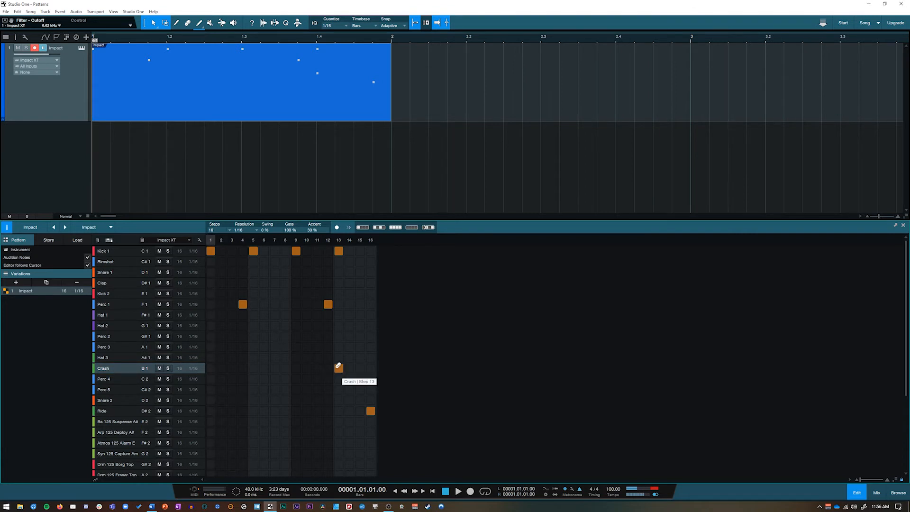
- In Impact XT, lower the Crash pad's filter cutoff to about 3.9 kHz, adjust its resonance, and play the pattern
click(82, 48)
drag(740, 182, 744, 208)
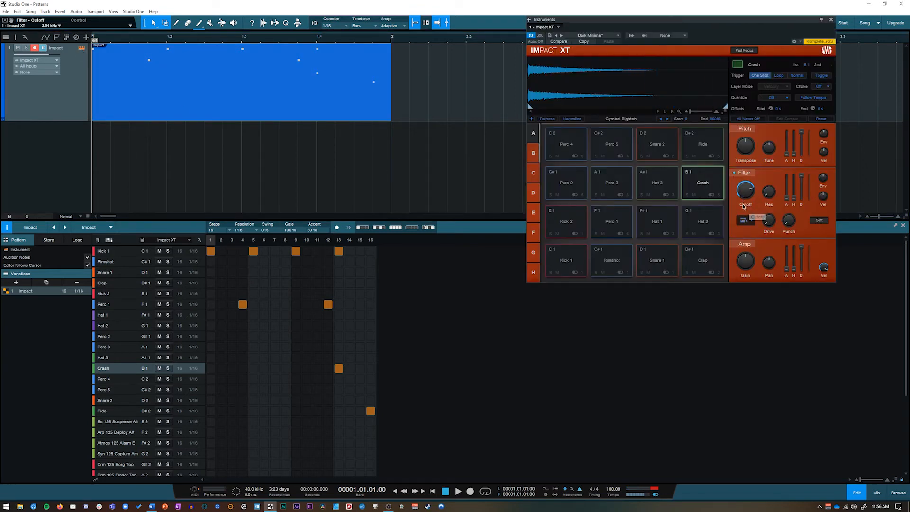
click(714, 187)
drag(747, 195, 779, 160)
click(703, 183)
click(703, 182)
click(831, 19)
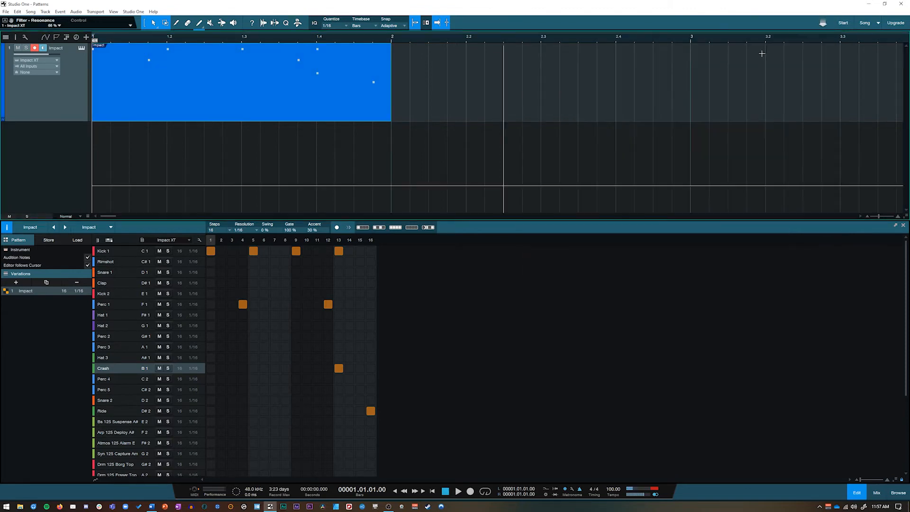
key(space)
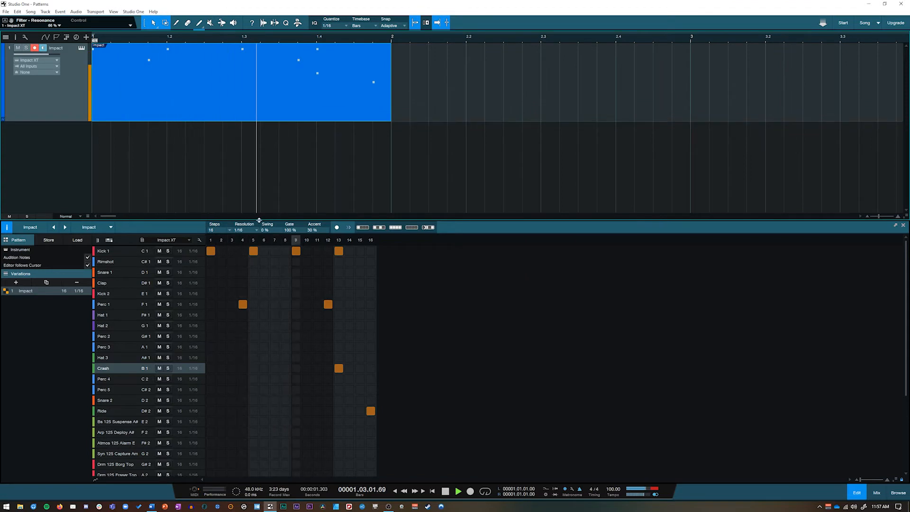
key(space)
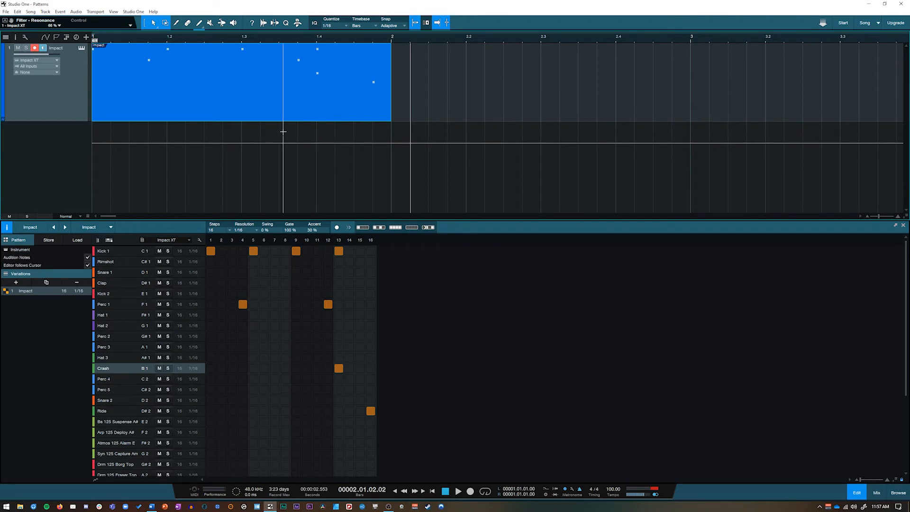
- Extend the one-bar pattern part so that it ends at bar 5, and play the repeats
scroll(282, 132, down, 3)
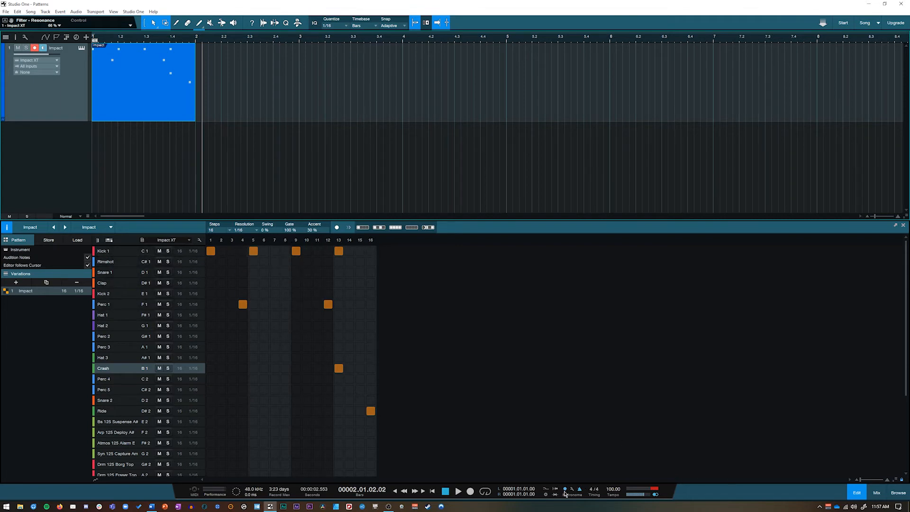
drag(196, 120, 503, 121)
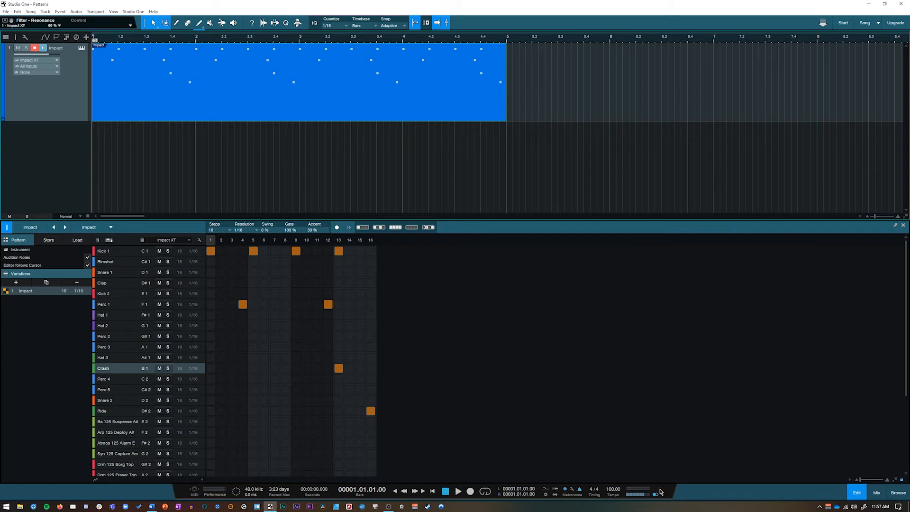
key(space)
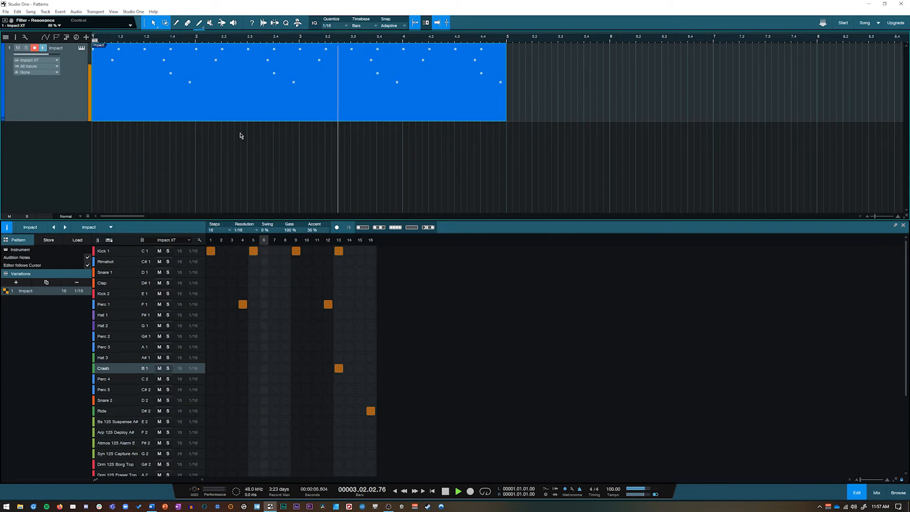
mouse_move(509, 115)
mouse_down()
mouse_move(800, 115)
mouse_move(732, 126)
mouse_move(240, 107)
mouse_move(509, 113)
mouse_up()
key(space)
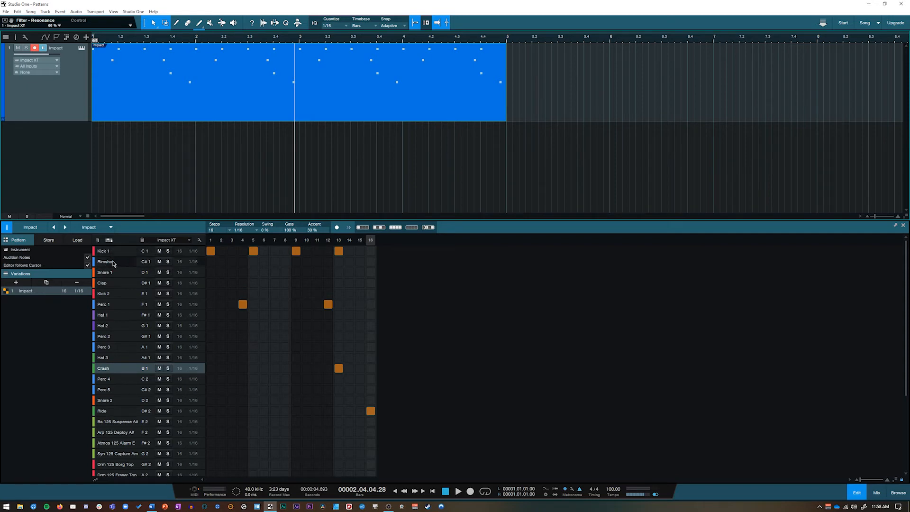
- Fill the Hat 2 lane on every fourth step and the Perc 2 lane on every second step
click(114, 327)
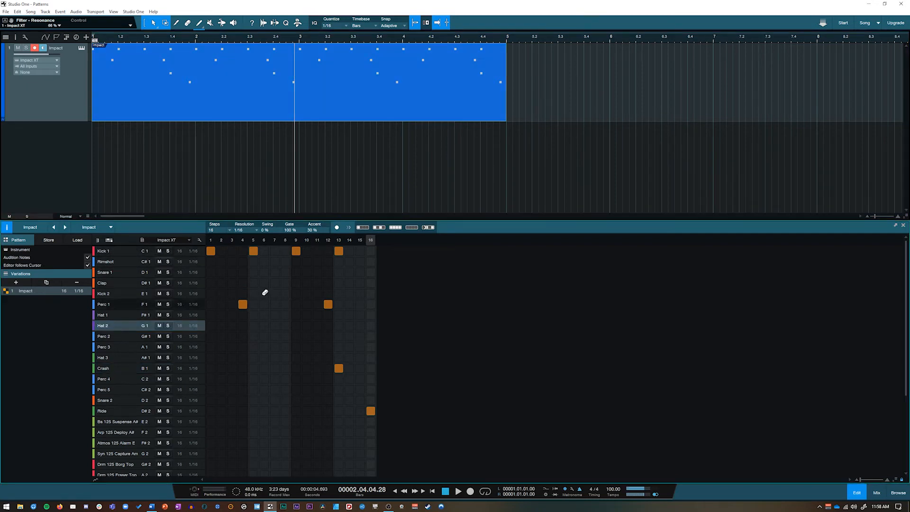
click(364, 228)
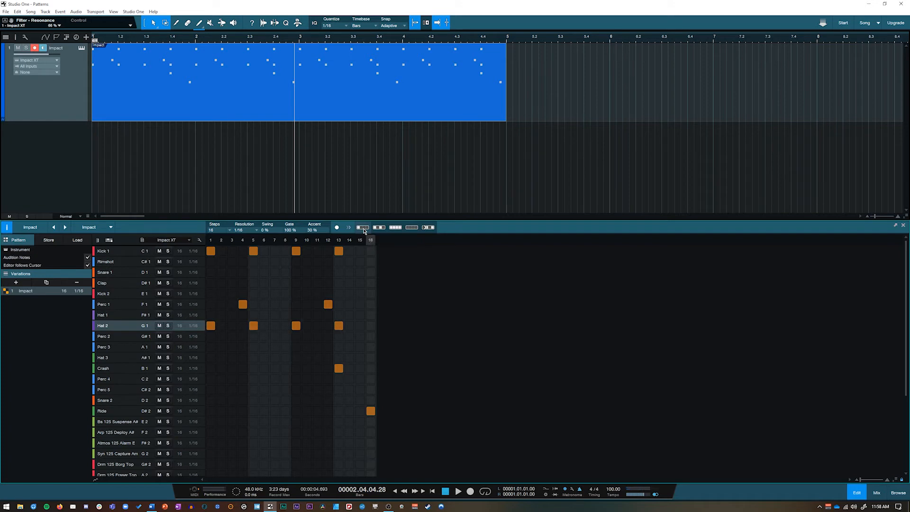
click(119, 337)
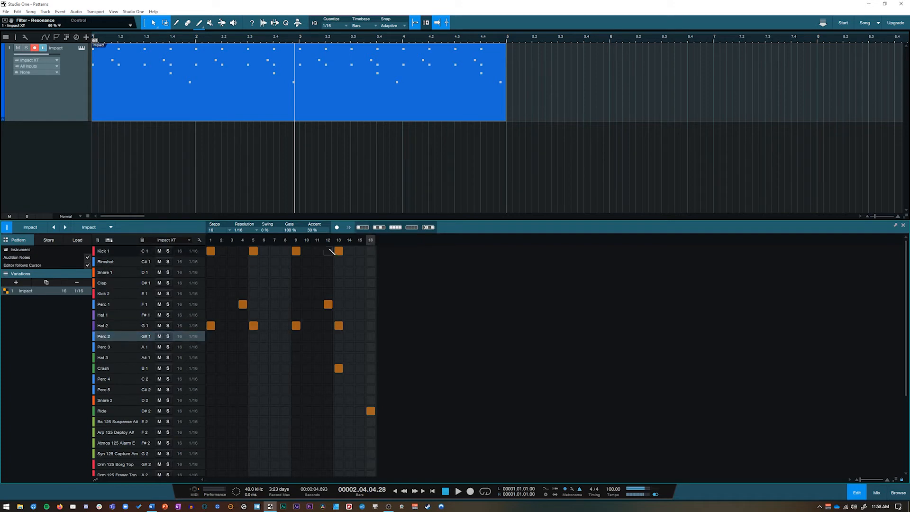
click(375, 229)
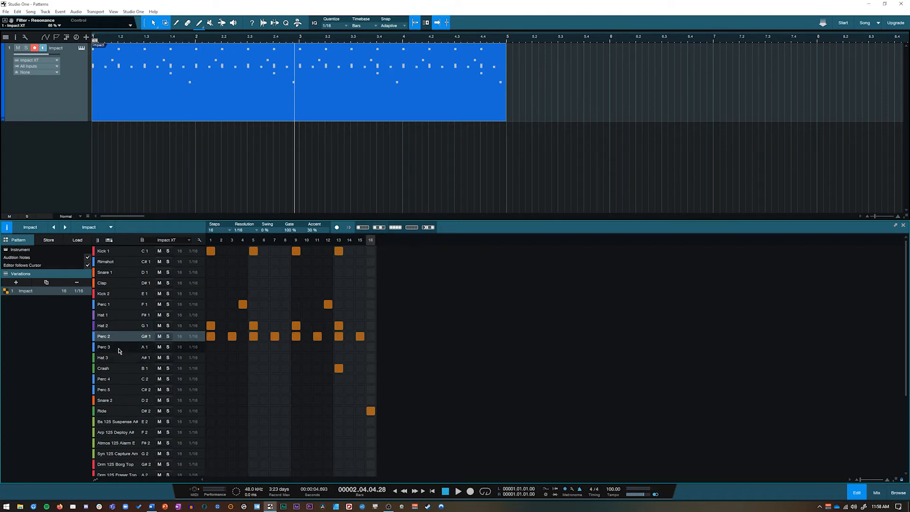
- Fill the Perc 3 lane on every second step and shift its hits by one step onto the even-numbered steps
click(136, 351)
click(376, 229)
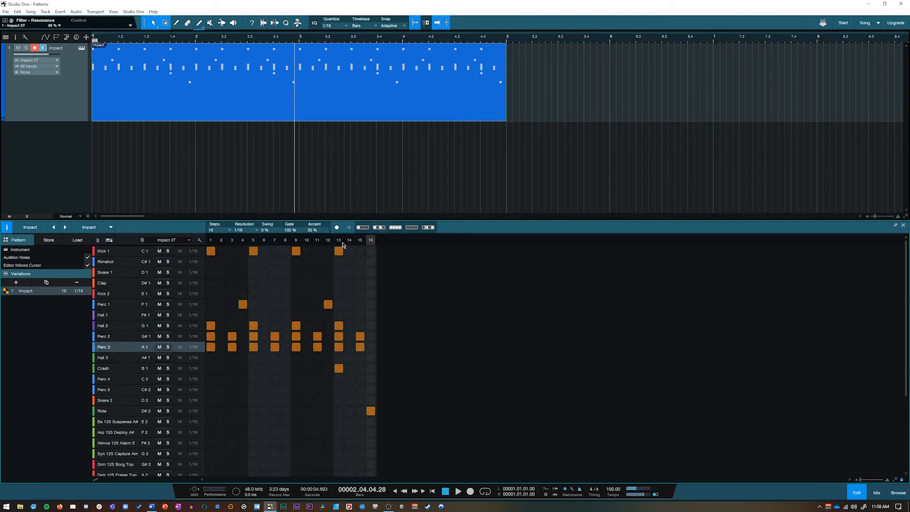
click(427, 228)
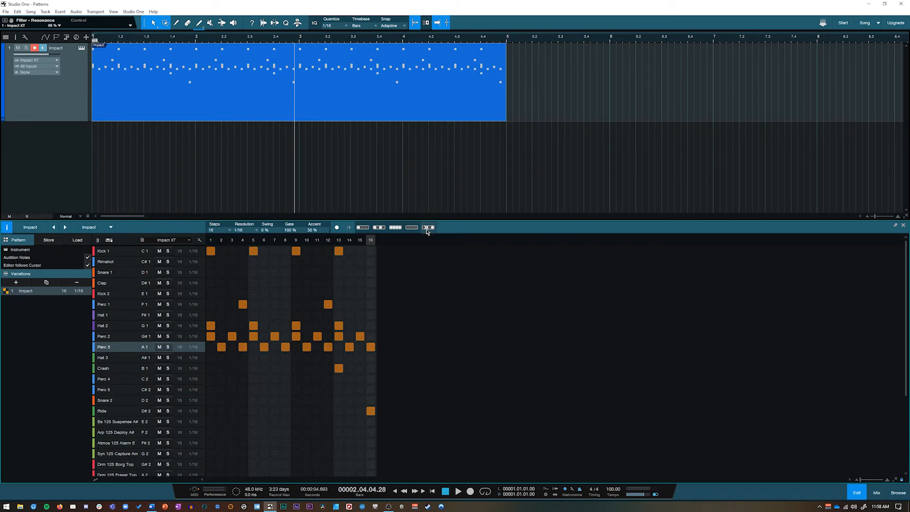
- Audition Hat 3 and fill all 16 steps of the Snare 2 lane
click(114, 360)
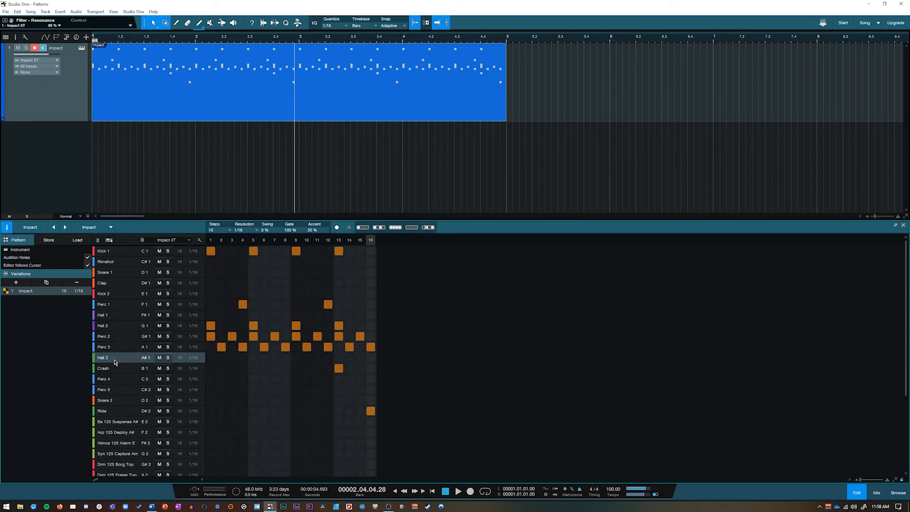
click(113, 404)
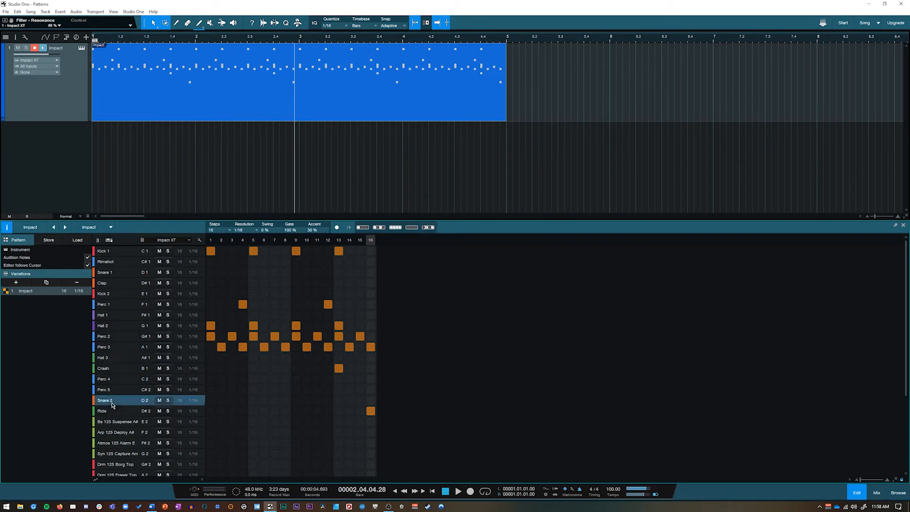
click(396, 228)
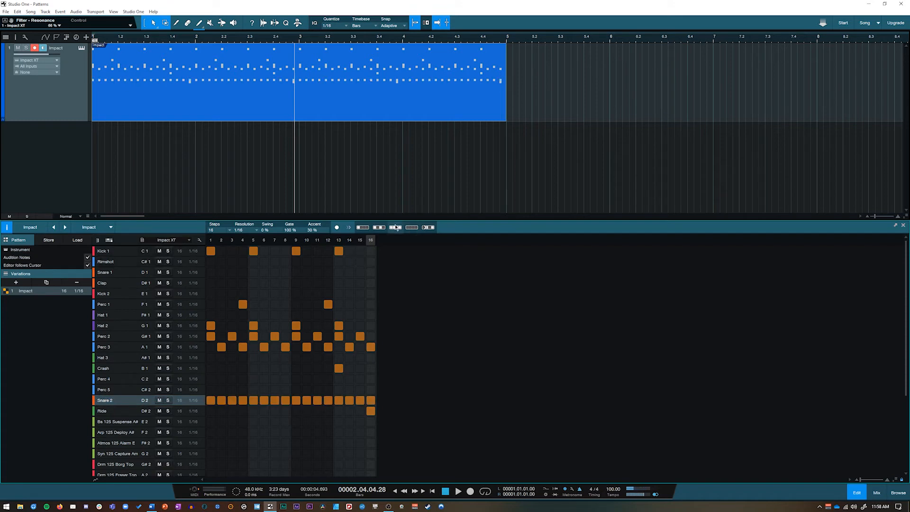
- Fill the Atmos 125 Alarm E lane, clear it, and refill it with hits on all steps except 3, 8 and 14
click(113, 445)
click(397, 228)
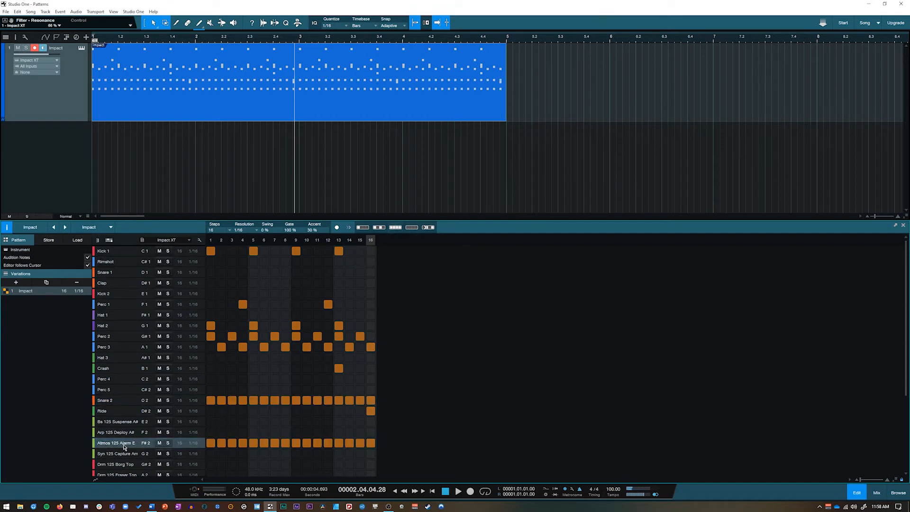
click(408, 228)
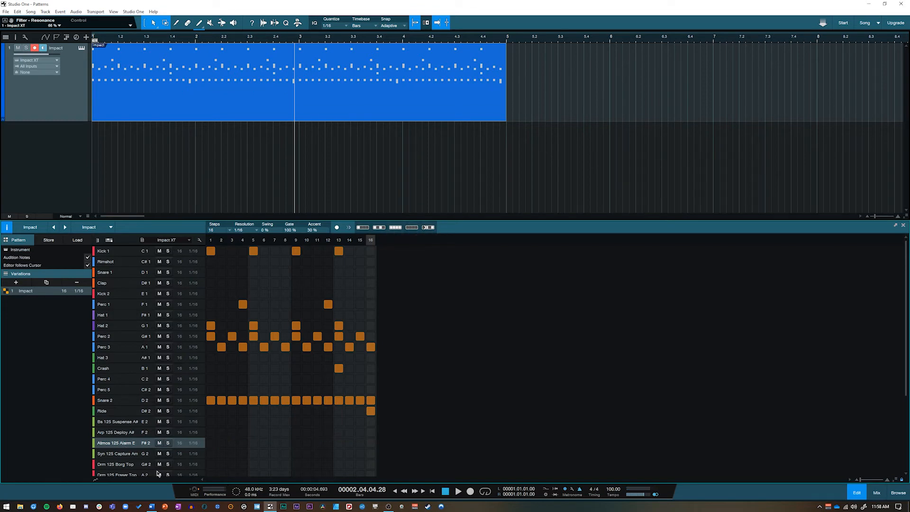
click(397, 228)
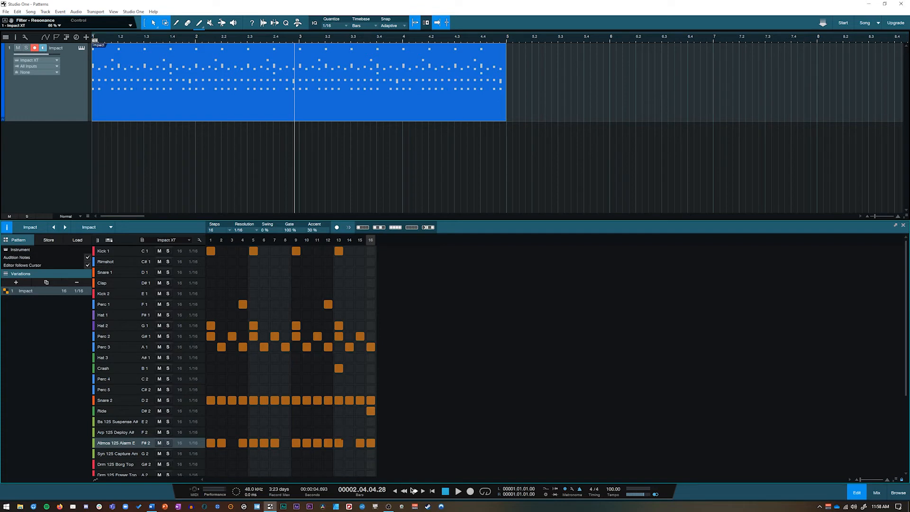
- Play the pattern from the start and audition the Snare 2 and Atmos 125 Alarm E sounds
key(comma)
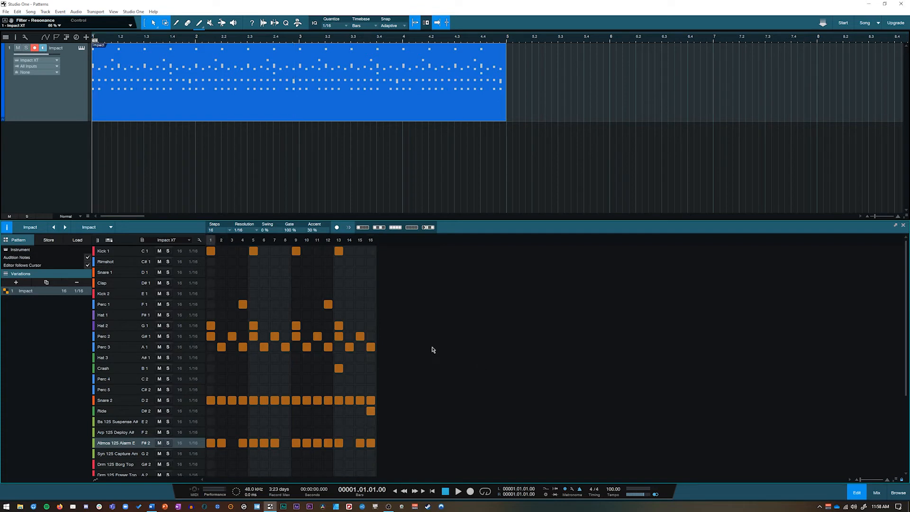
key(space)
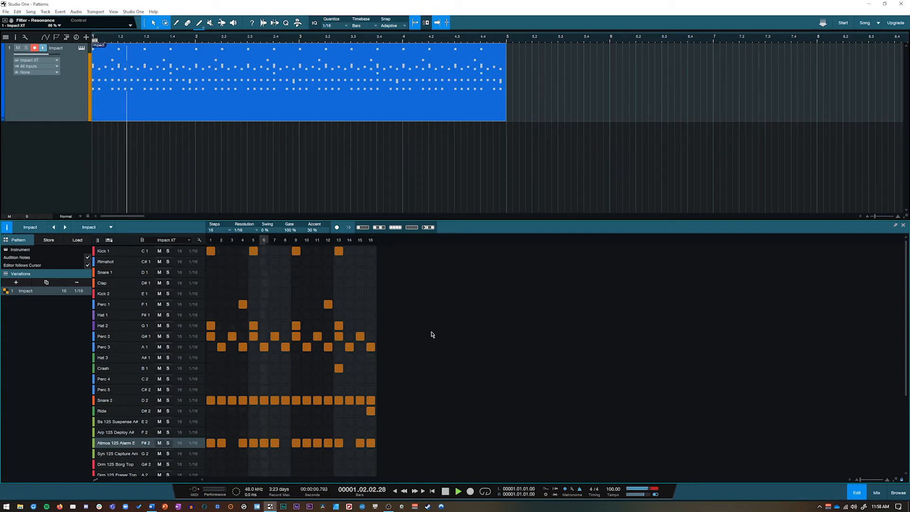
key(space)
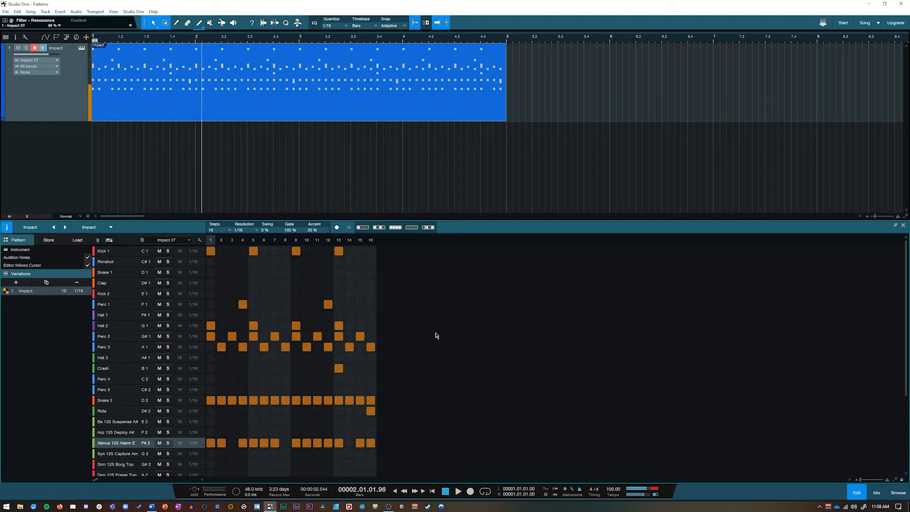
click(108, 401)
click(117, 440)
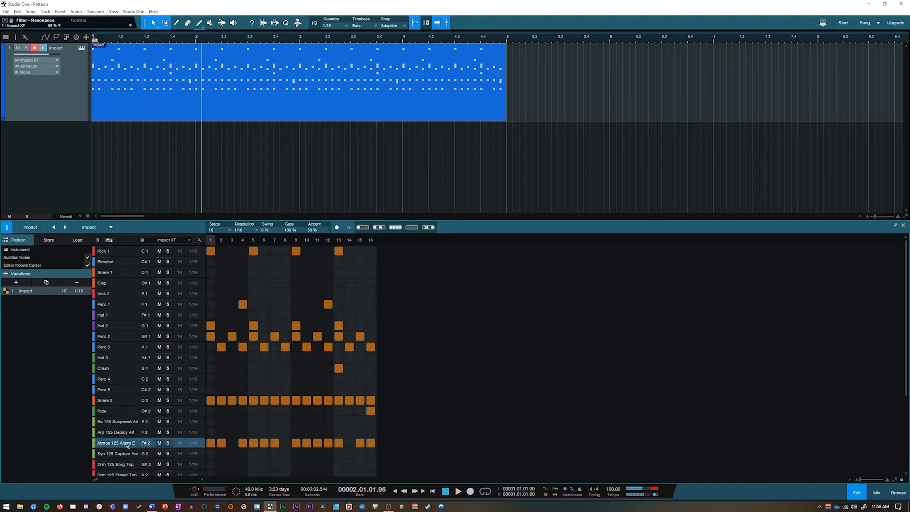
- In Impact XT, turn down the Perc 3 pad's amp gain while playing the pattern
click(115, 347)
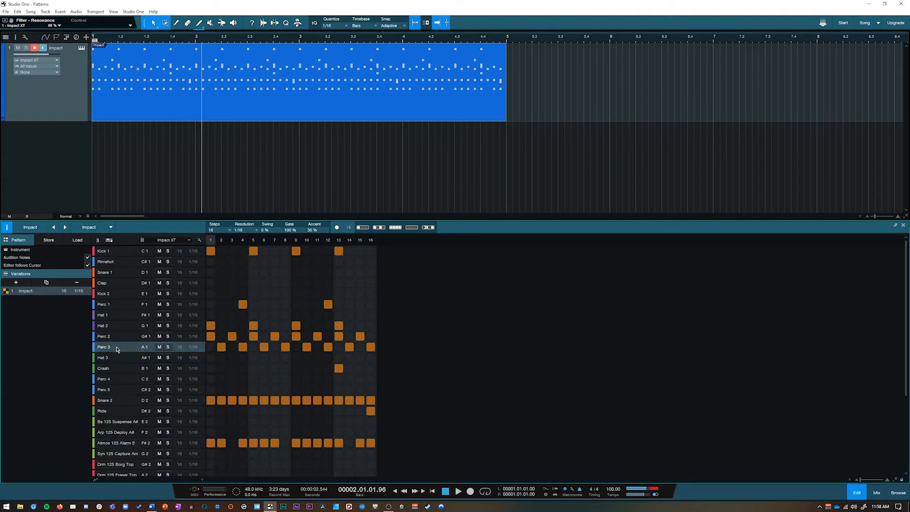
click(81, 48)
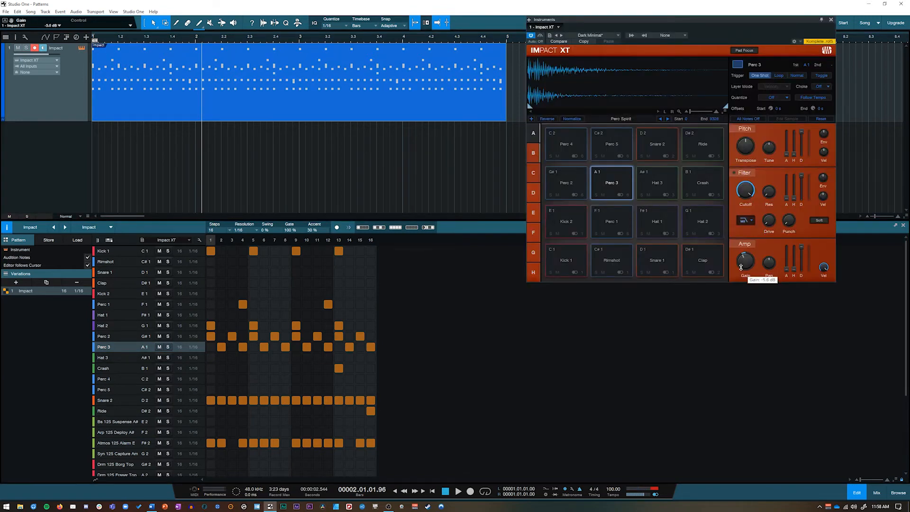
key(space)
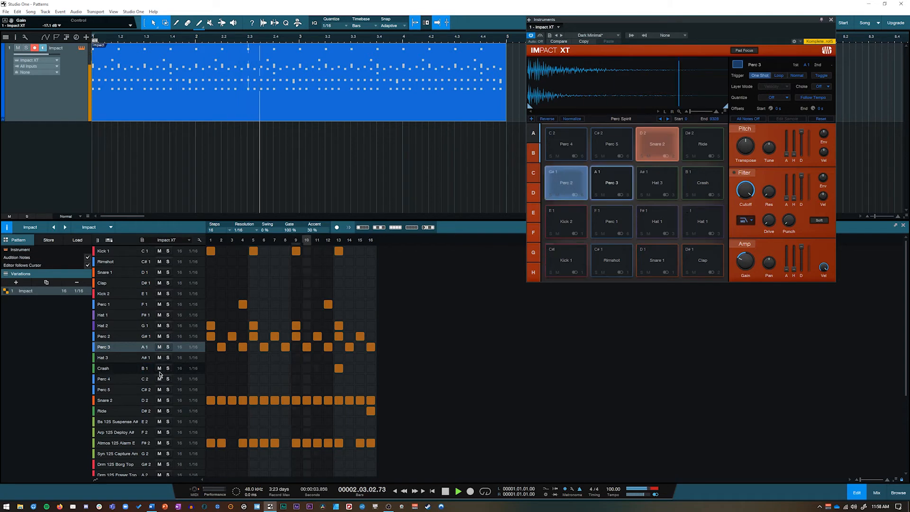
drag(741, 261, 746, 282)
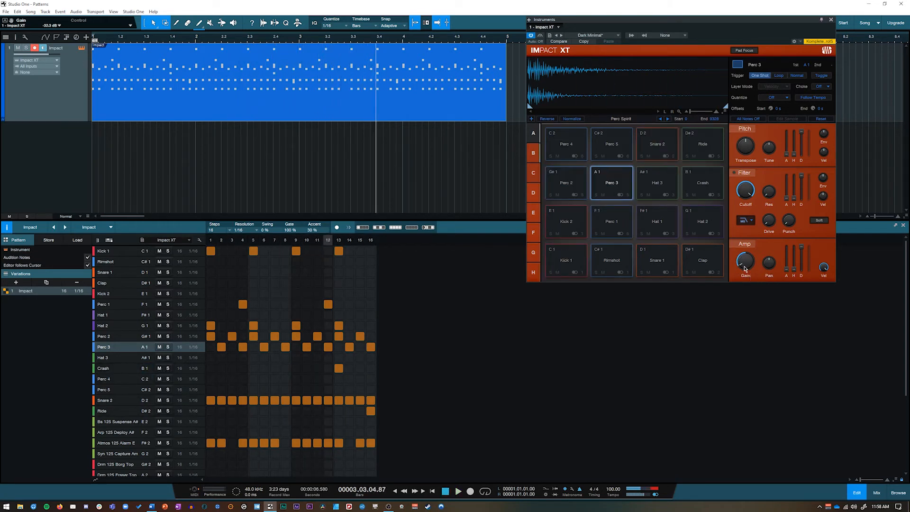
key(space)
- Lower the Snare 2 pad's filter cutoff to about 2.9 kHz, reduce its gain during playback, and close Impact XT
click(109, 400)
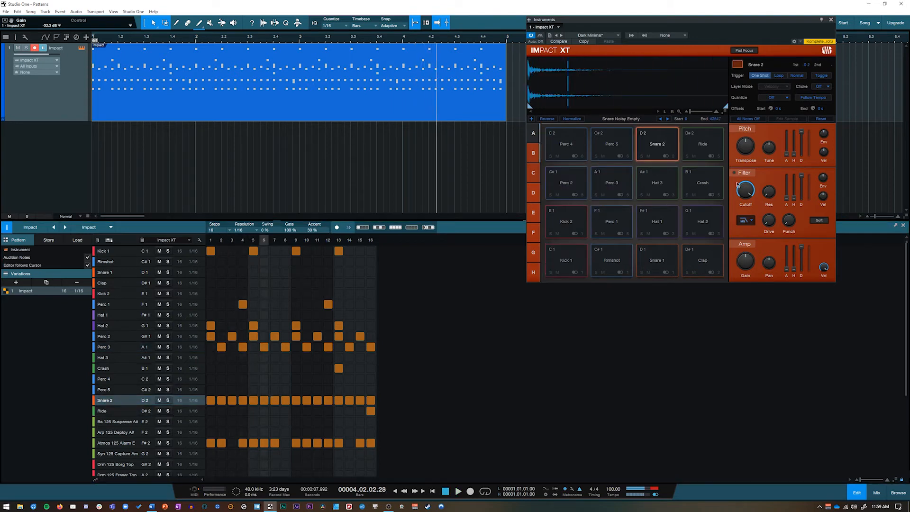
key(space)
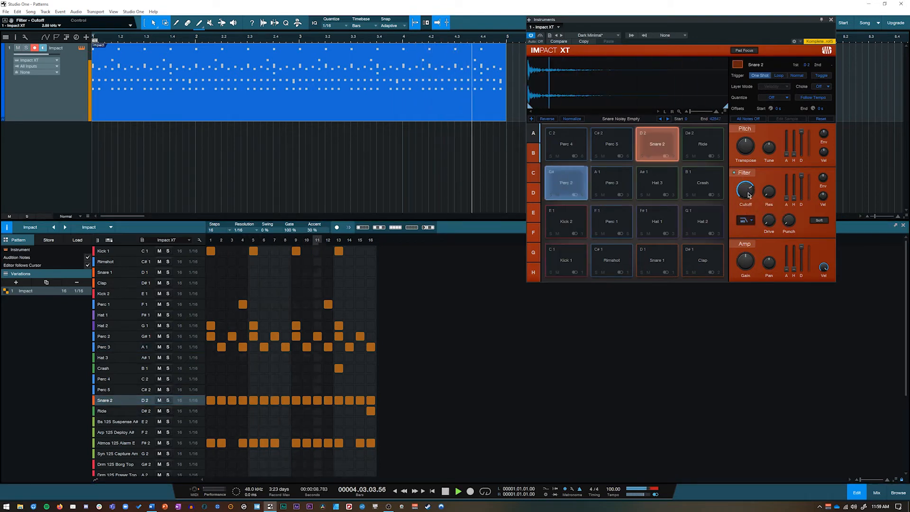
key(space)
key(space)
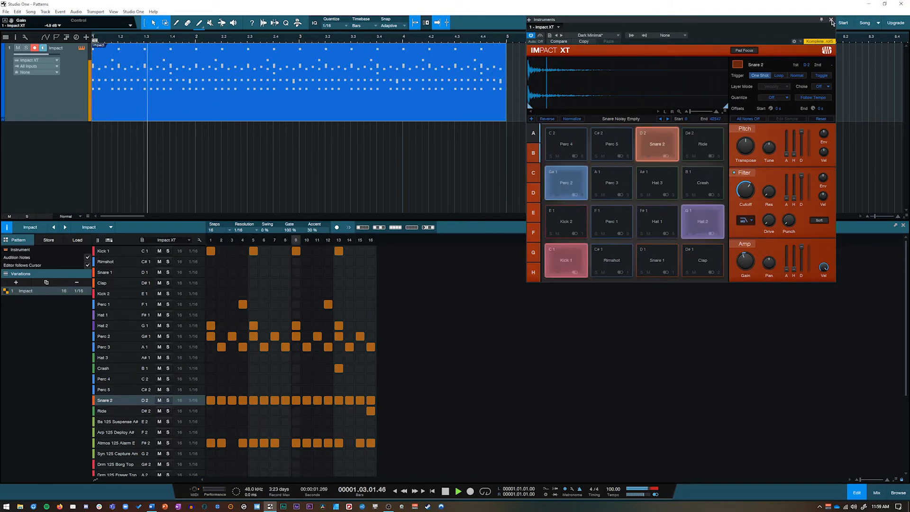
click(833, 21)
click(113, 444)
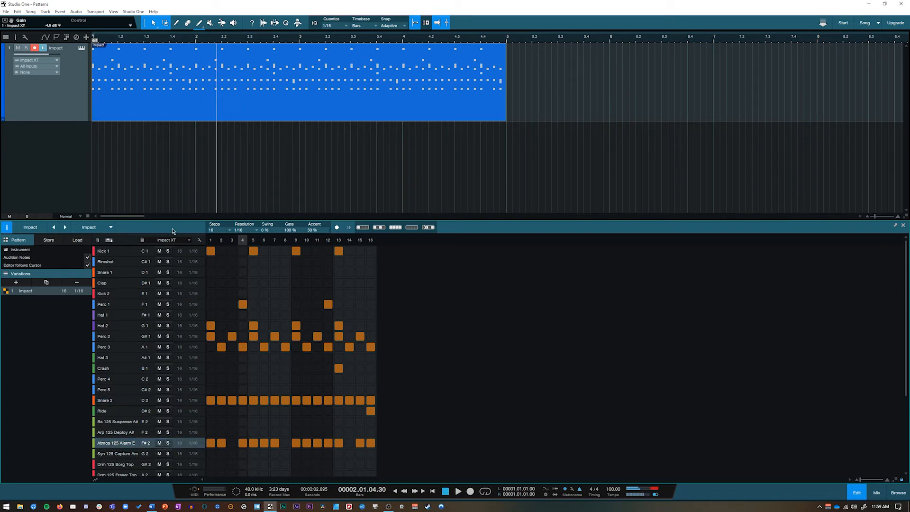
key(space)
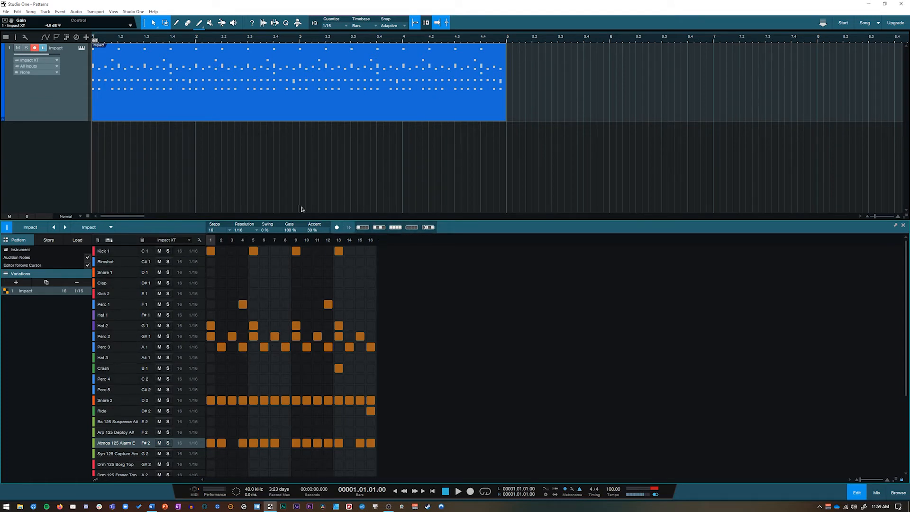
- Enlarge the pattern editor slightly, set the pattern length to 24 steps, and set it back to 16 steps
drag(287, 221, 286, 213)
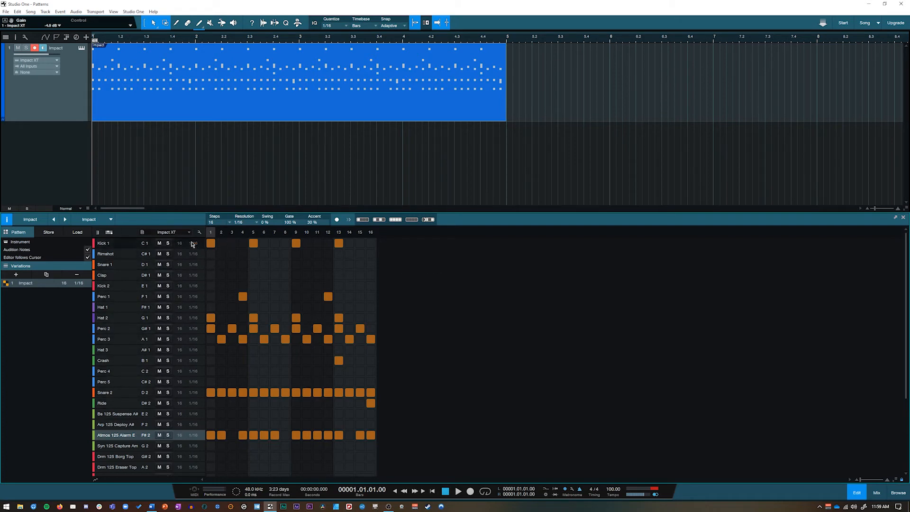
click(231, 224)
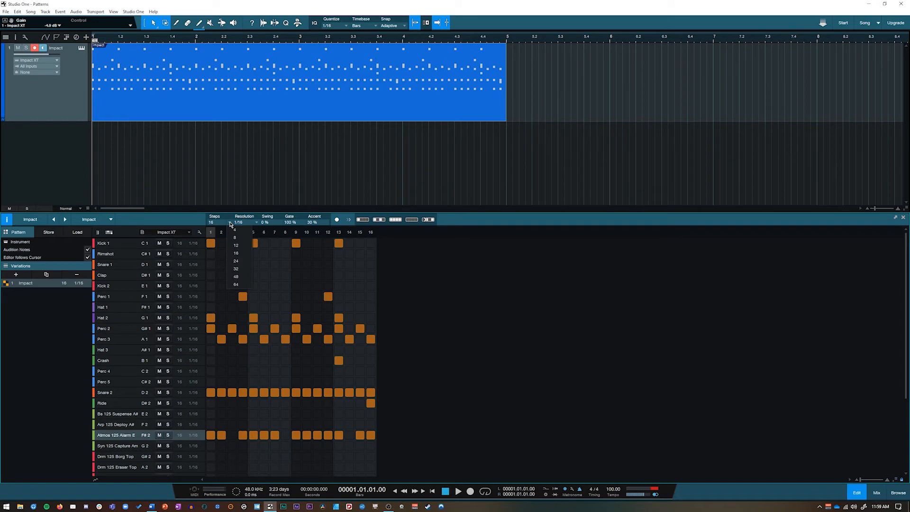
click(251, 266)
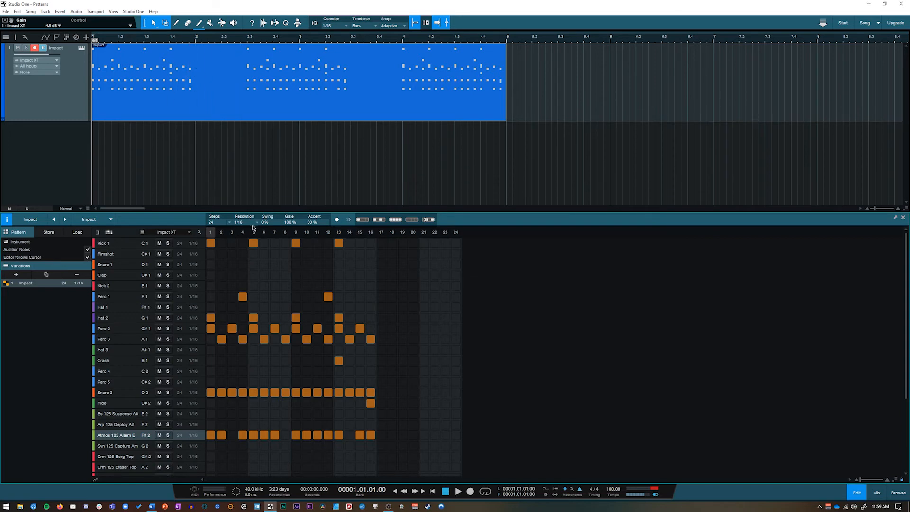
click(231, 223)
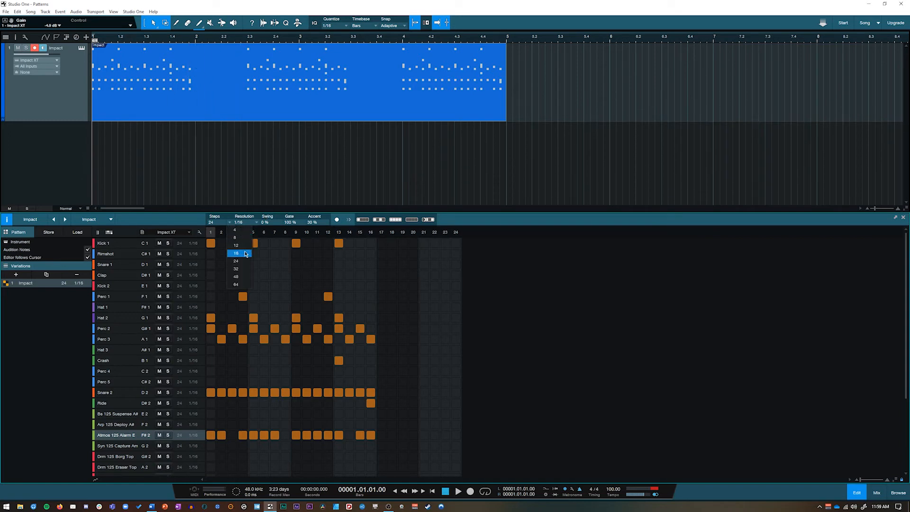
click(246, 253)
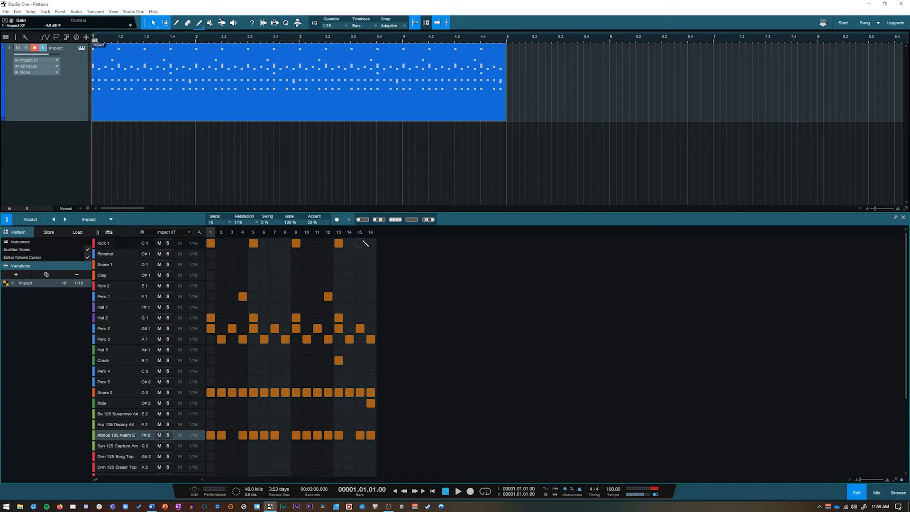
- Set the pattern length to 15 steps, and undo the change
click(215, 224)
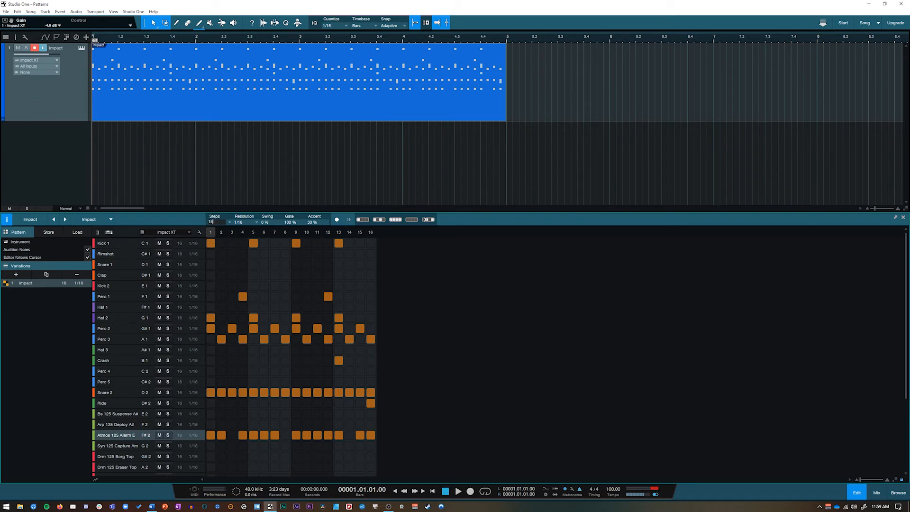
text(5)
key(Return)
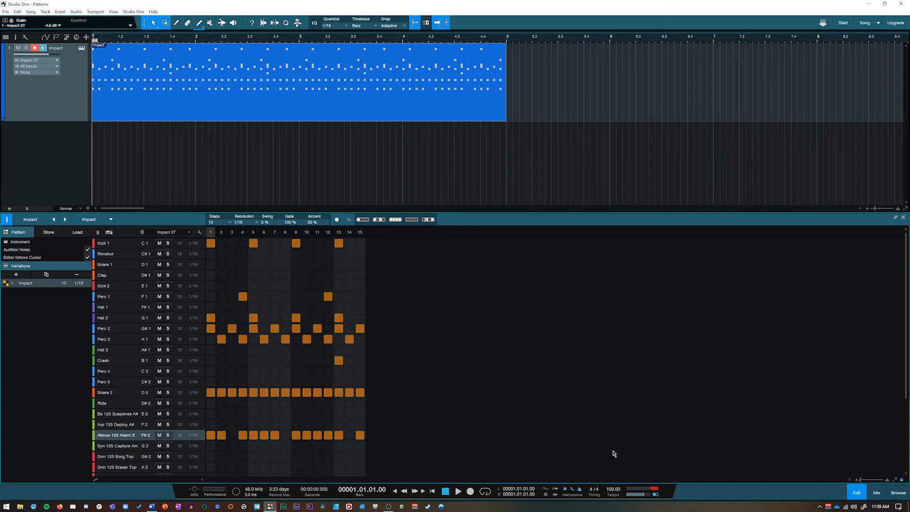
key(ctrl+z)
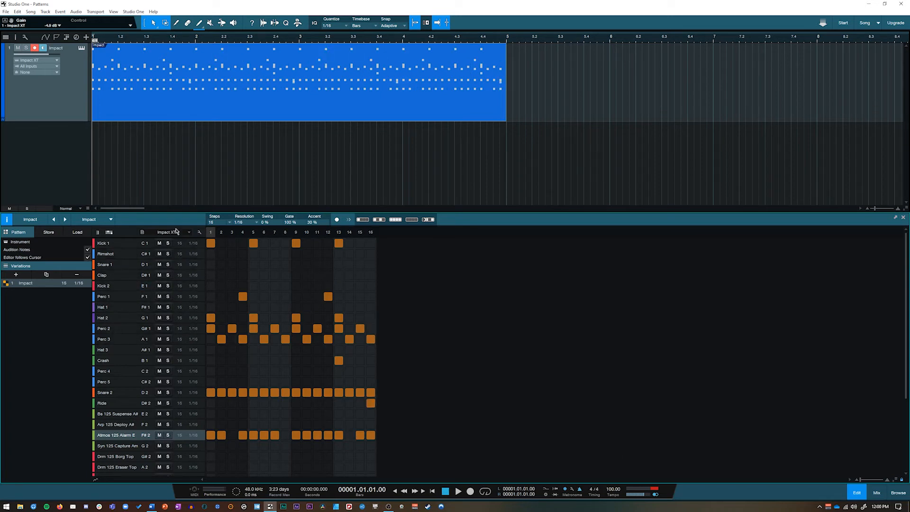
- Erase all hits from every lane of the pattern and select the Kick 1 lane
drag(211, 241, 345, 238)
mouse_move(242, 294)
mouse_down()
mouse_move(344, 291)
mouse_move(209, 318)
mouse_up()
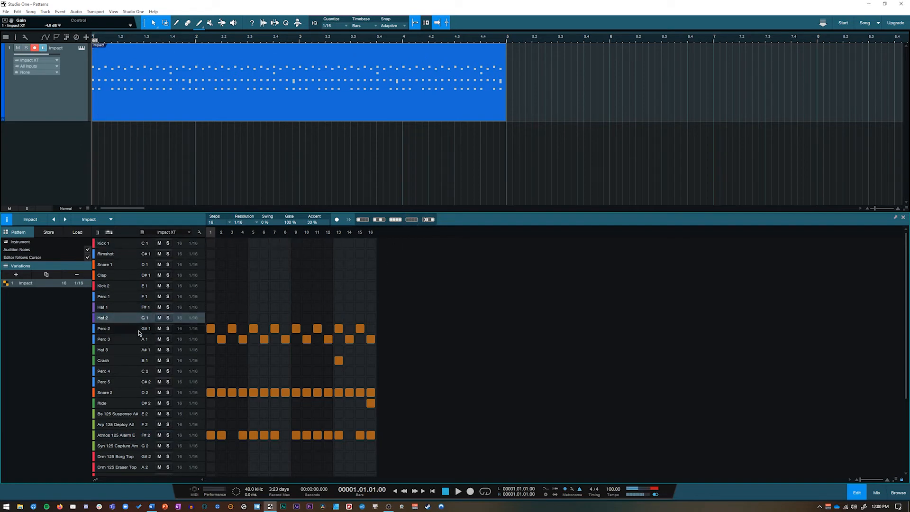
mouse_move(361, 329)
mouse_down()
mouse_move(214, 350)
mouse_move(376, 339)
mouse_up()
click(329, 360)
click(349, 361)
drag(332, 358, 359, 357)
drag(210, 392, 372, 395)
click(370, 403)
drag(211, 435, 376, 433)
click(121, 246)
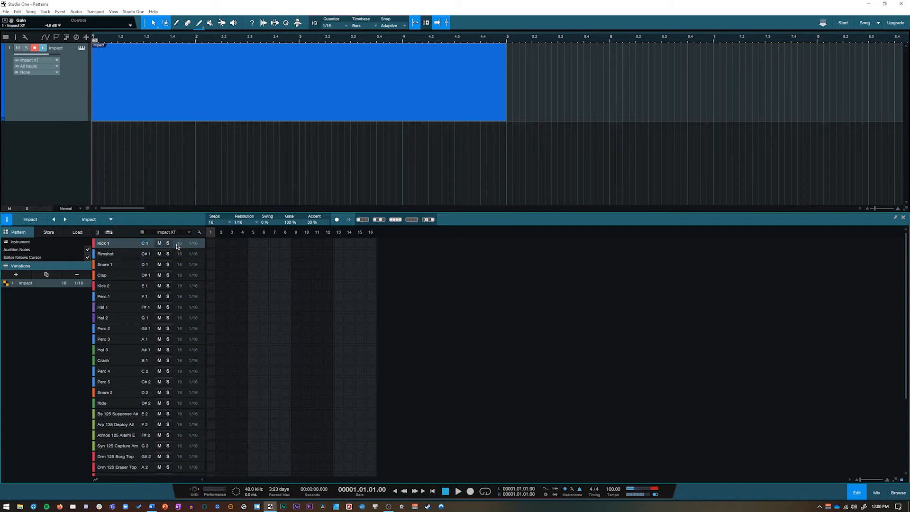
- Place Kick 1 hits on steps 1, 5, 9 and 13, and audition the lanes down to Hat 2
click(297, 243)
click(118, 268)
click(118, 276)
click(119, 287)
click(119, 297)
click(119, 308)
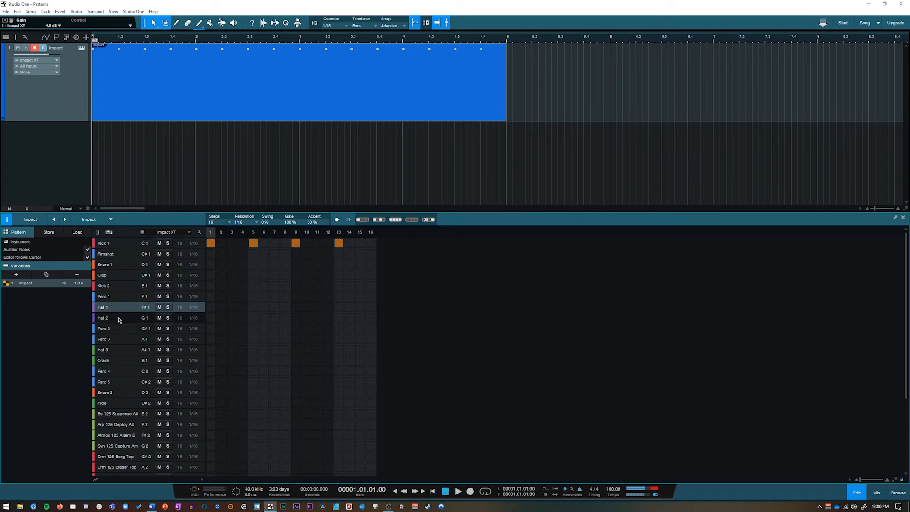
click(119, 319)
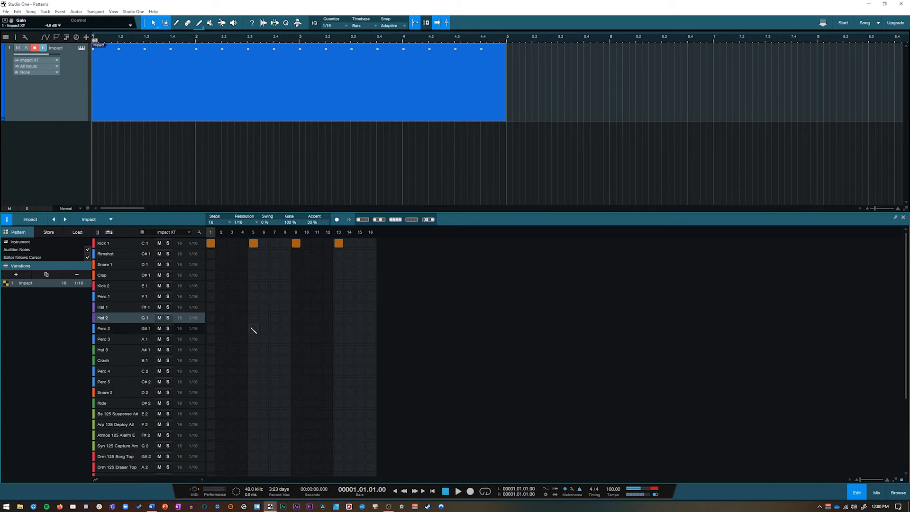
- Set the Hat 2 lane's length to 15 steps and place hits on steps 1, 5, 9 and 13
click(195, 321)
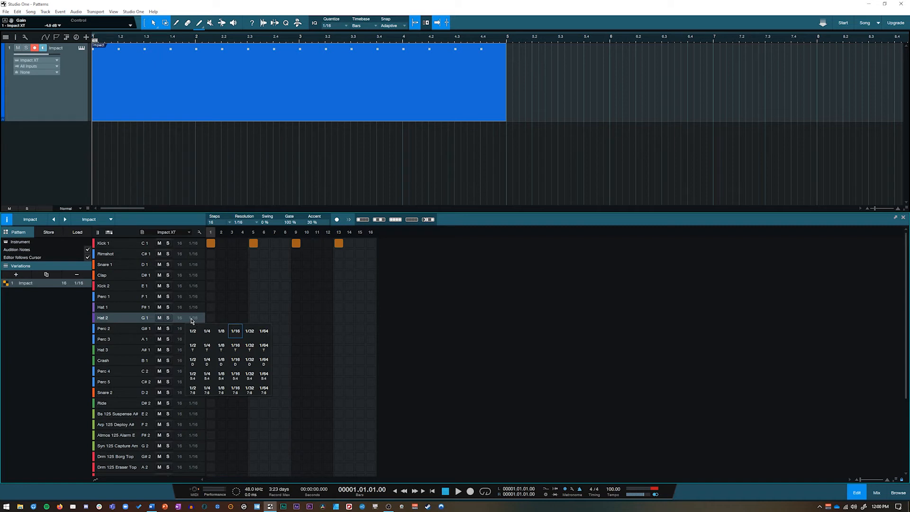
click(100, 318)
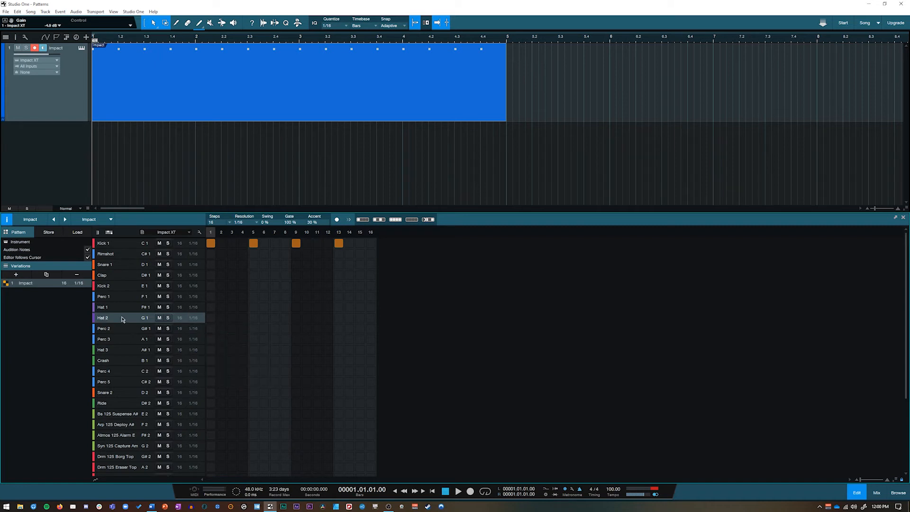
click(194, 321)
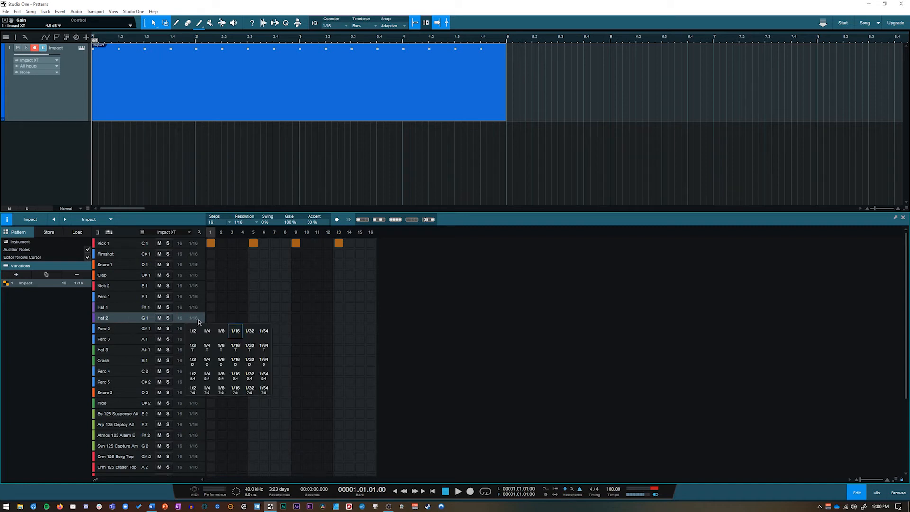
click(181, 322)
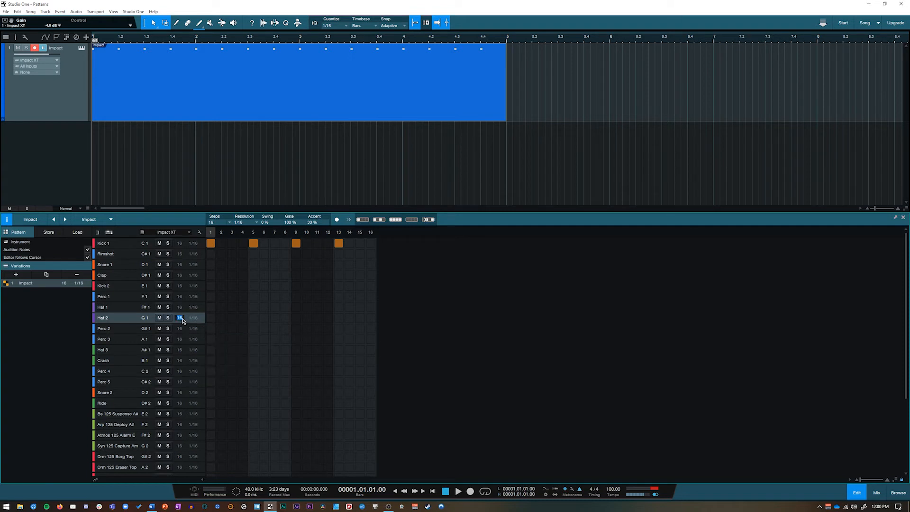
key(Return)
click(212, 318)
click(254, 319)
click(338, 318)
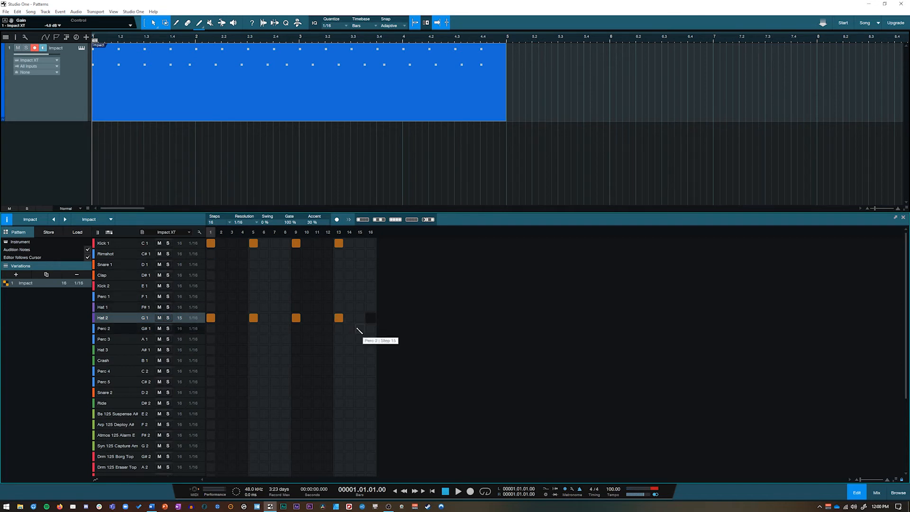
- Extend the pattern part in the arrangement to the start of bar 8 and play it from the beginning
drag(506, 114, 817, 117)
key(space)
key(space)
key(comma)
key(space)
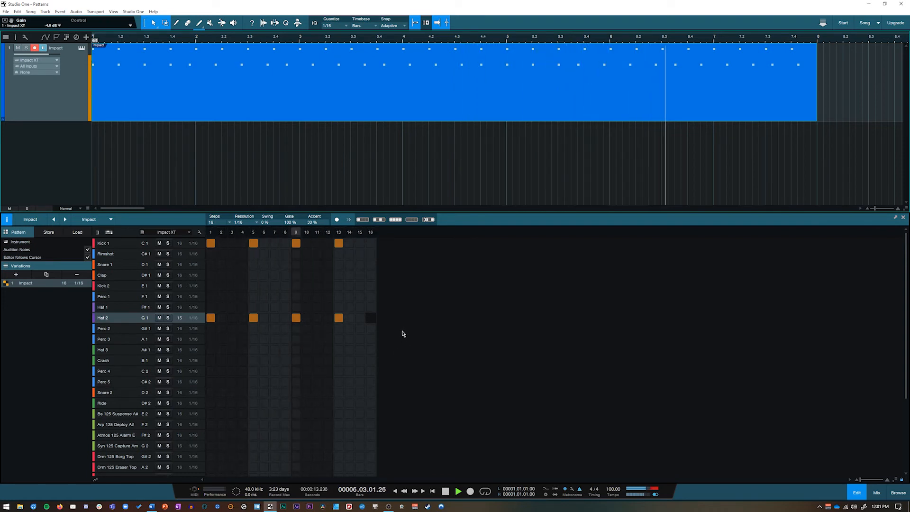
key(space)
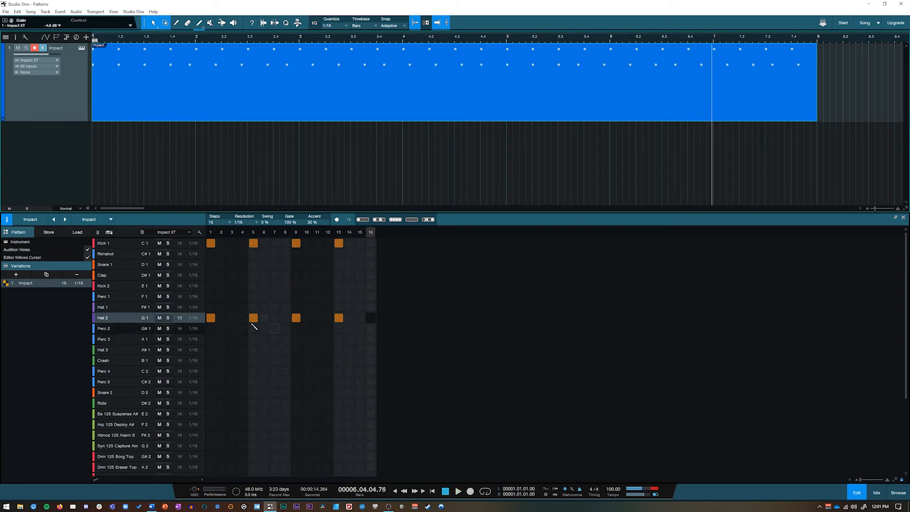
- Set the Perc 1 lane's length to 13 steps and place hits on steps 1, 5, 9 and 13
click(116, 299)
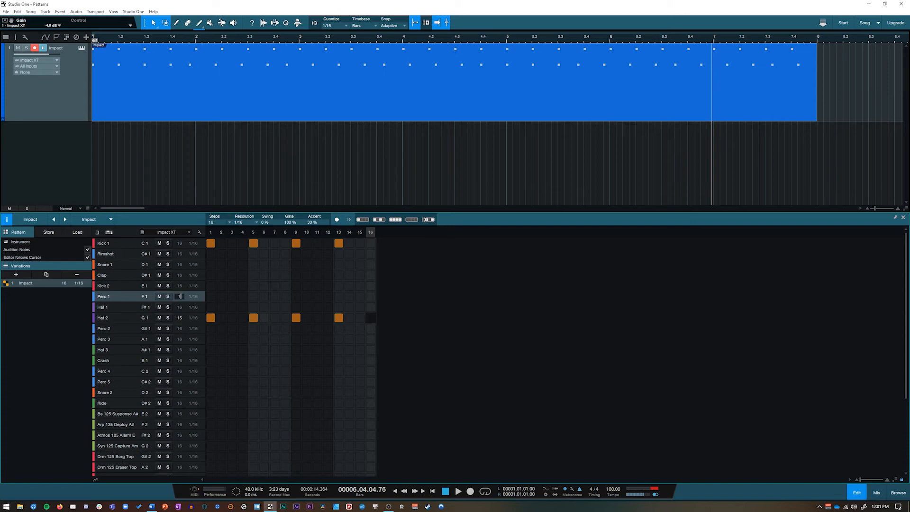
text(13)
key(Return)
click(211, 296)
click(254, 296)
click(296, 296)
click(338, 296)
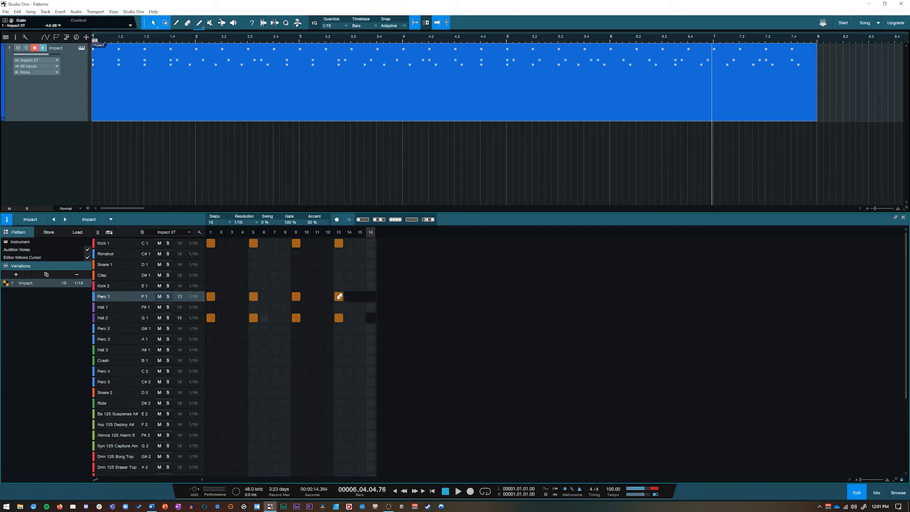
- Play back the pattern and change the Perc 1 lane's length to 14 steps
key(space)
key(space)
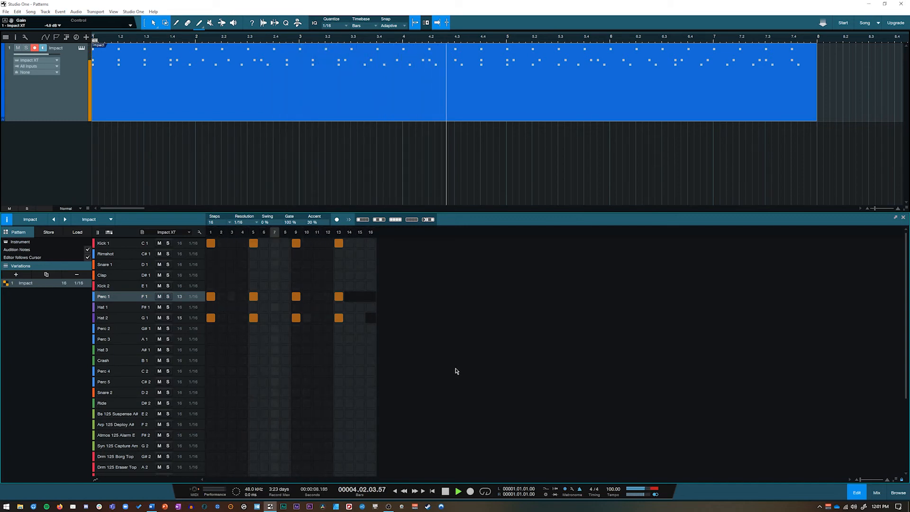
key(space)
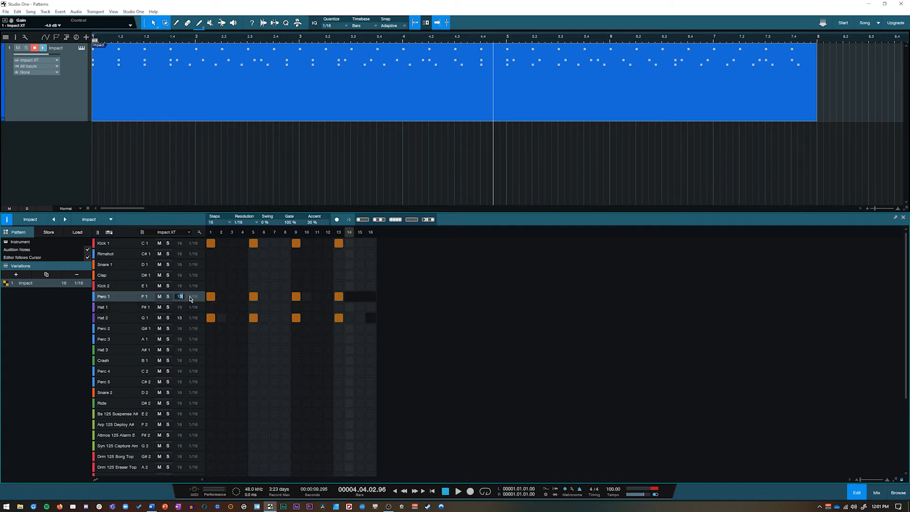
text(4)
key(Return)
key(space)
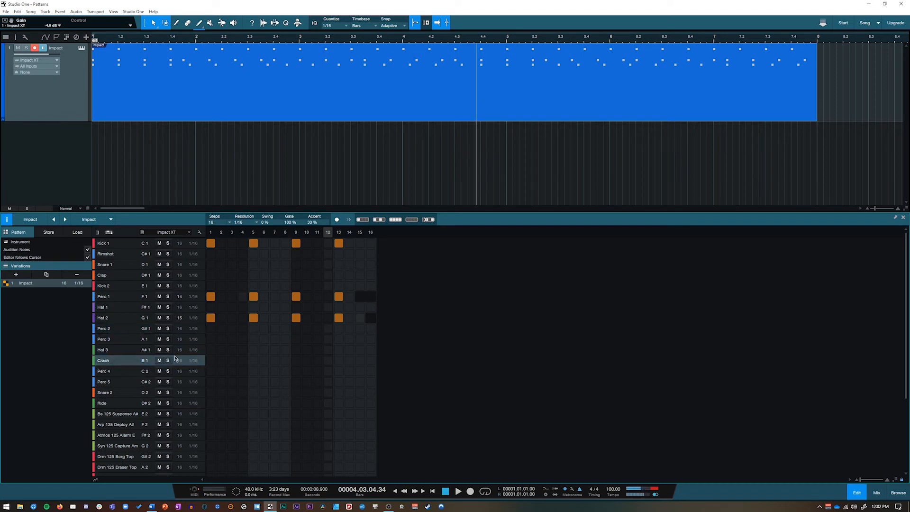
- Set the Crash lane's resolution to 1/8 and its length to 8 steps
click(193, 361)
click(221, 375)
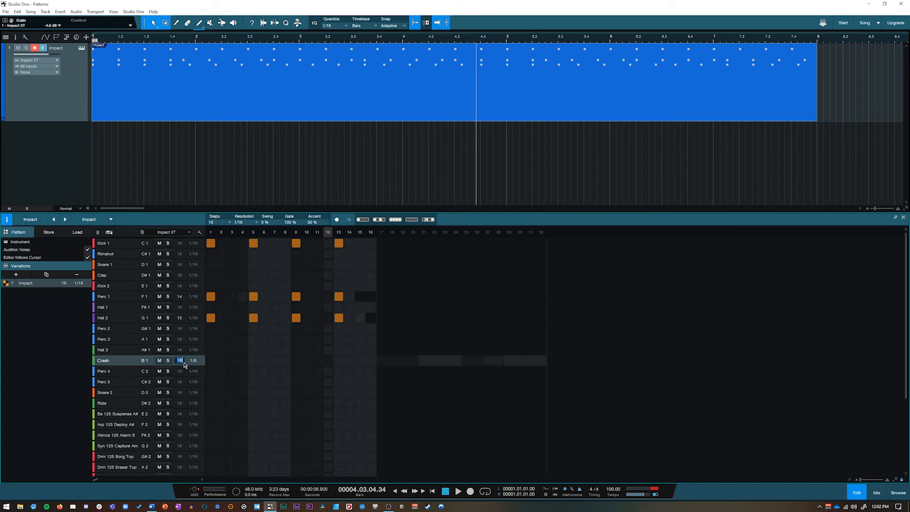
text(8)
key(Return)
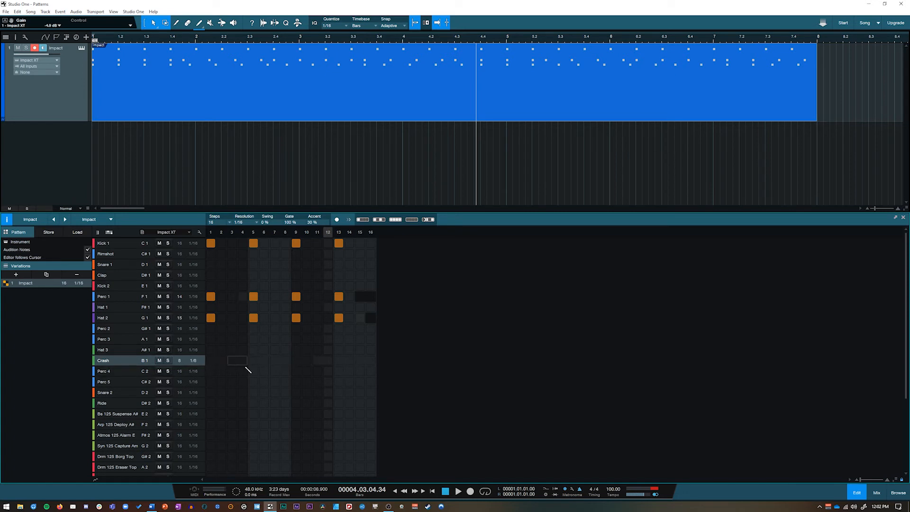
- Place Crash hits on its 1/8 steps 1, 5 and 8, and play the pattern
click(216, 361)
click(301, 361)
click(366, 362)
key(space)
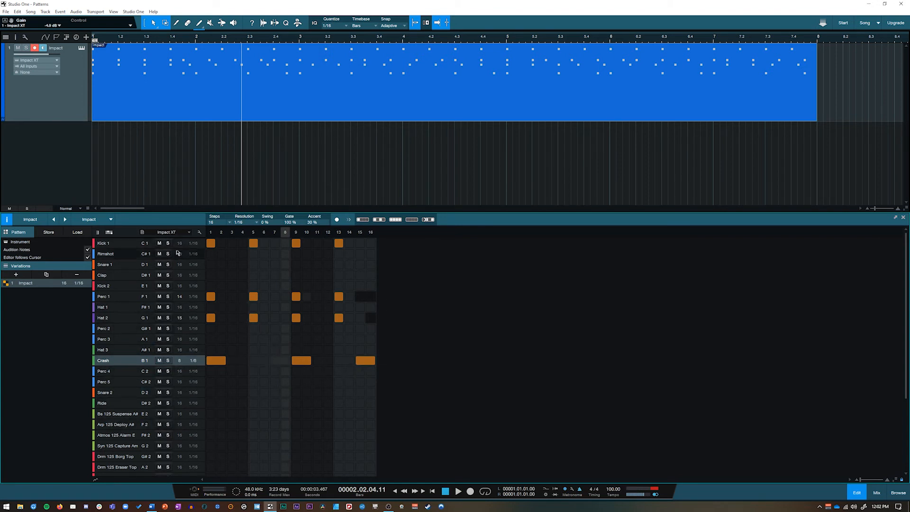
- Set the Snare 1 lane's length to 7 steps, place hits on steps 1 and 7, and play the pattern
click(124, 254)
click(126, 275)
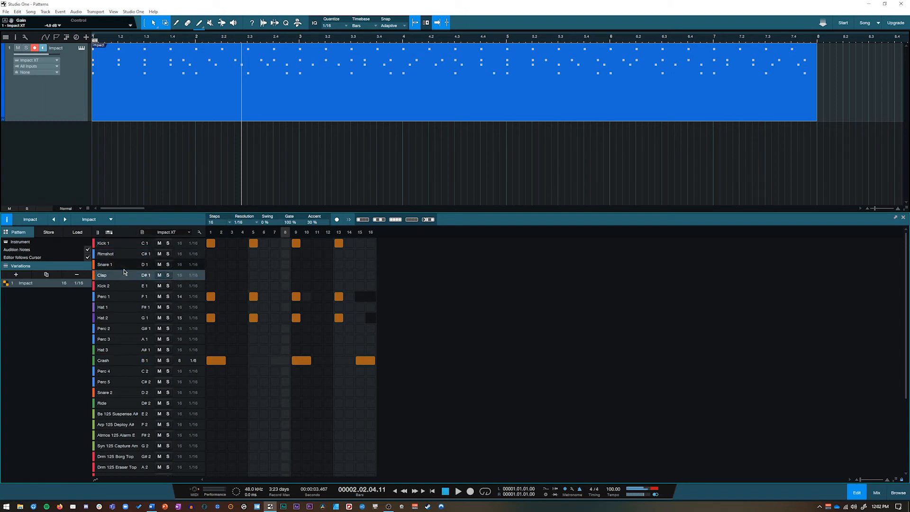
click(123, 267)
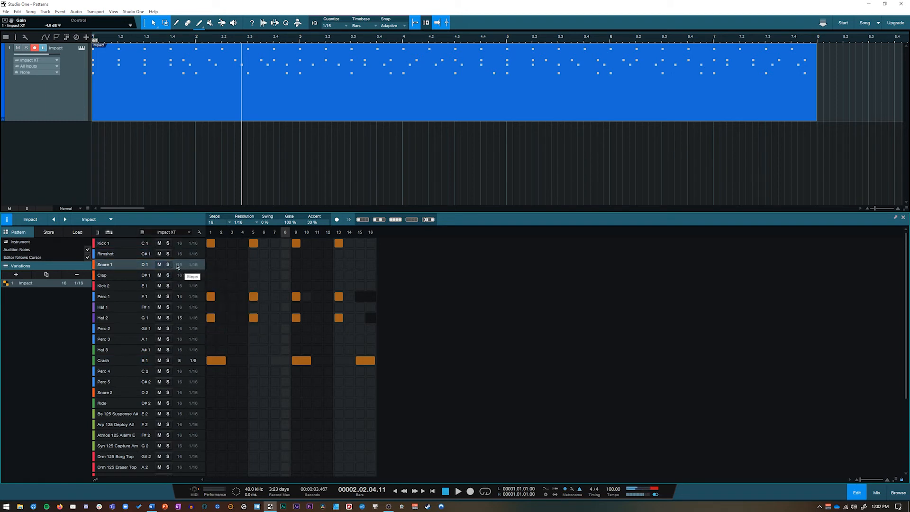
key(Return)
click(211, 265)
click(274, 264)
key(space)
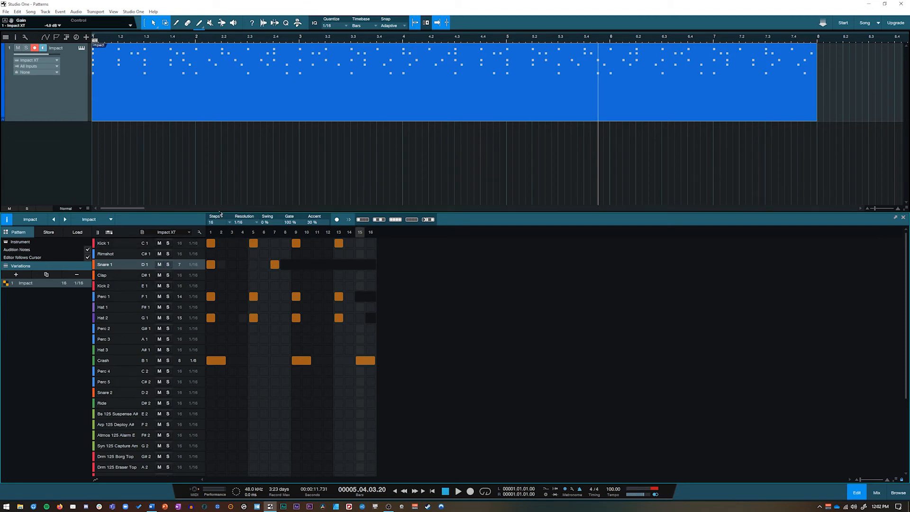
key(space)
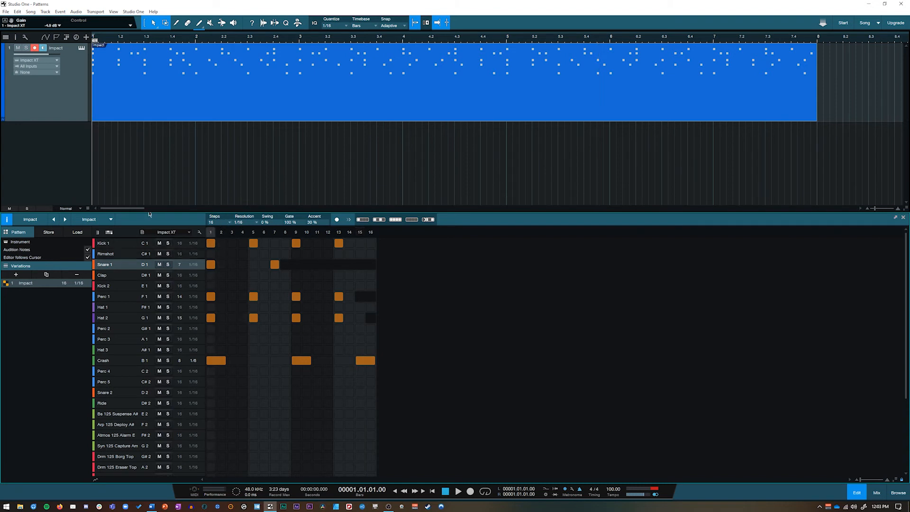
- Add an empty pattern variation, switch between it and Impact, and undo the addition
click(14, 275)
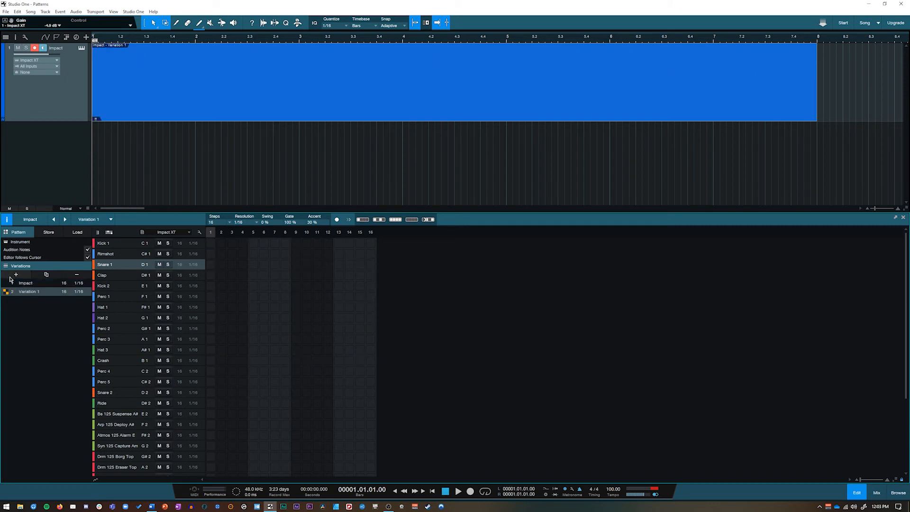
click(25, 282)
click(28, 293)
double_click(30, 294)
click(31, 309)
key(Up)
key(ctrl+z)
key(ctrl+z)
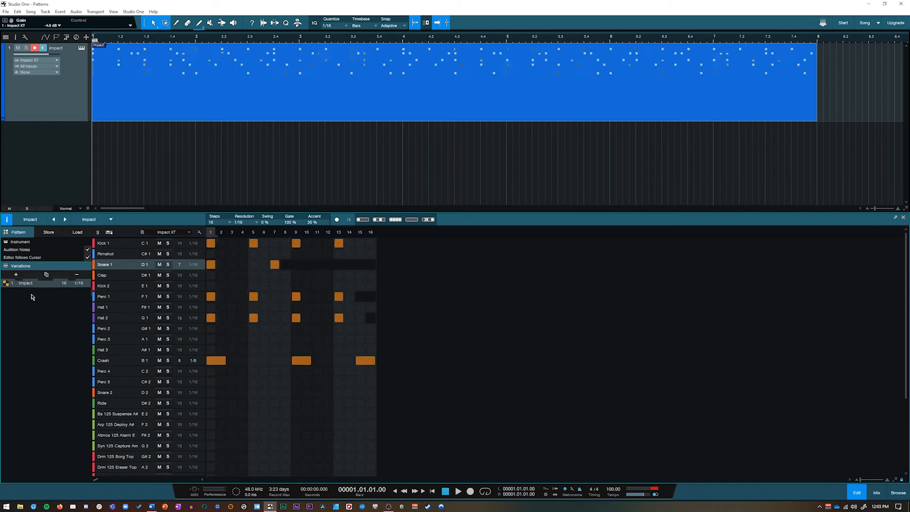
- Duplicate the Impact variation and switch the part between the original and the copy, leaving the copy active
click(46, 275)
click(40, 293)
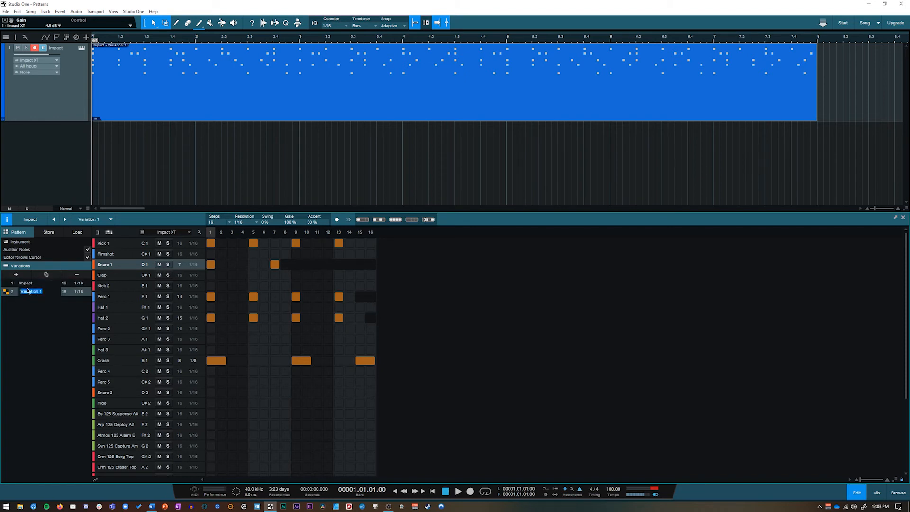
click(27, 284)
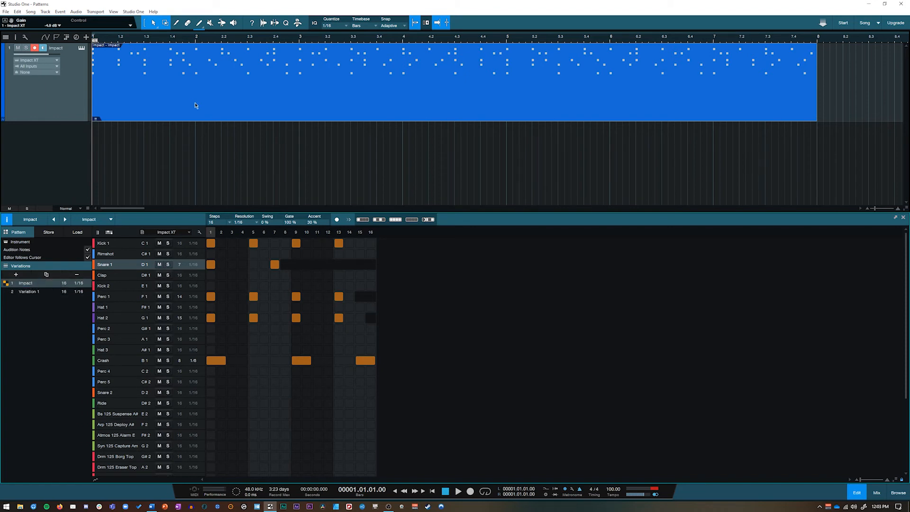
click(24, 292)
click(26, 284)
click(27, 292)
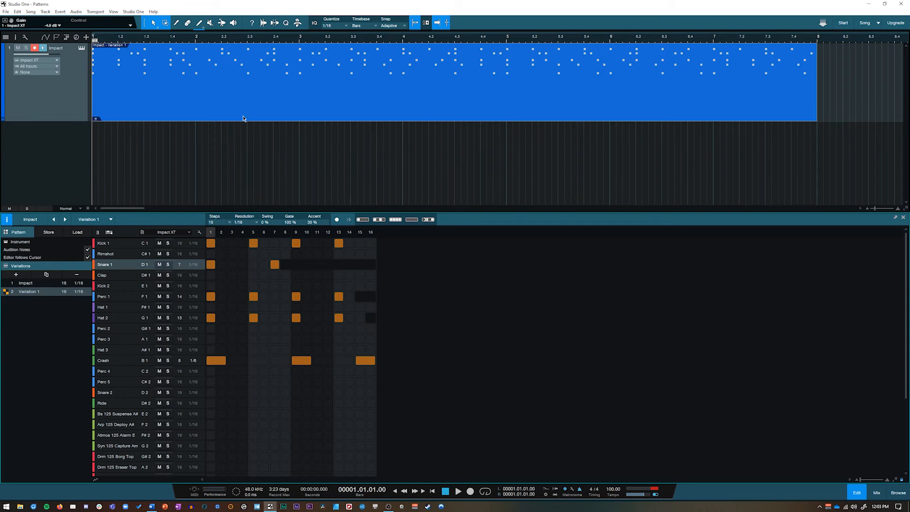
click(49, 283)
click(43, 291)
- Add a one-bar part using Variation 1 at bar 8, and assign the Impact variation to the long part before it
drag(612, 195, 835, 83)
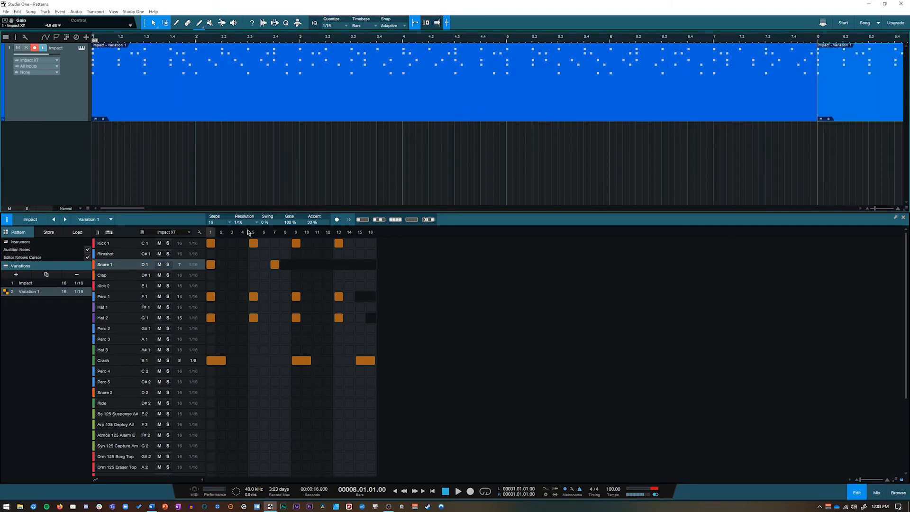
click(869, 209)
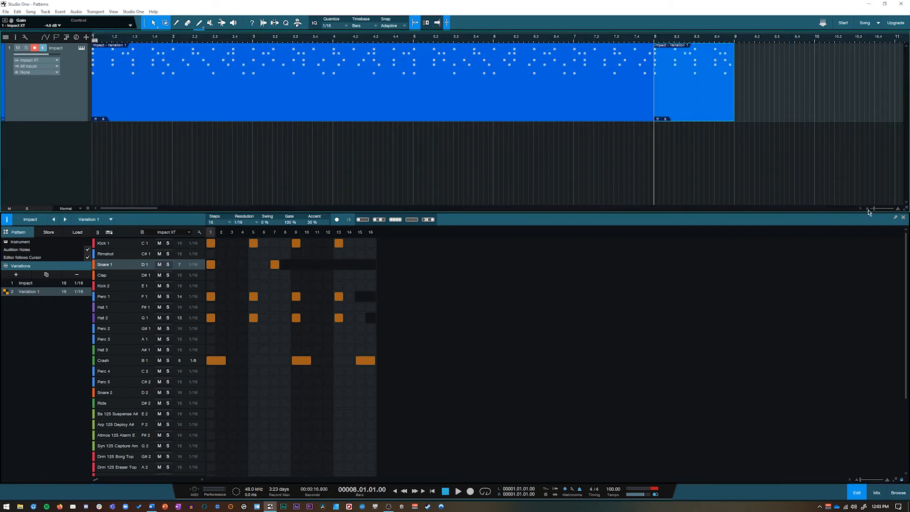
click(460, 118)
click(39, 284)
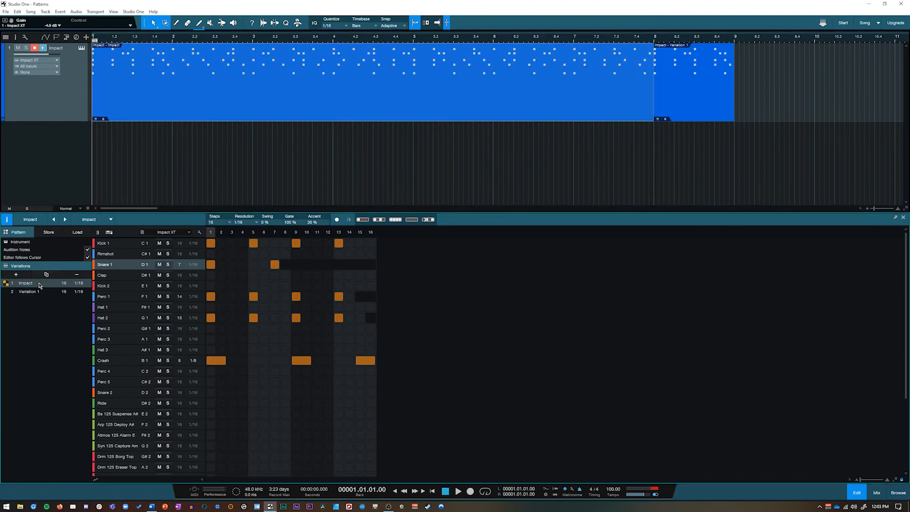
- In the bar 8 part's variation, add Perc 3 hits on steps 3 and 13, Hat 3 on 5 and 12, and Kick 2 on 6 and 12
click(703, 109)
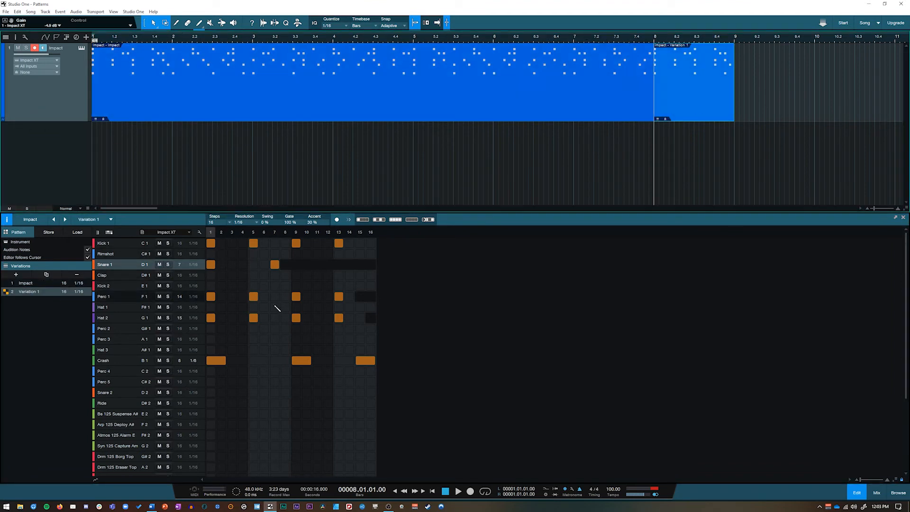
click(232, 339)
click(338, 339)
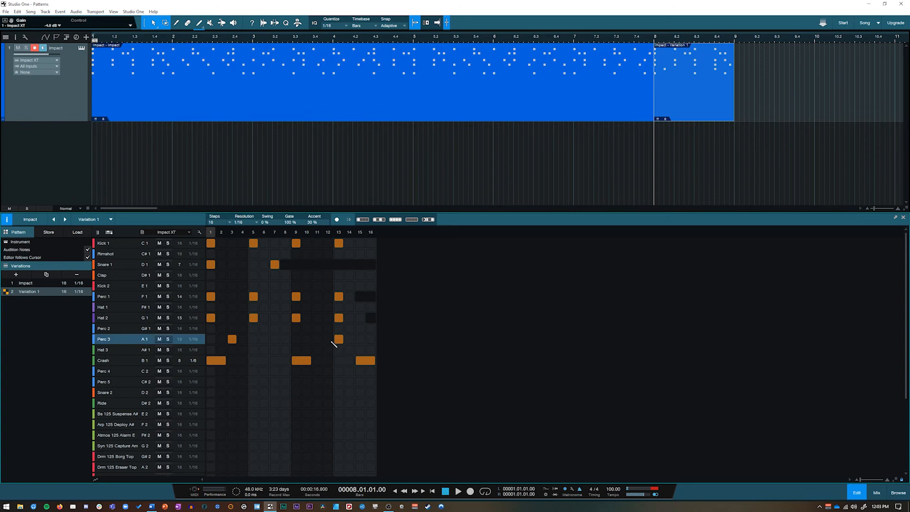
click(253, 350)
click(327, 350)
click(329, 286)
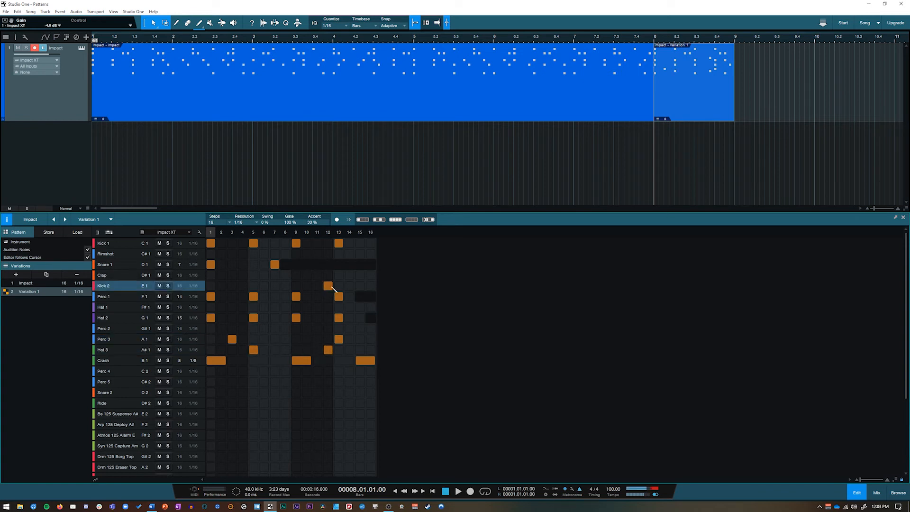
- Play the arrangement from bar 6.3 through the switch to the bar 8 variation
key(comma)
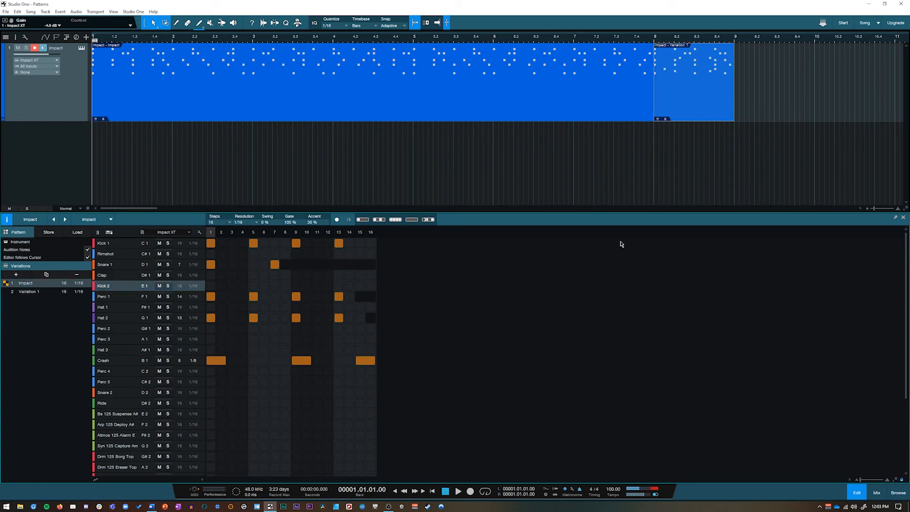
click(534, 39)
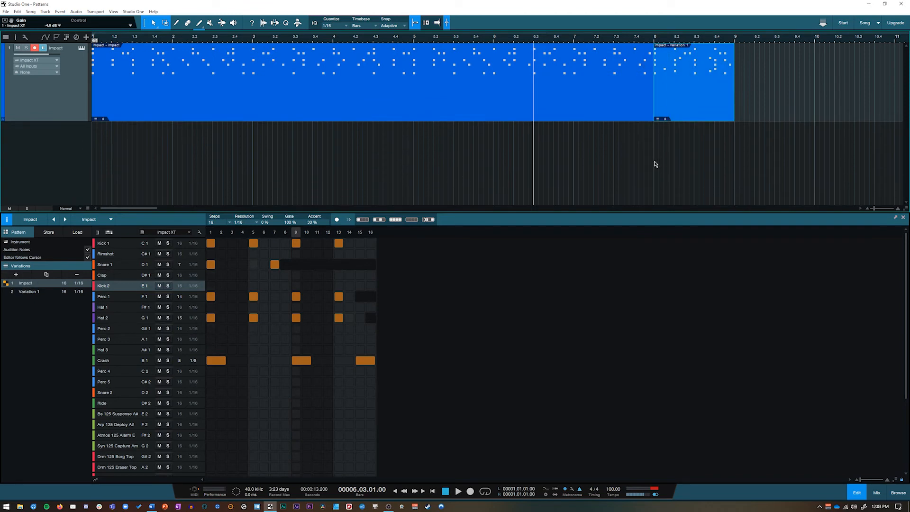
key(space)
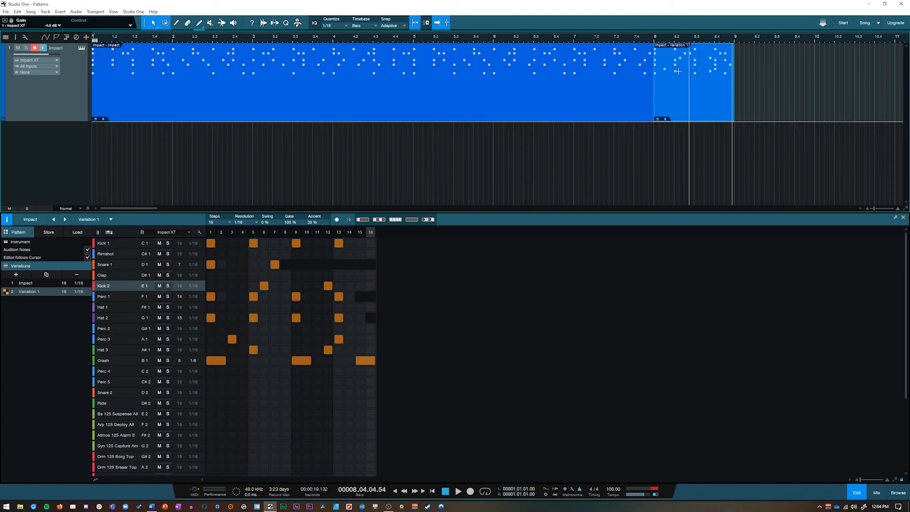
- Assign Variation 1 to the long part and delete the one-bar part at bar 8
click(562, 113)
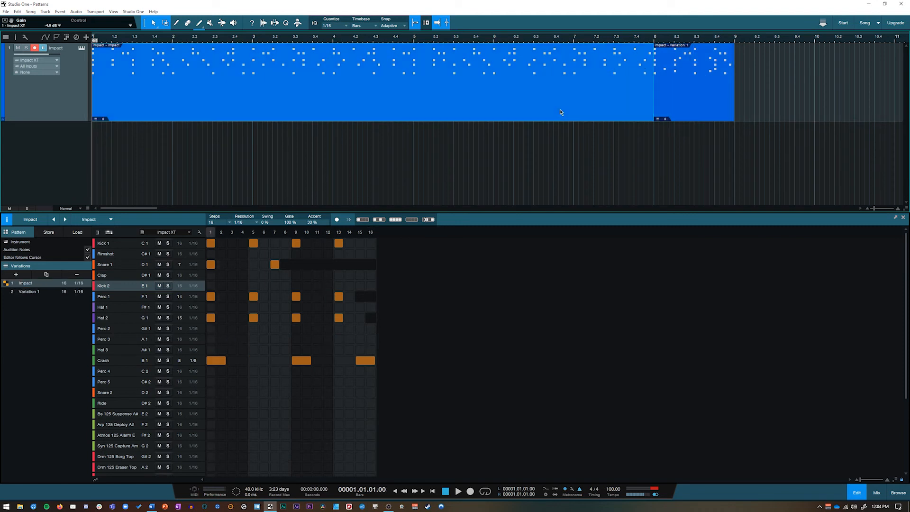
click(28, 292)
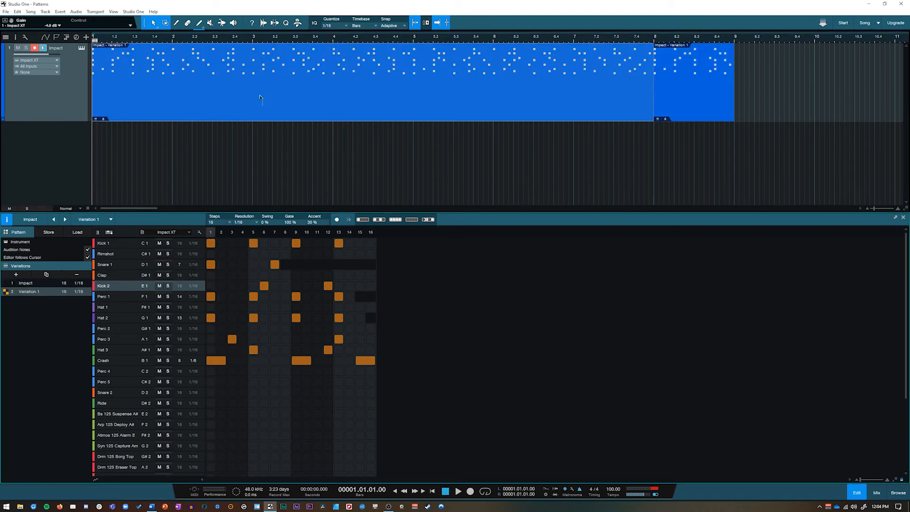
click(696, 106)
click(19, 284)
click(25, 292)
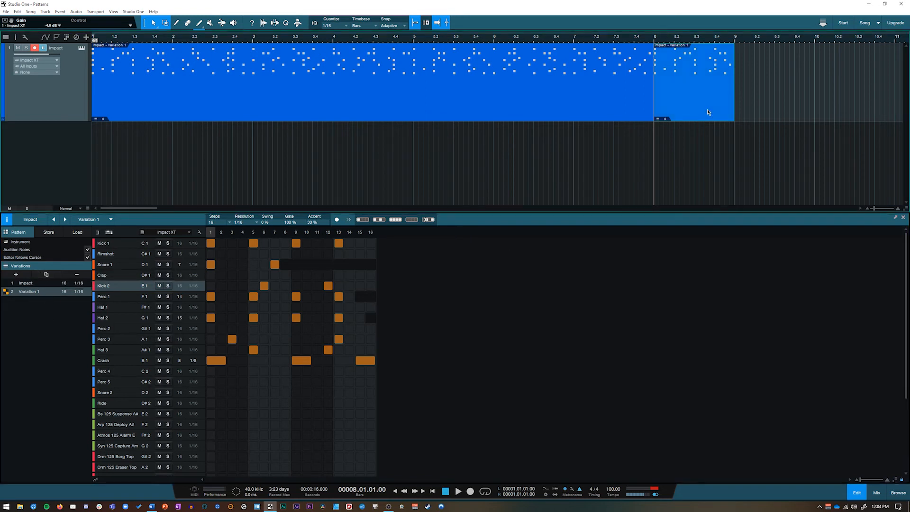
key(Delete)
key(comma)
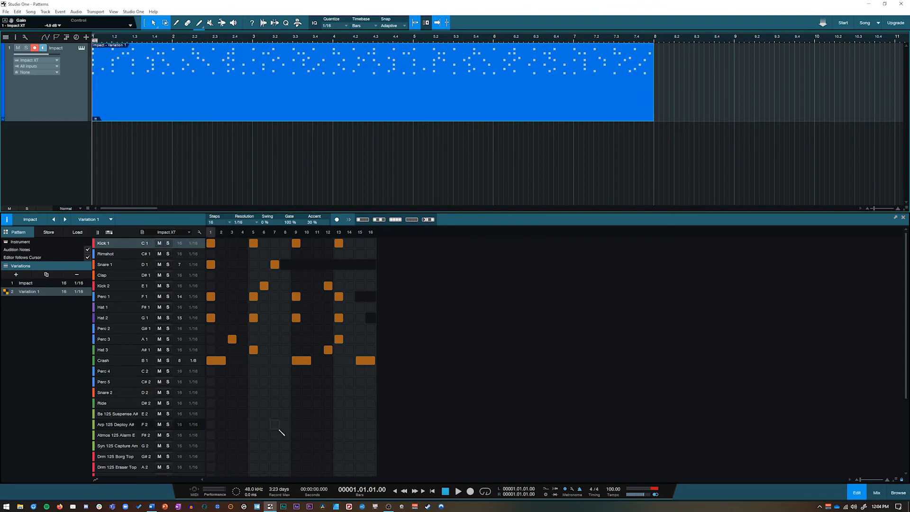
- Remove all Crash, Hat 3 and Perc 3 hits from Variation 1
drag(211, 360, 346, 357)
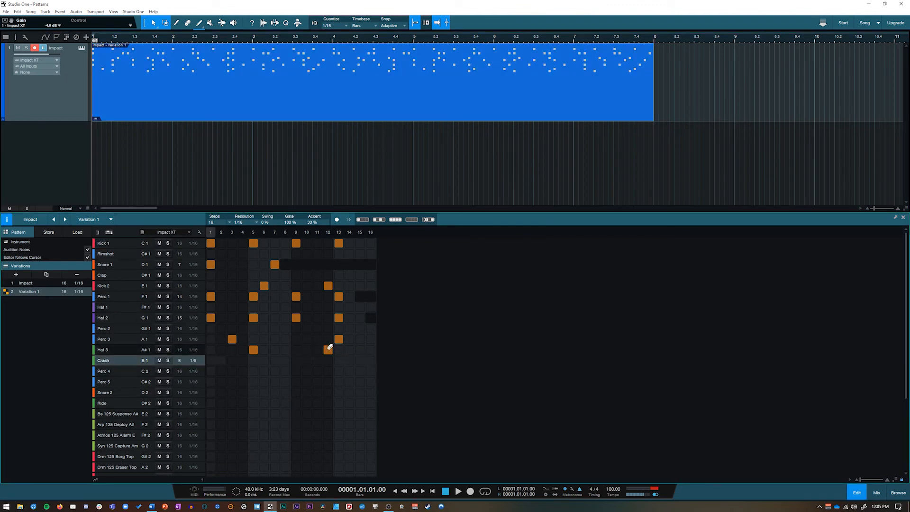
click(328, 350)
click(254, 350)
click(232, 339)
click(338, 339)
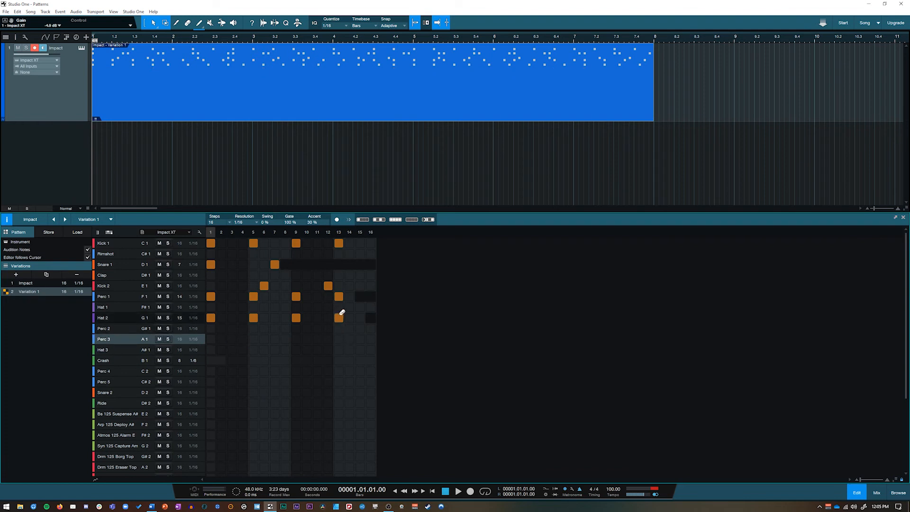
- Remove all Hat 2, Perc 1, Kick 2 and Snare 1 hits, keeping only the Kick 1 hits
click(339, 318)
click(296, 317)
click(254, 318)
click(210, 318)
click(211, 296)
click(253, 296)
click(328, 286)
click(264, 286)
click(211, 265)
click(275, 265)
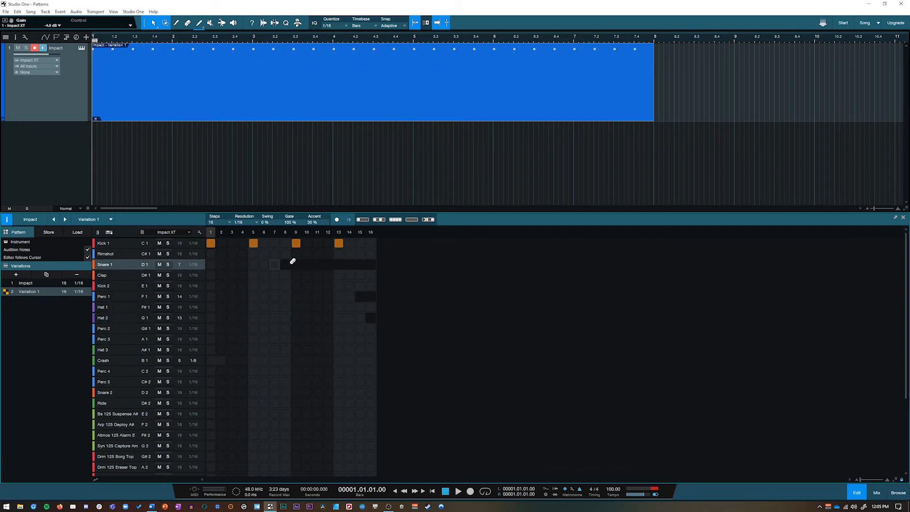
- Fill all 16 steps of the Kick 1 lane with hits and play the pattern from the song start
click(211, 243)
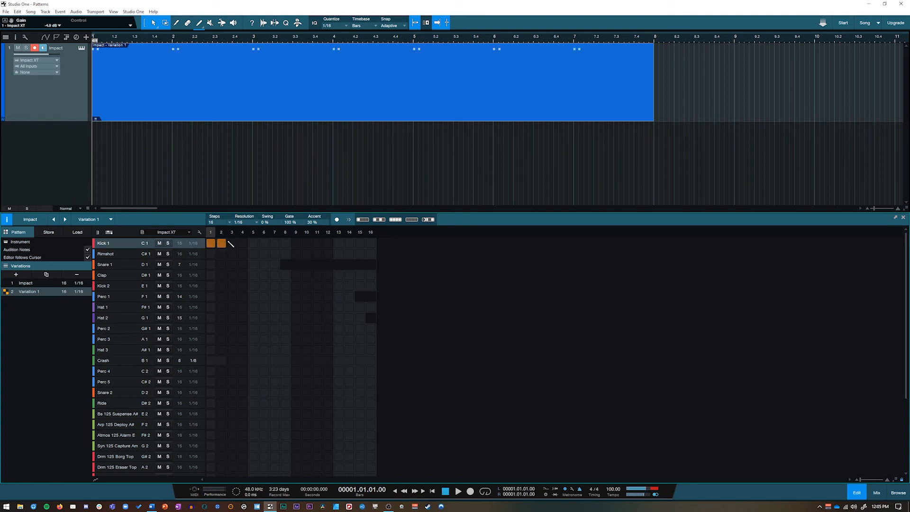
drag(227, 244, 323, 252)
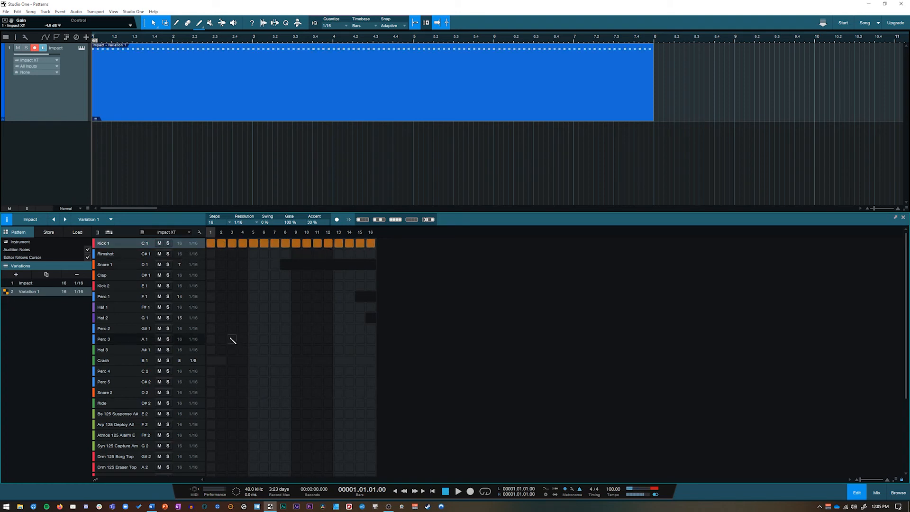
key(space)
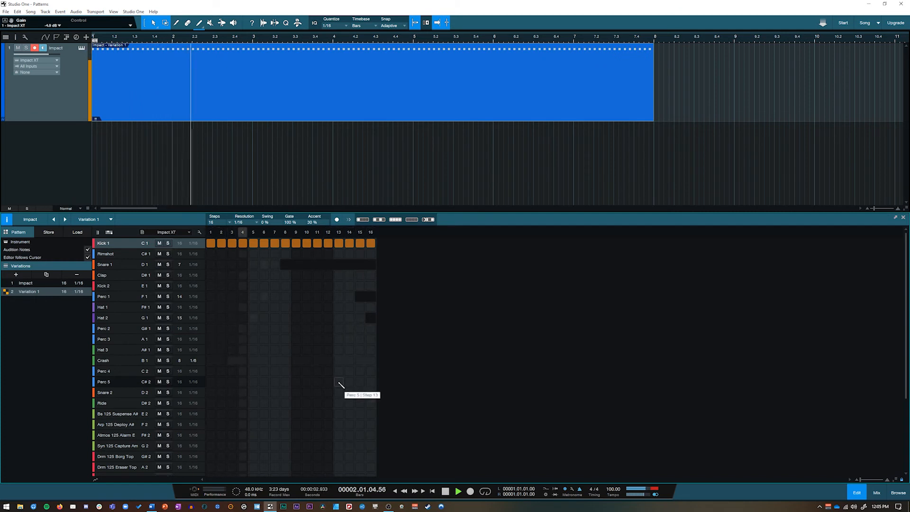
key(space)
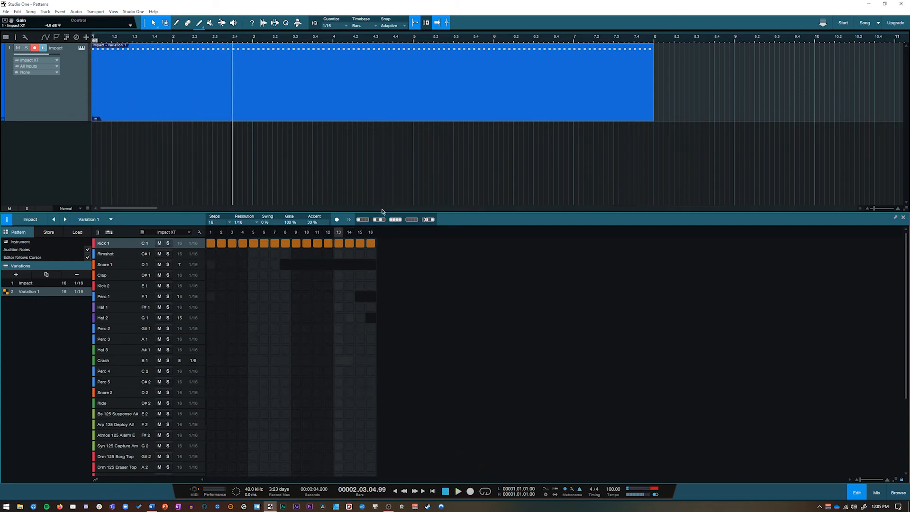
key(comma)
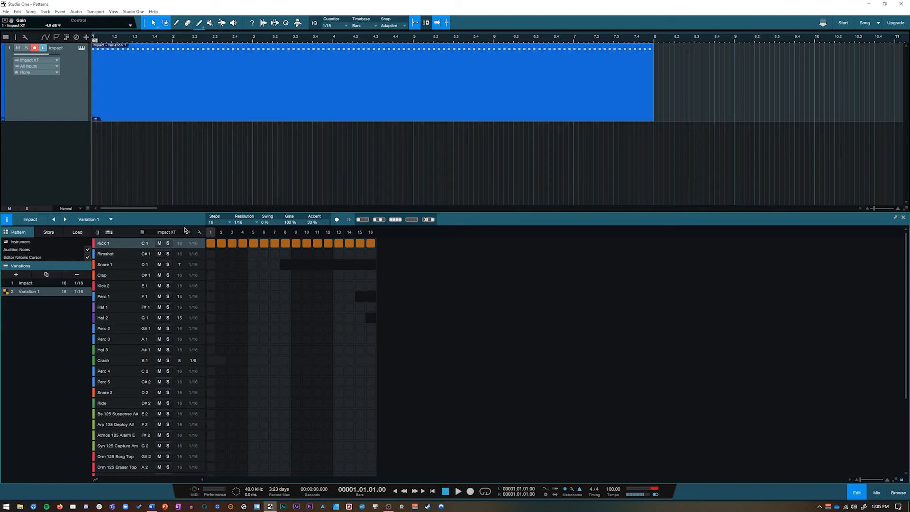
- Show and enlarge the step parameter lane, draw a Kick 1 velocity curve varying from about 50 to 83, and audition it
click(96, 481)
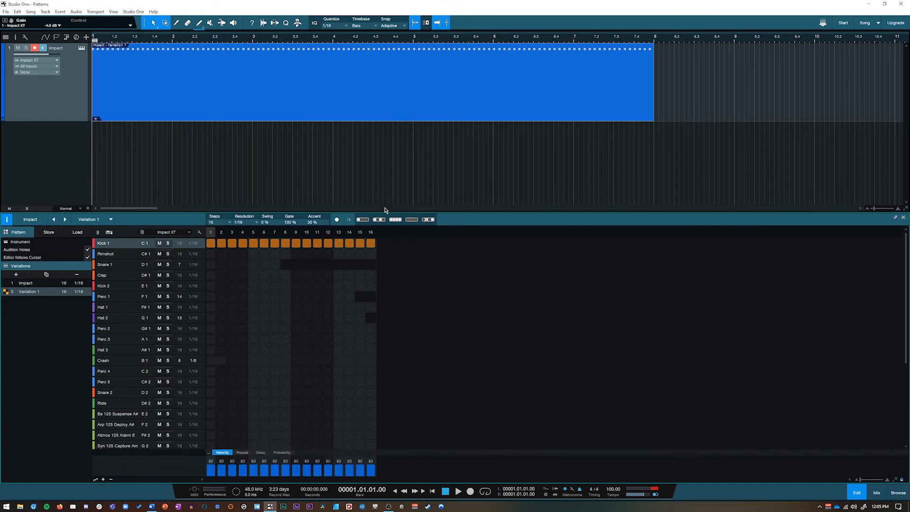
drag(385, 210, 385, 193)
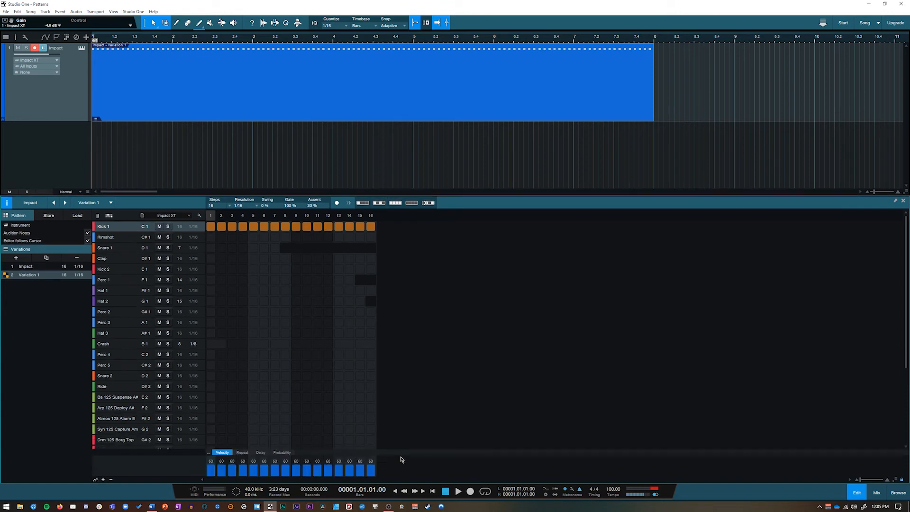
drag(399, 449, 401, 375)
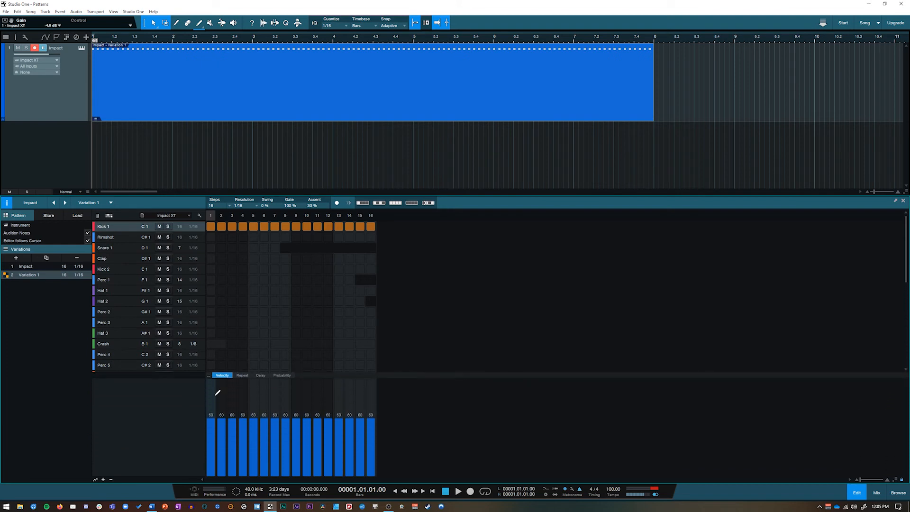
mouse_move(229, 400)
mouse_down()
mouse_move(275, 422)
mouse_move(330, 397)
mouse_up()
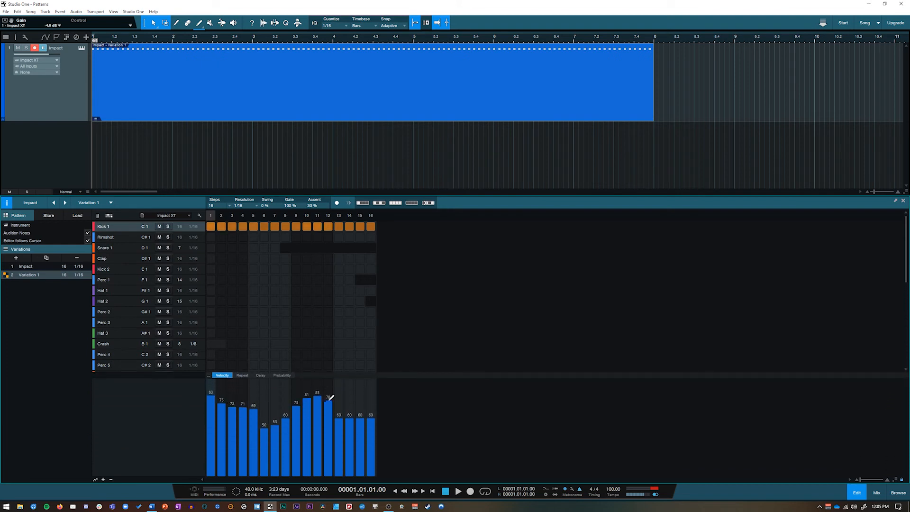
key(space)
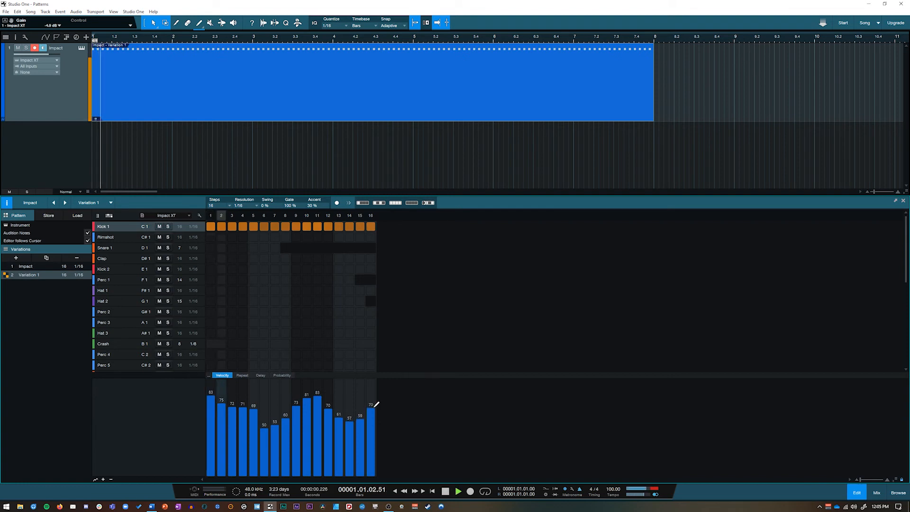
key(space)
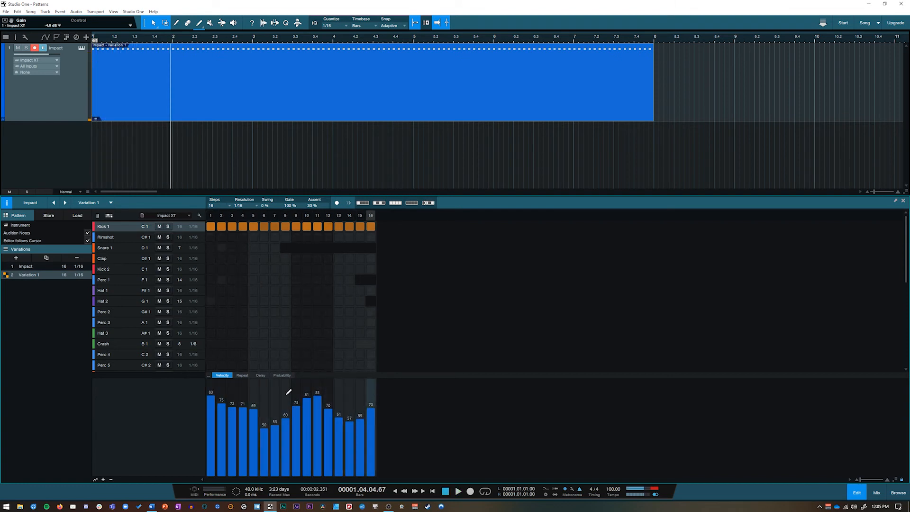
- Display the Repeat parameter and add Hat 1 hits on steps 1, 5, 9 and 13
click(242, 376)
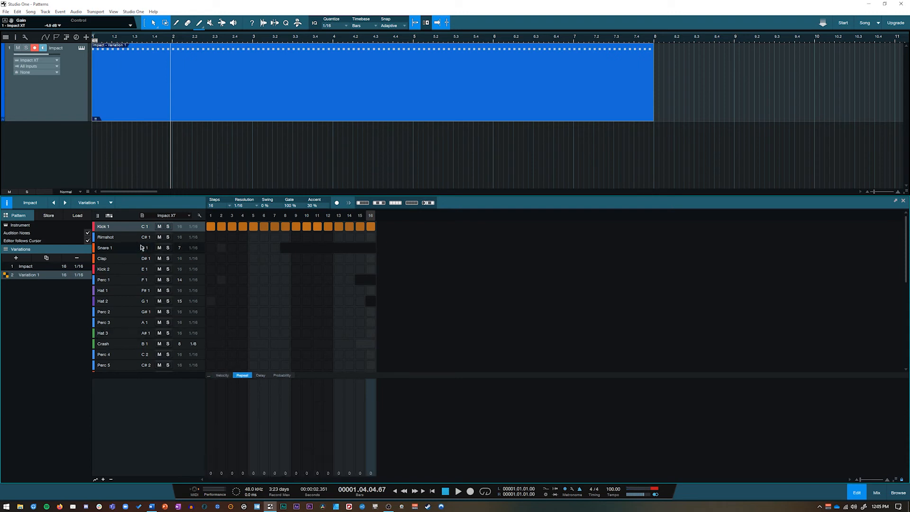
click(118, 291)
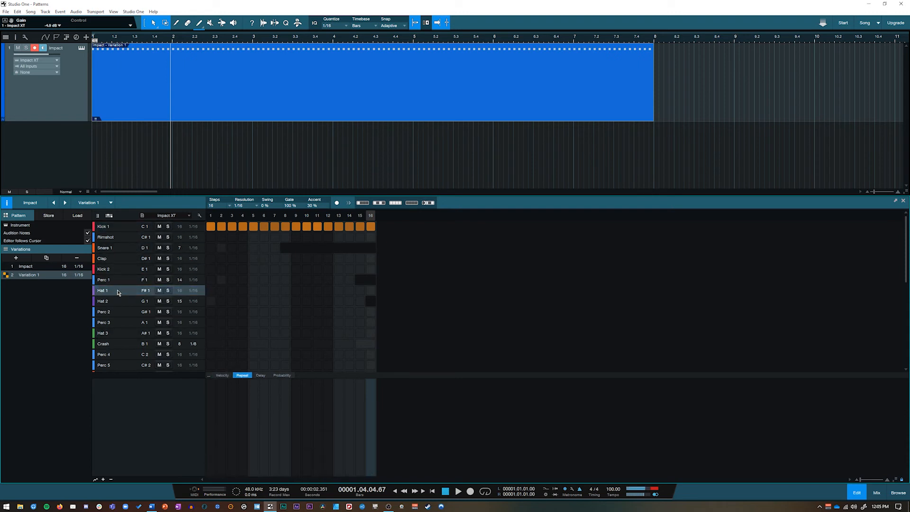
key(space)
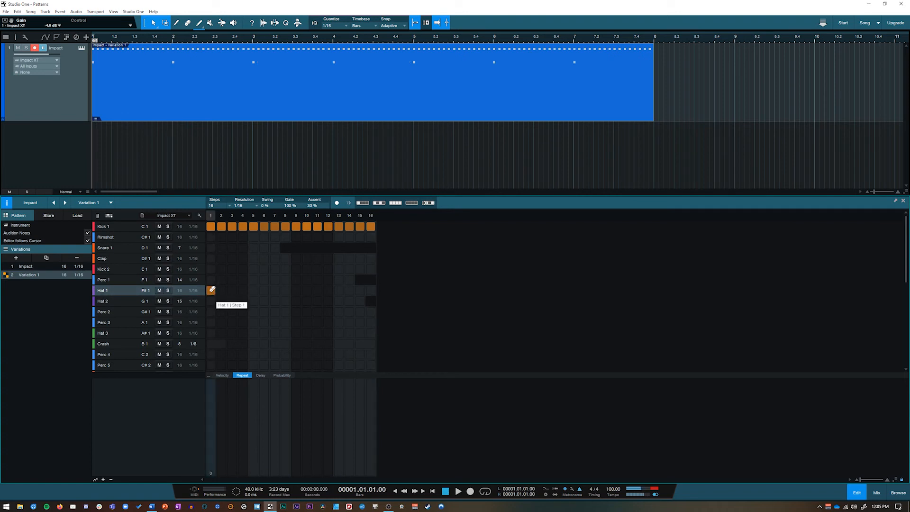
key(space)
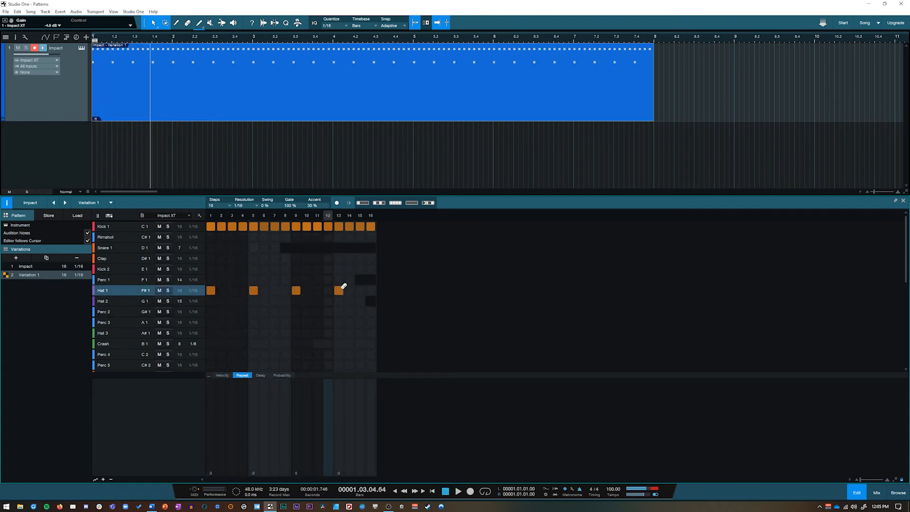
- Set the Hat 1 repeats to 3 on step 9 and 2 on step 13, and audition the pattern
key(space)
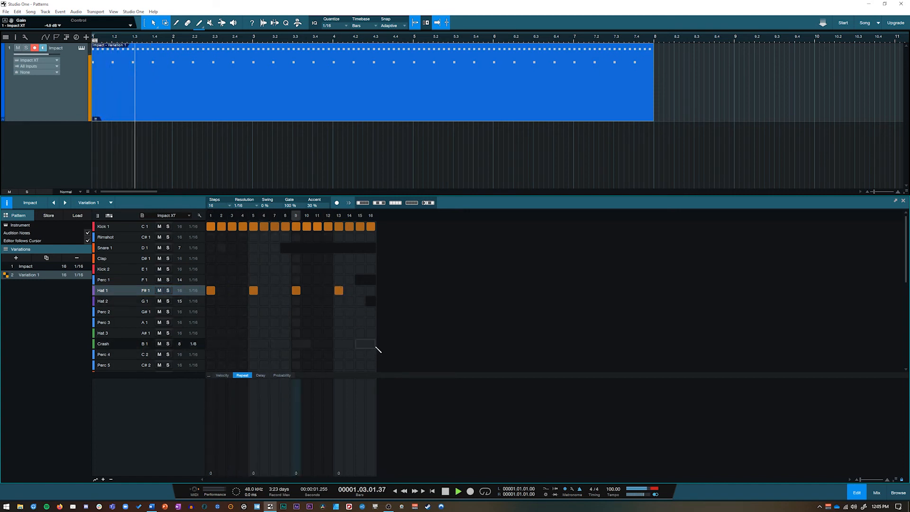
key(space)
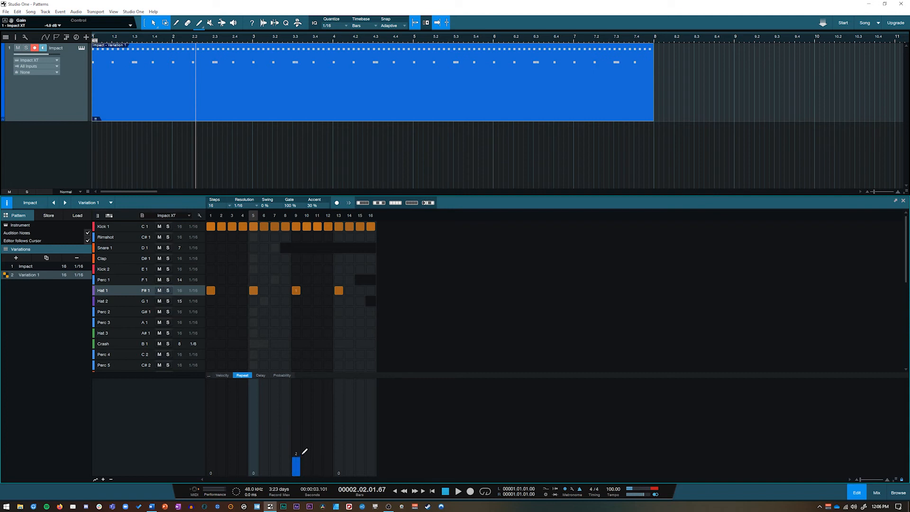
key(space)
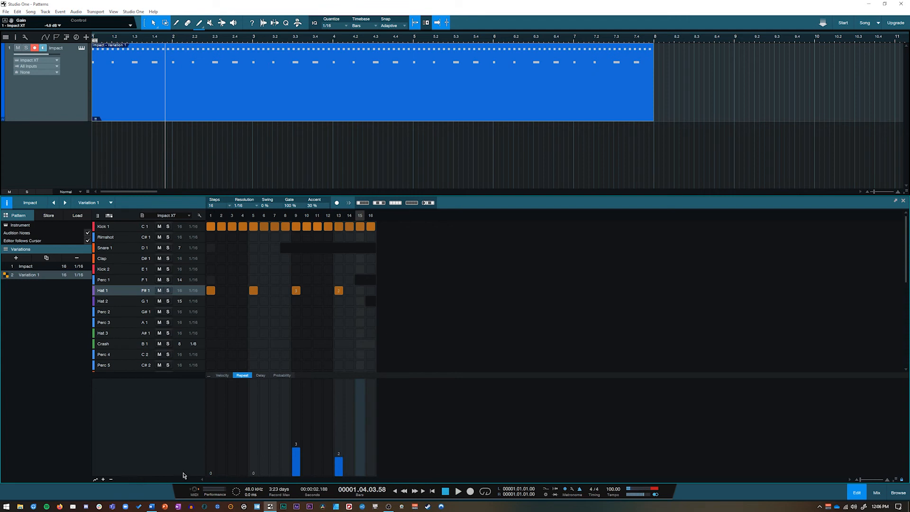
key(space)
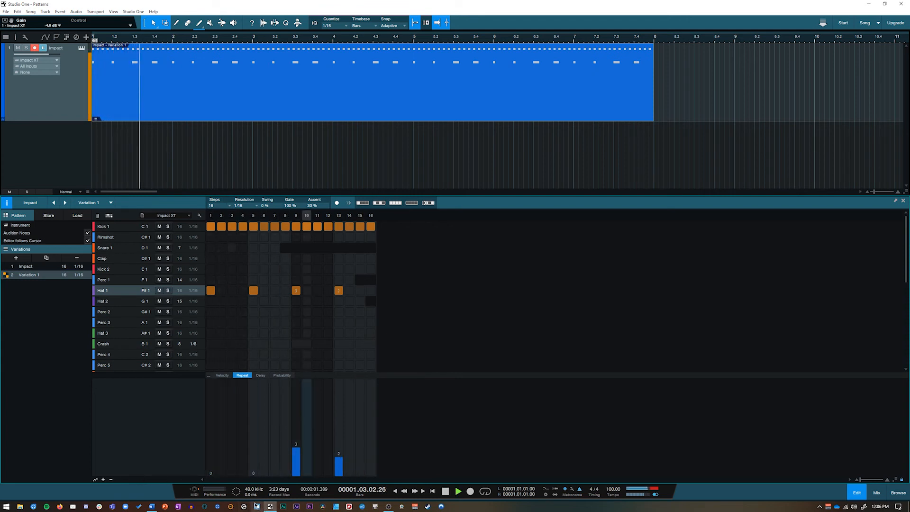
key(space)
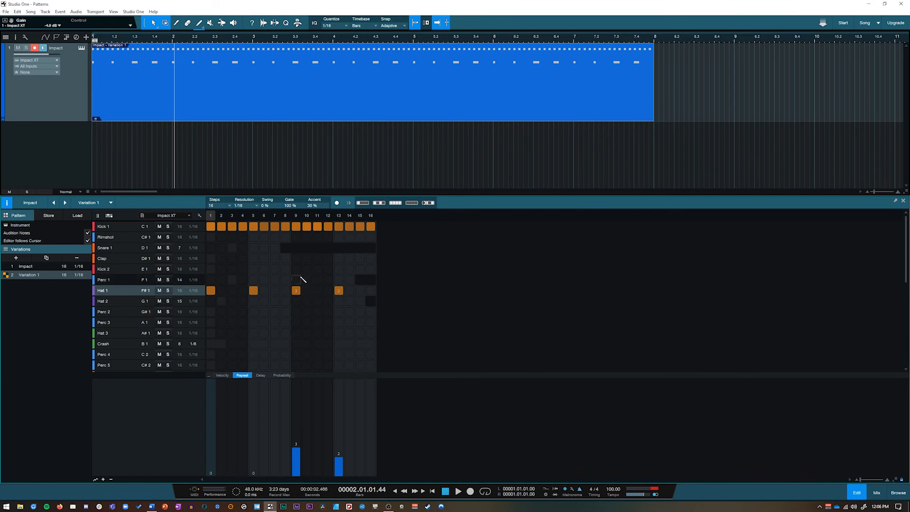
- Display the Probability parameter, lower it to 0 % on all Kick 1 steps, and play the pattern from the start
click(283, 376)
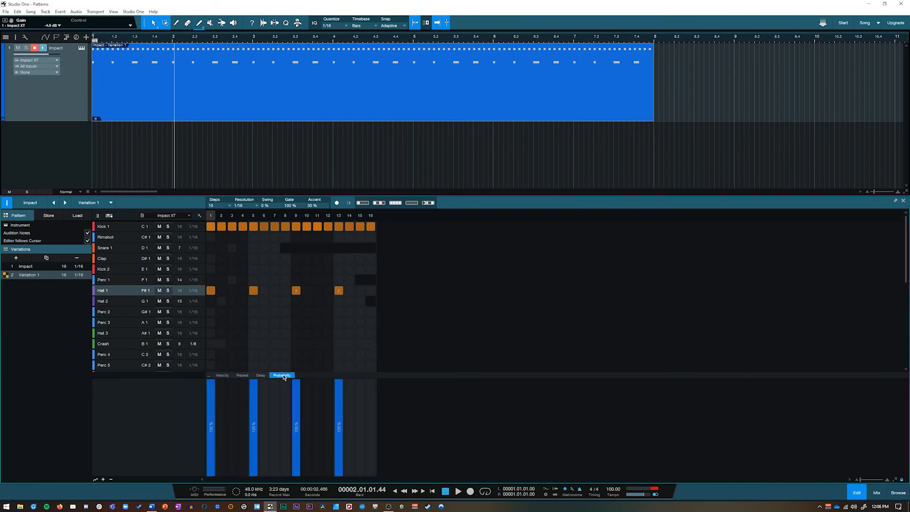
click(106, 227)
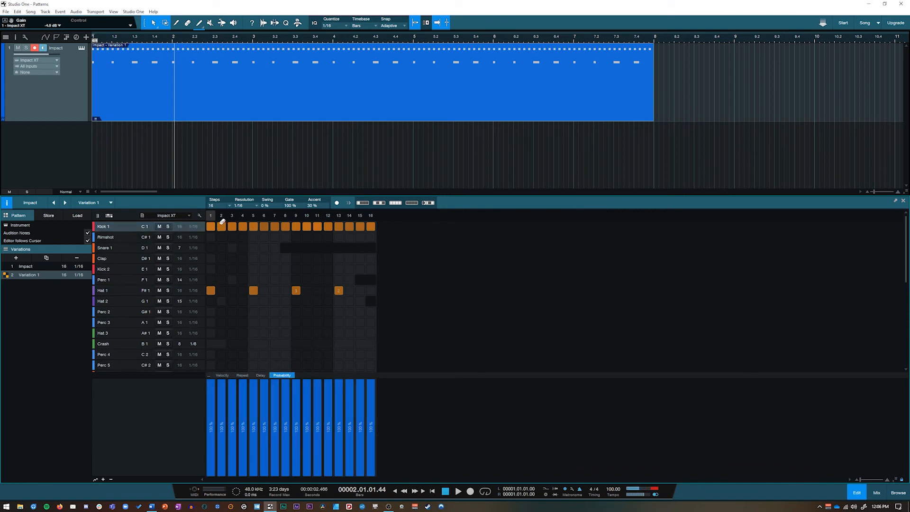
click(129, 289)
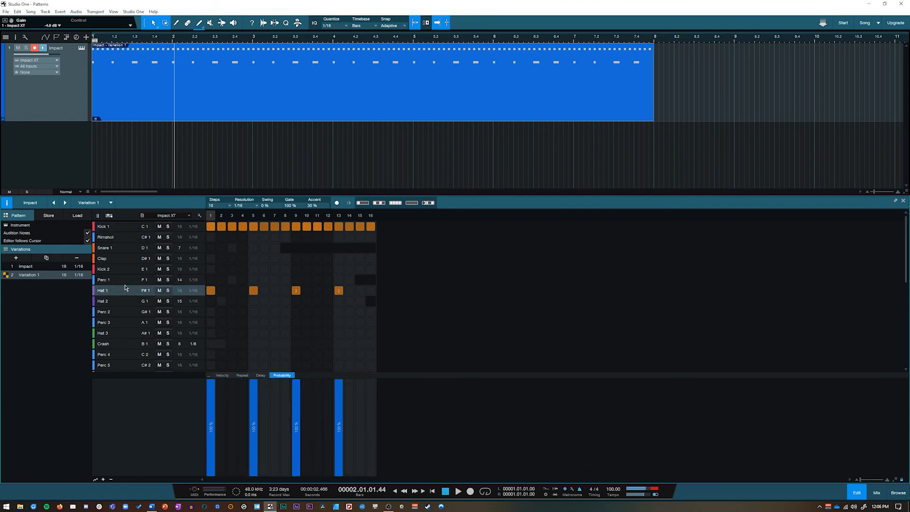
click(133, 229)
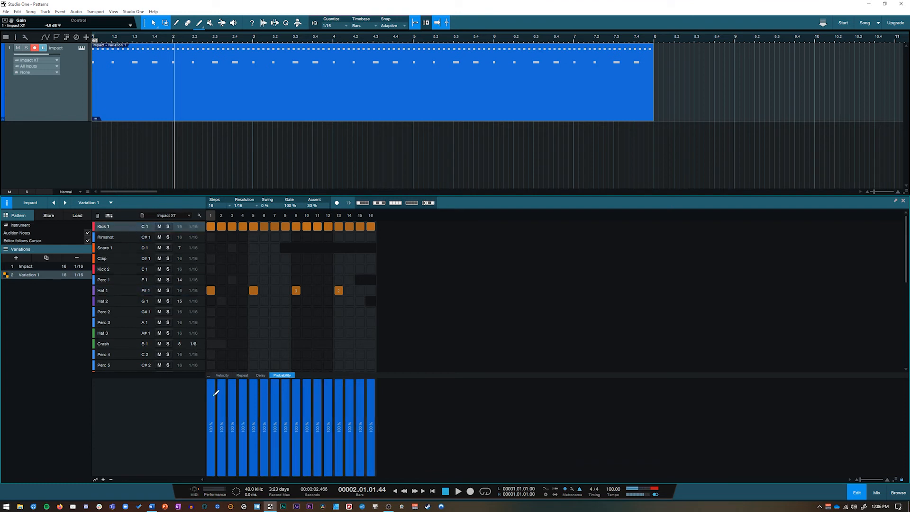
drag(213, 470, 374, 474)
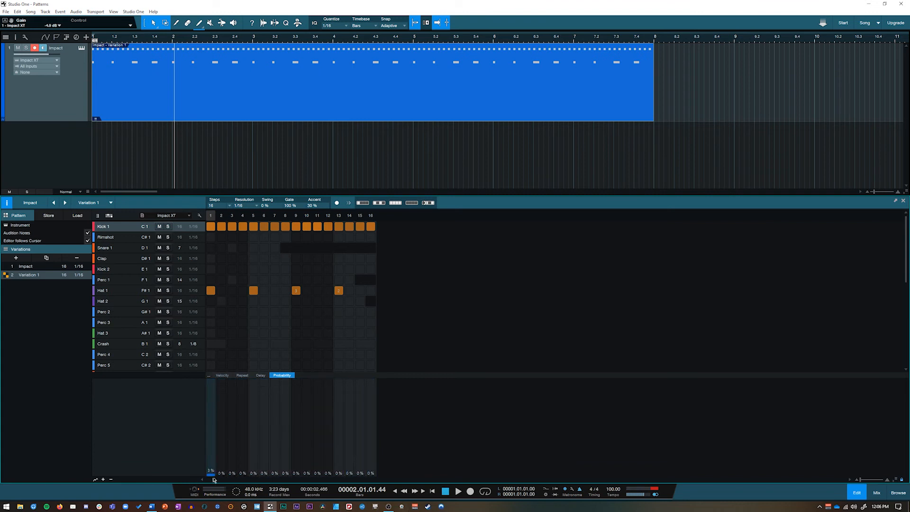
key(comma)
key(space)
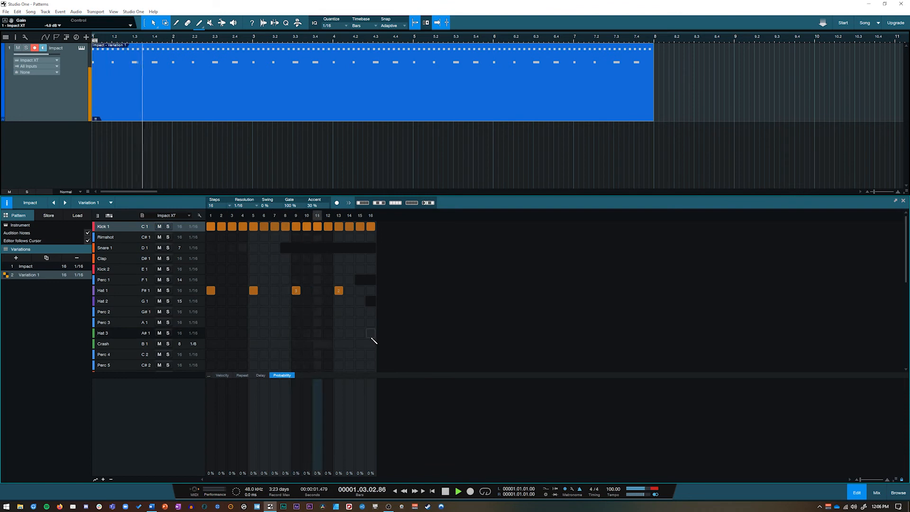
- Raise the probability of all Kick 1 steps to about 50 % and audition the pattern
drag(209, 423, 387, 423)
key(space)
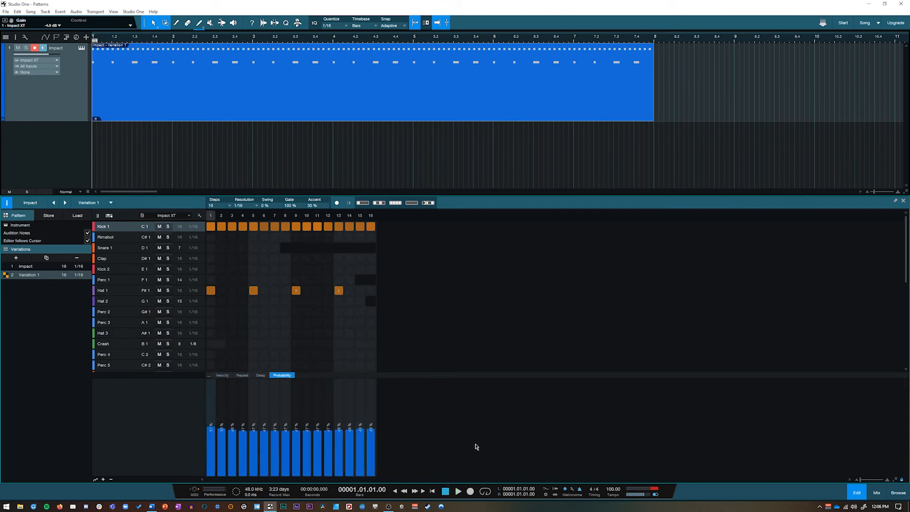
key(space)
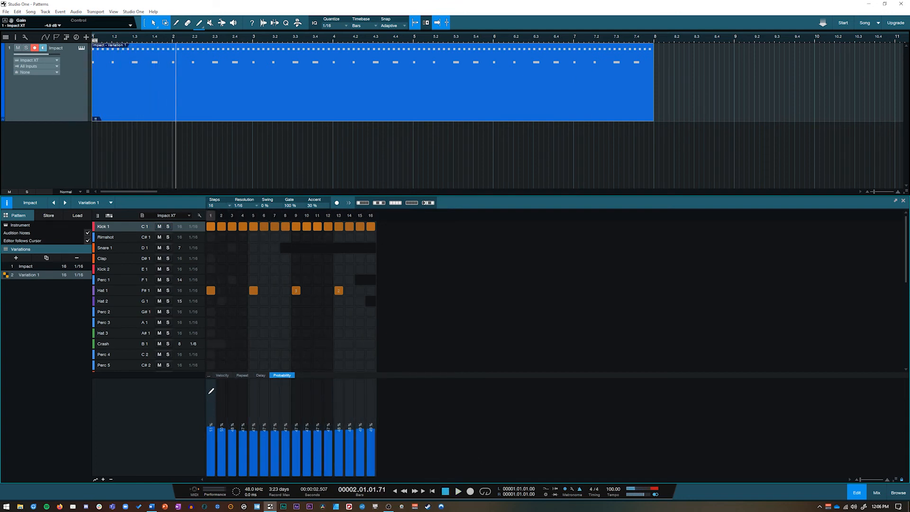
- Raise the probability of all Kick 1 steps to about 75 % and audition the pattern
drag(224, 396, 380, 399)
key(space)
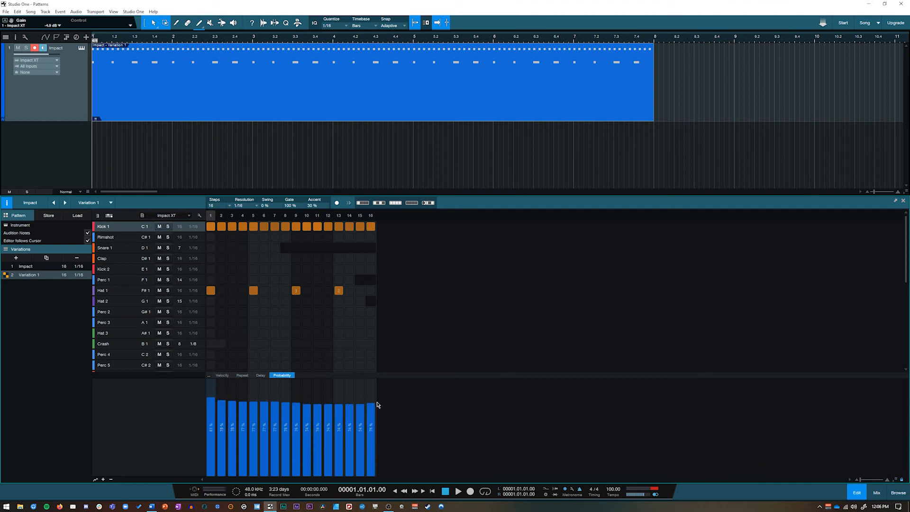
key(space)
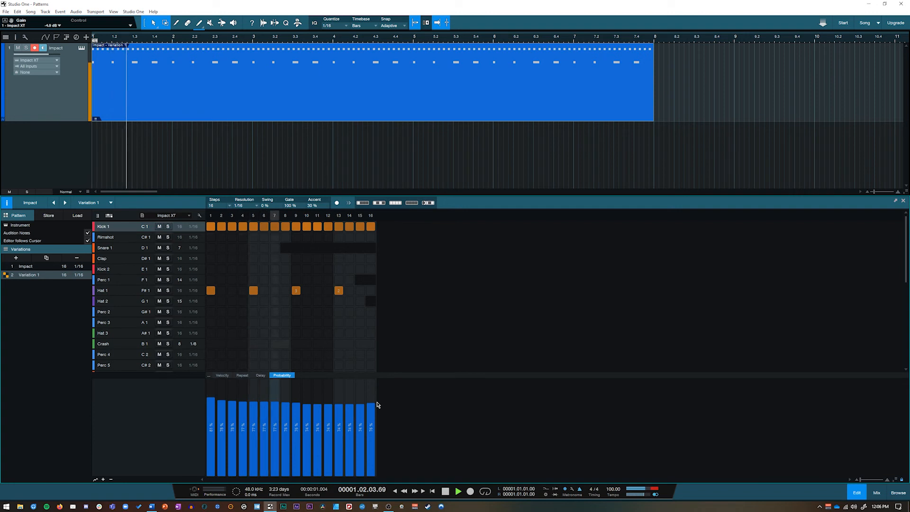
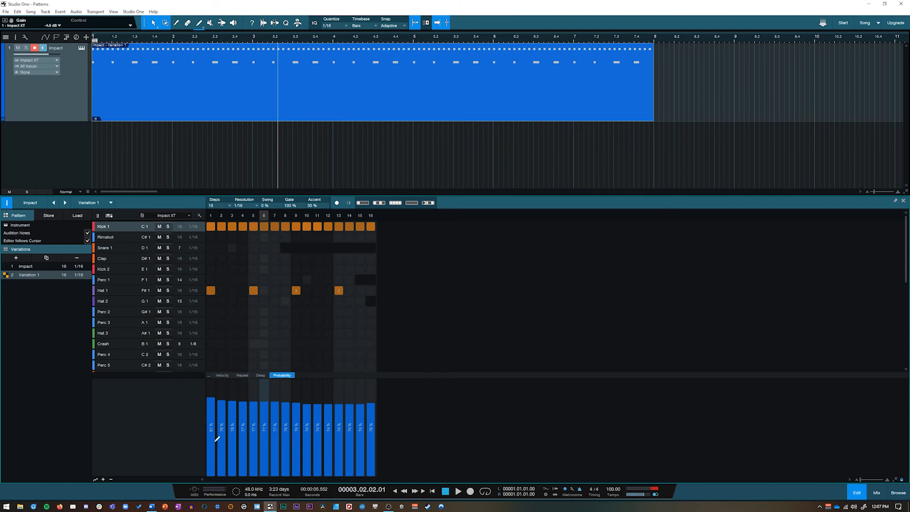
- Lower the probability of all Kick 1 steps to about 50 % and play the pattern from the start
drag(213, 422, 372, 423)
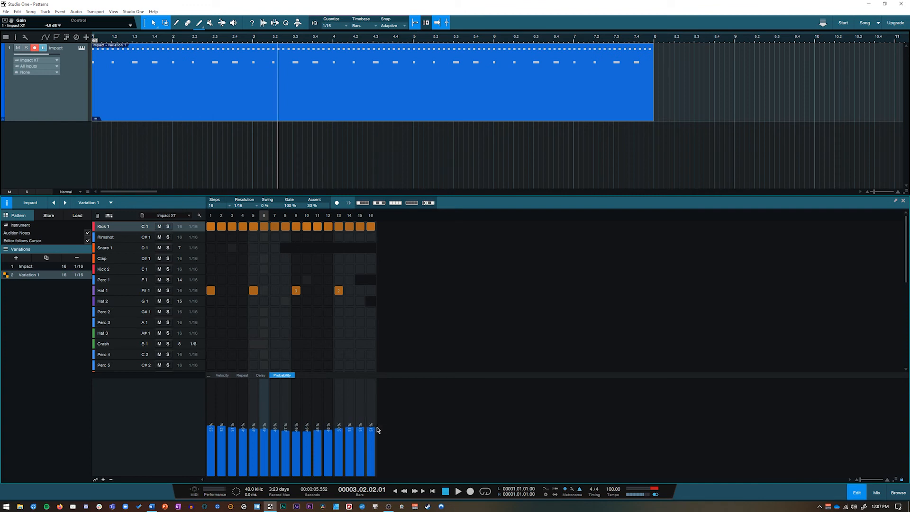
key(comma)
key(space)
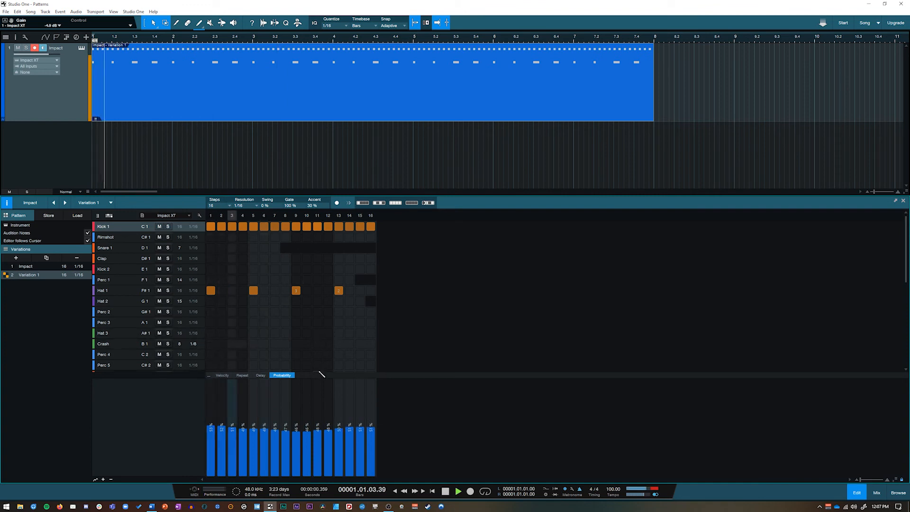
key(space)
- Fill every available step of the Rimshot, Snare 1, Clap, Kick 2, Perc 1, Hat 1, Hat 2 and Perc 2 lanes
drag(214, 240, 371, 237)
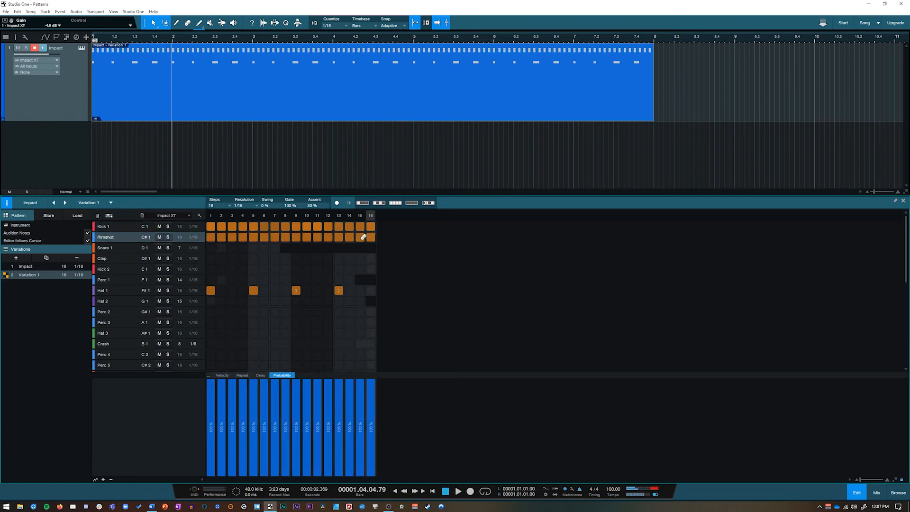
mouse_move(211, 247)
mouse_down()
mouse_move(275, 248)
mouse_move(235, 261)
mouse_move(372, 259)
mouse_up()
drag(210, 269, 370, 269)
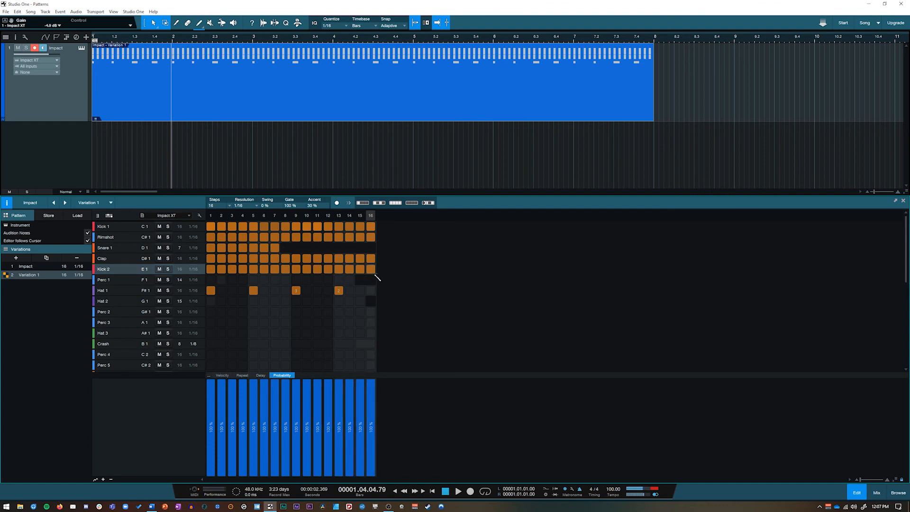
drag(211, 280, 349, 286)
drag(221, 291, 371, 292)
drag(211, 302, 360, 302)
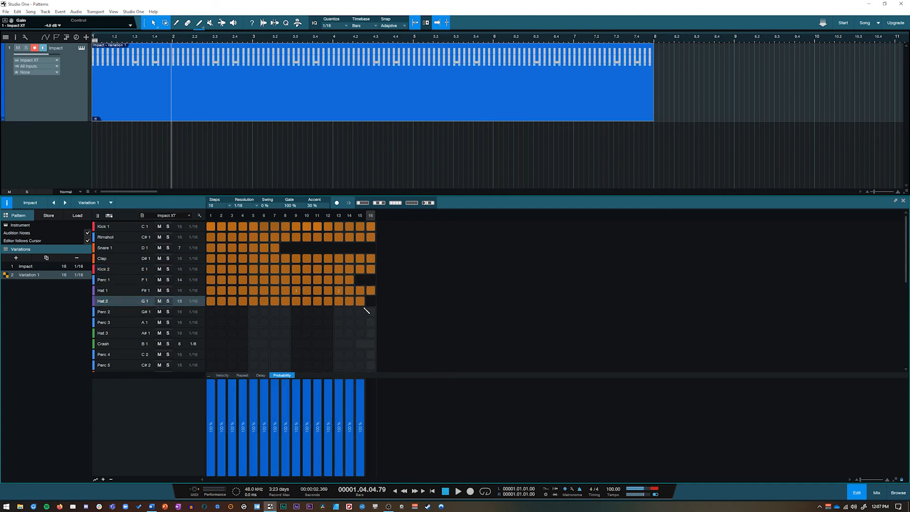
drag(214, 313, 371, 312)
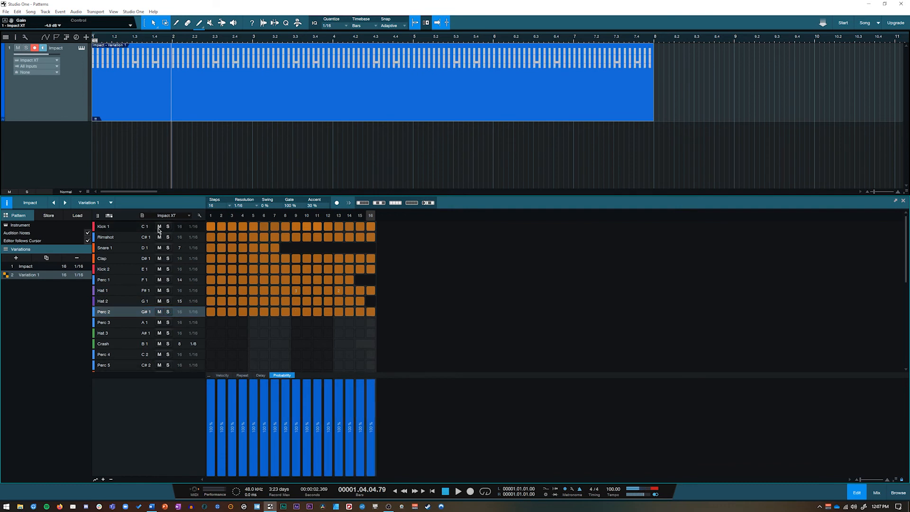
- Raise the probability of the Kick 1 steps to about 100 % and audition the filled pattern
click(128, 227)
drag(214, 377, 424, 368)
key(space)
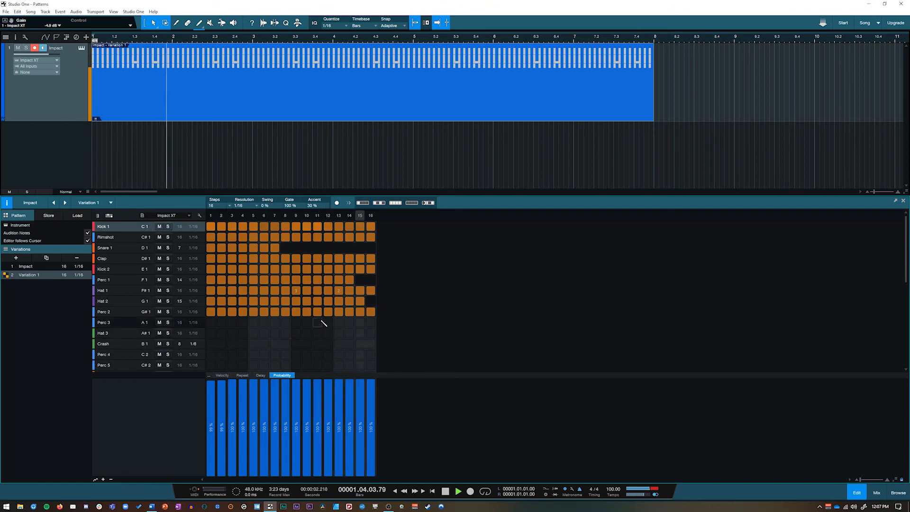
key(space)
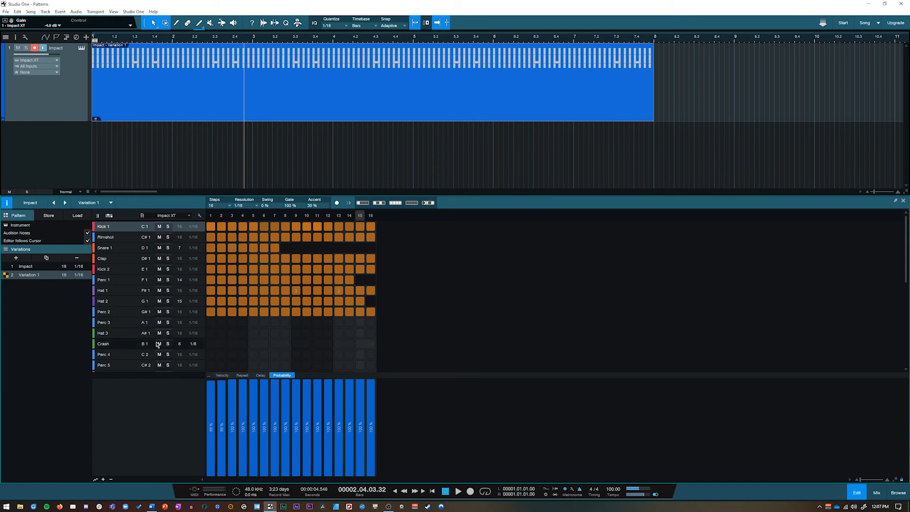
- Lower the step probabilities to between about 50 and 63 % on Kick 1, about 20 % on Rimshot and about 25 % on Snare 1
mouse_move(215, 450)
mouse_down()
mouse_move(249, 443)
mouse_move(238, 414)
mouse_move(351, 421)
mouse_move(358, 411)
mouse_up()
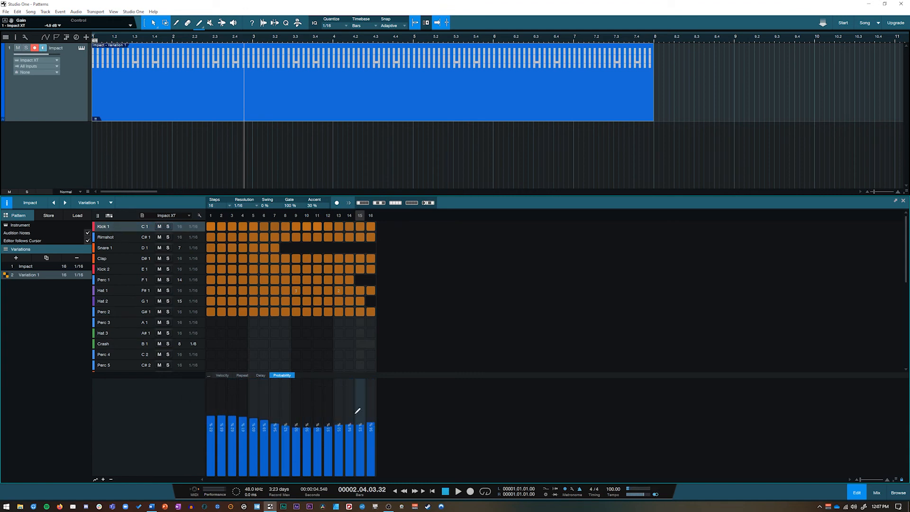
click(105, 237)
drag(212, 456, 380, 454)
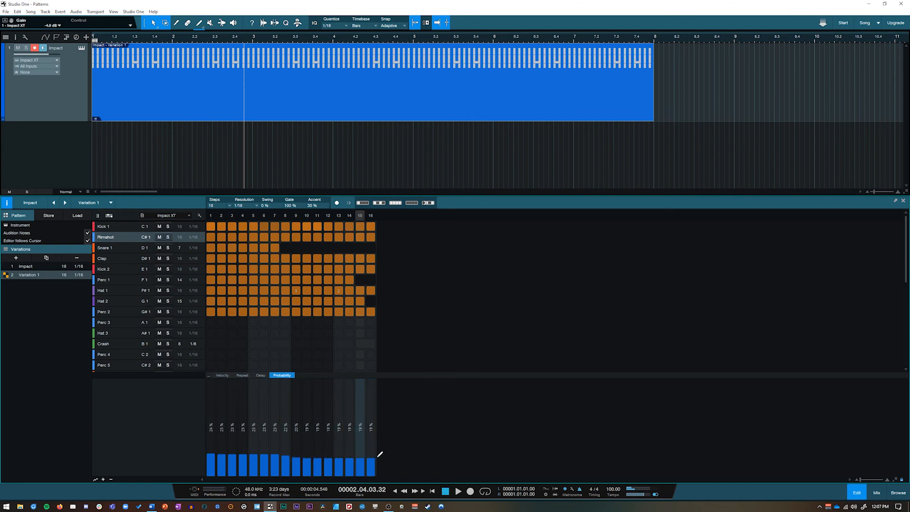
click(125, 246)
drag(212, 453, 291, 449)
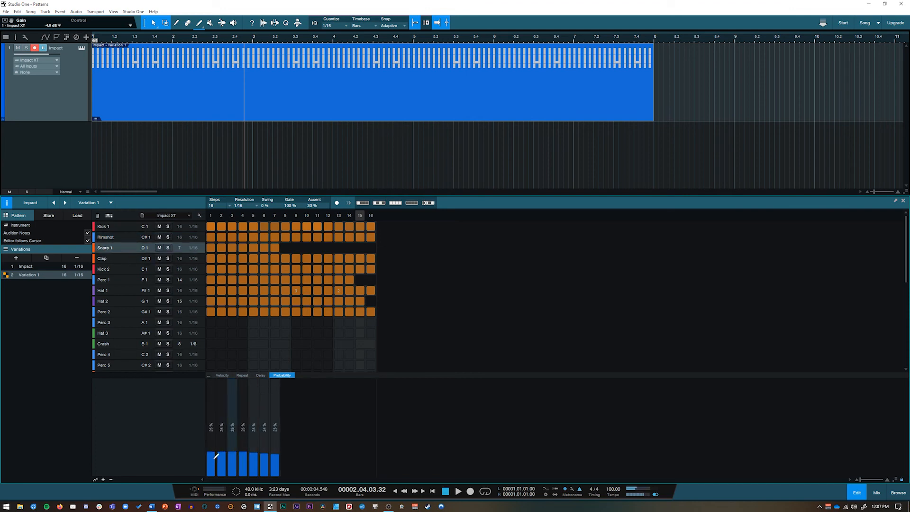
- Lower the probability of all Clap steps, and set Kick 2 to about 23 % and Perc 1 to about 21 %
click(113, 263)
drag(215, 445, 380, 456)
click(136, 269)
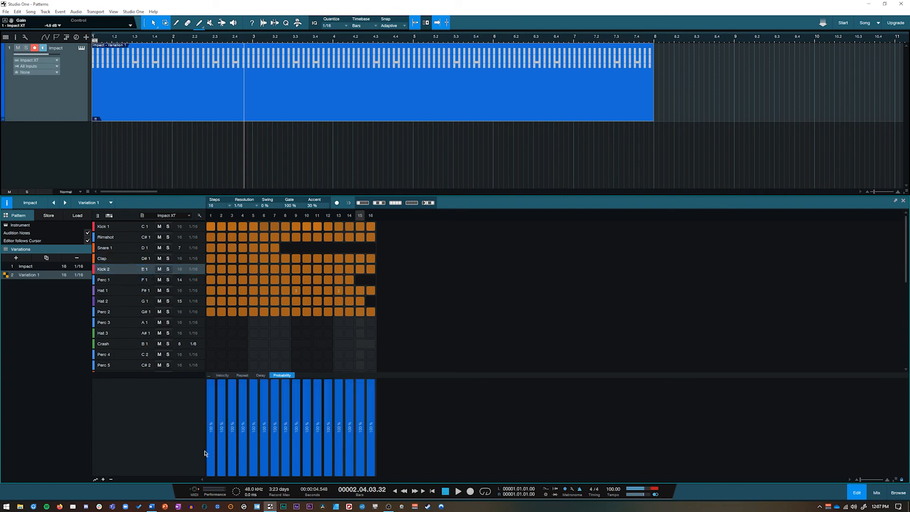
drag(211, 451, 372, 450)
click(113, 280)
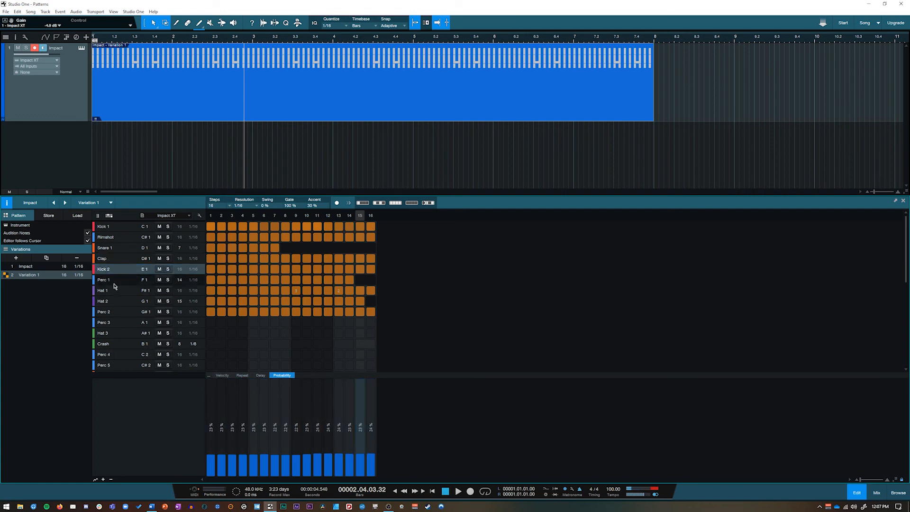
drag(208, 456, 355, 453)
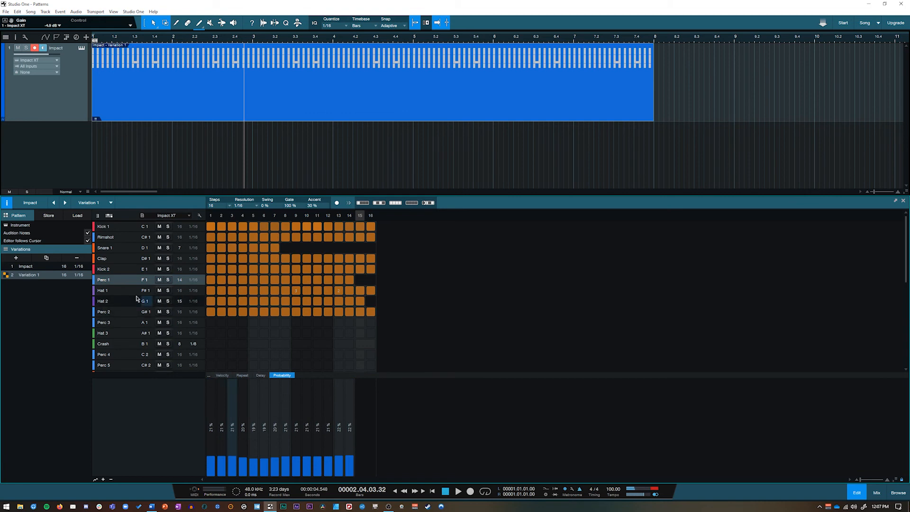
- Lower the step probabilities to about 16 % on Hat 1 and Hat 2 and about 25 % on Perc 2, and audition the pattern
click(116, 290)
drag(210, 449, 372, 460)
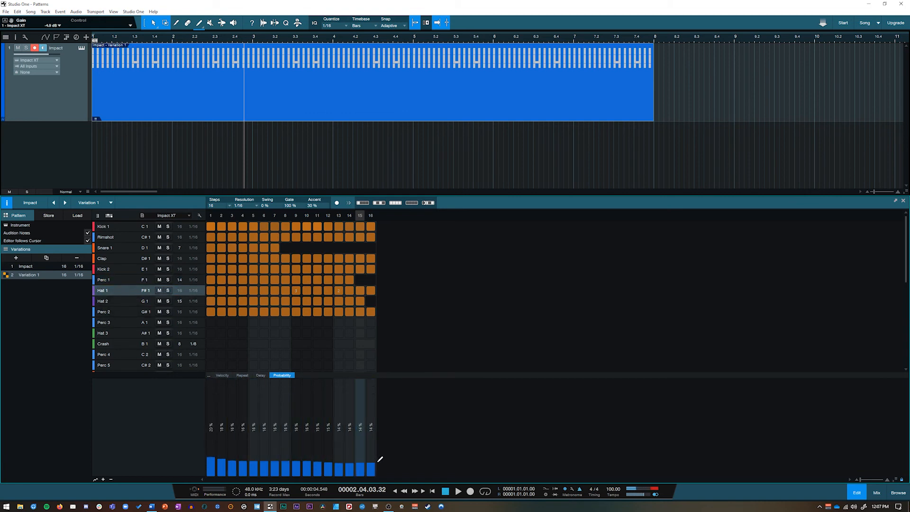
click(116, 301)
drag(215, 462, 376, 461)
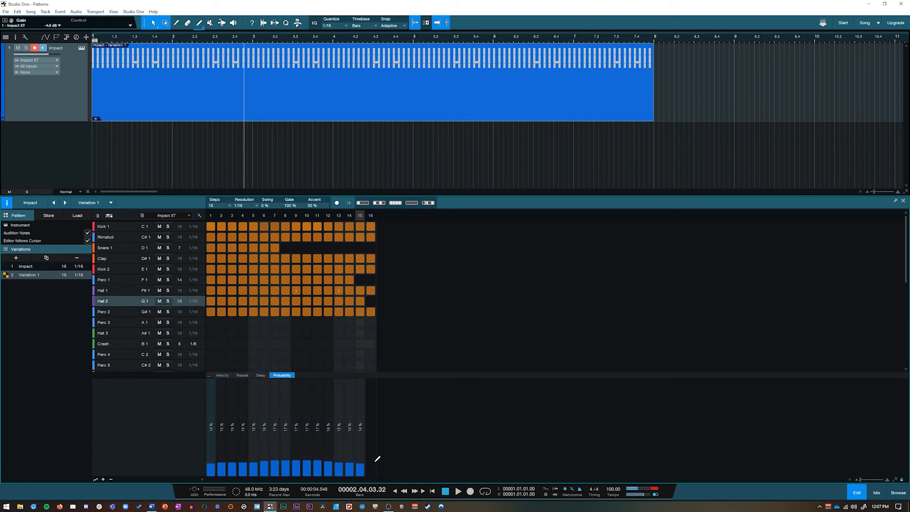
click(126, 313)
drag(217, 448, 375, 455)
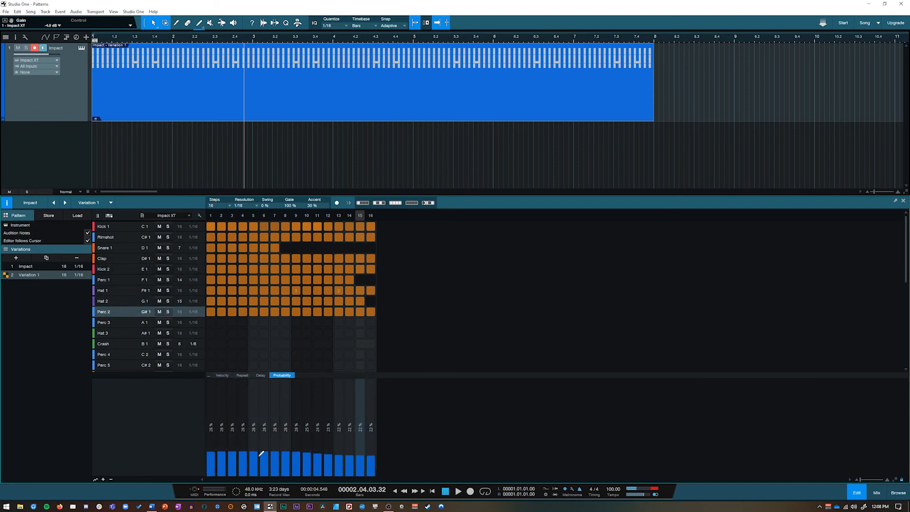
key(space)
key(space)
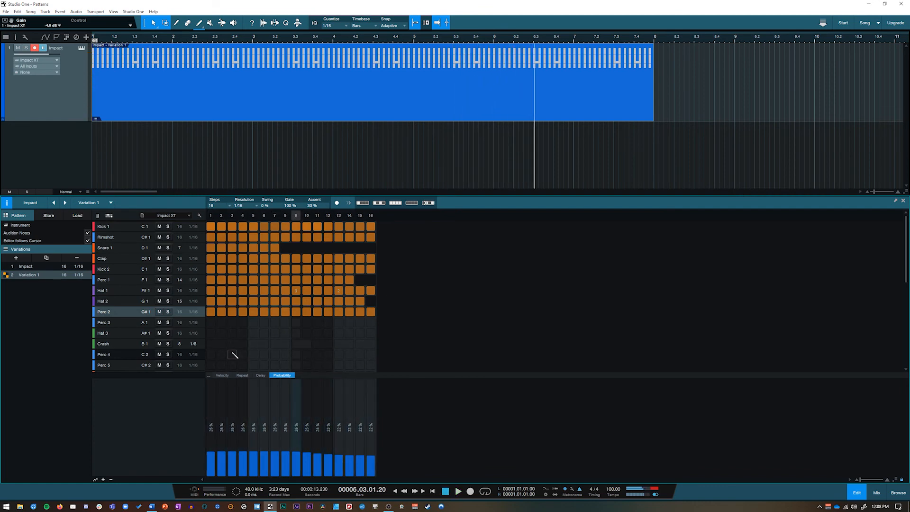
- Shorten the Impact pattern to one bar, duplicate Variation 1, and place a copy of the pattern at bar 2
drag(655, 118, 175, 96)
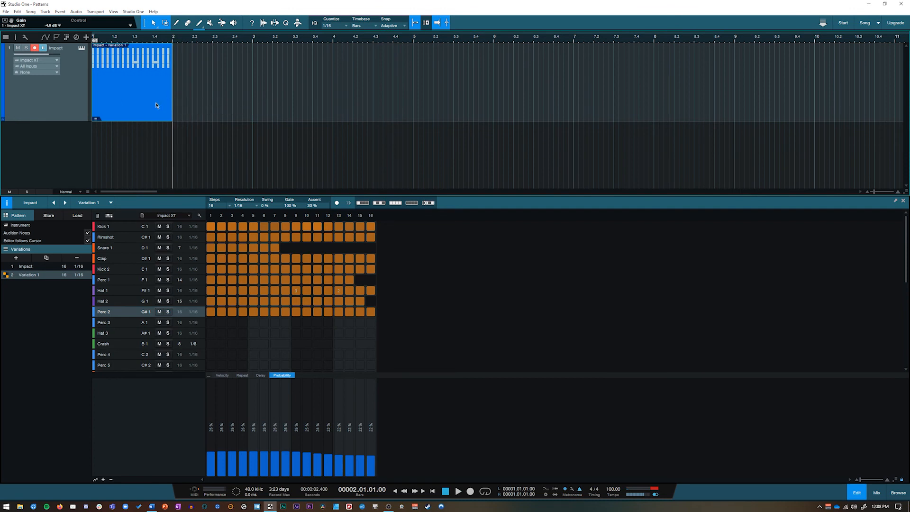
click(47, 258)
drag(134, 241, 190, 102)
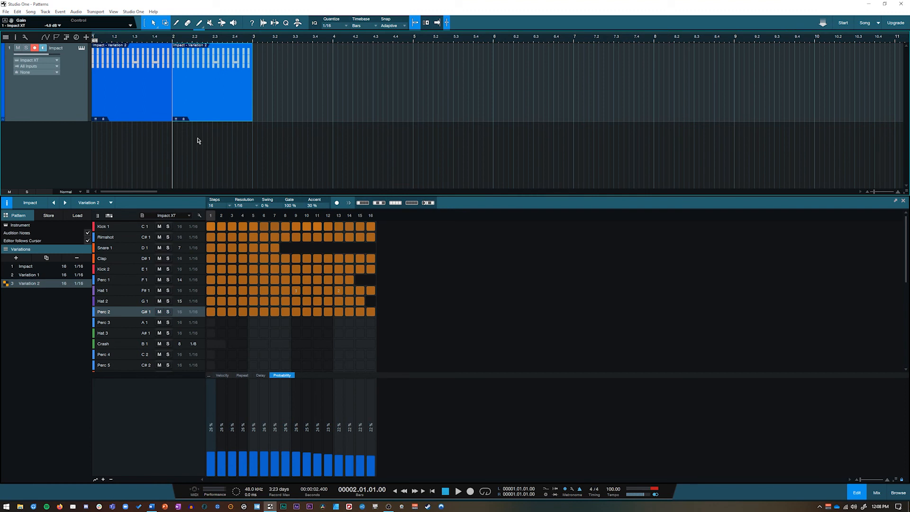
- In Variation 2, lower the probabilities of Perc 2 and Hat 2, set Perc 1 and Clap to about 12 %, and audition
drag(205, 467, 380, 470)
click(125, 302)
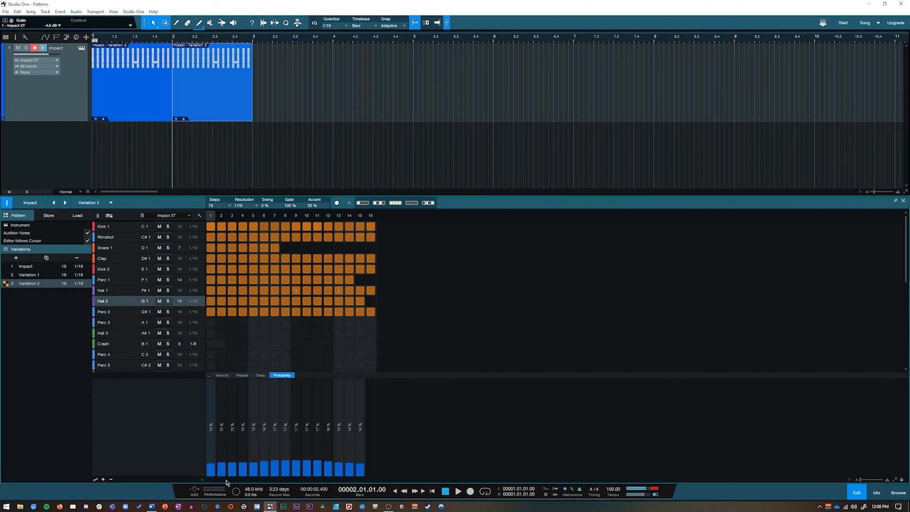
drag(213, 466, 362, 467)
click(112, 283)
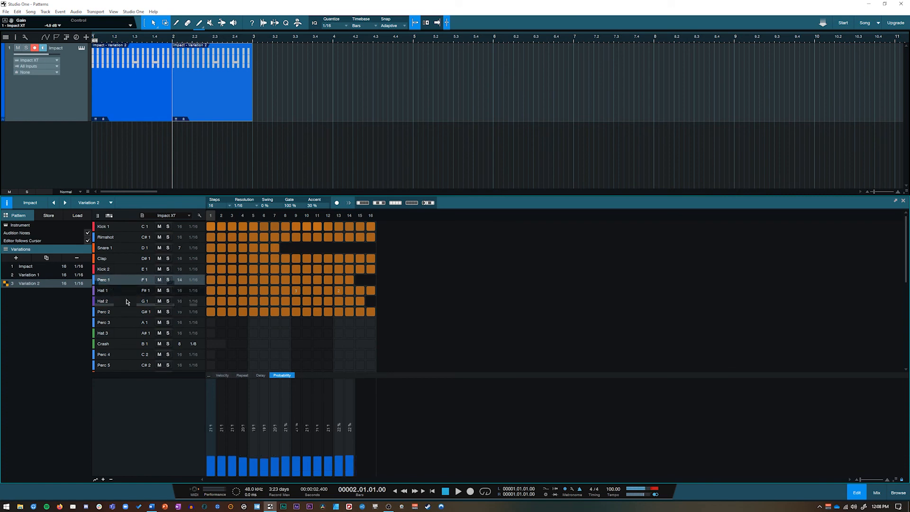
drag(205, 469, 356, 465)
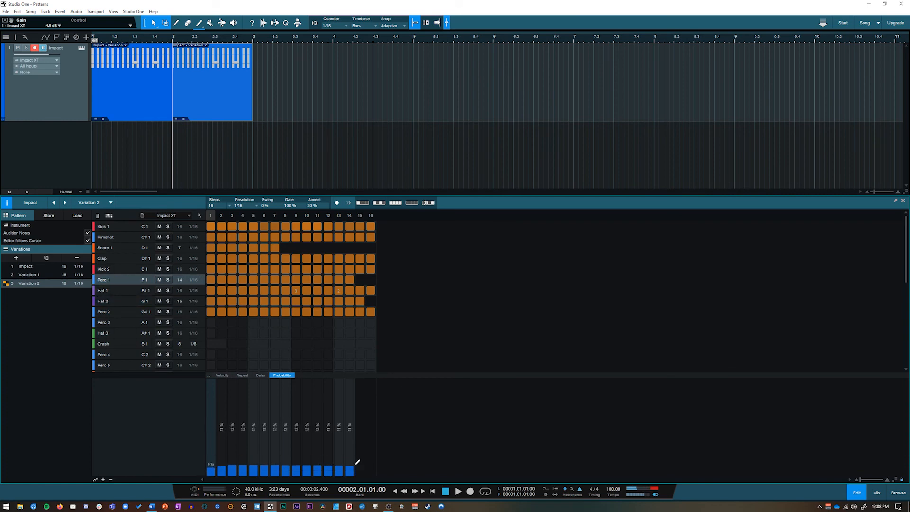
click(118, 263)
drag(209, 458, 387, 465)
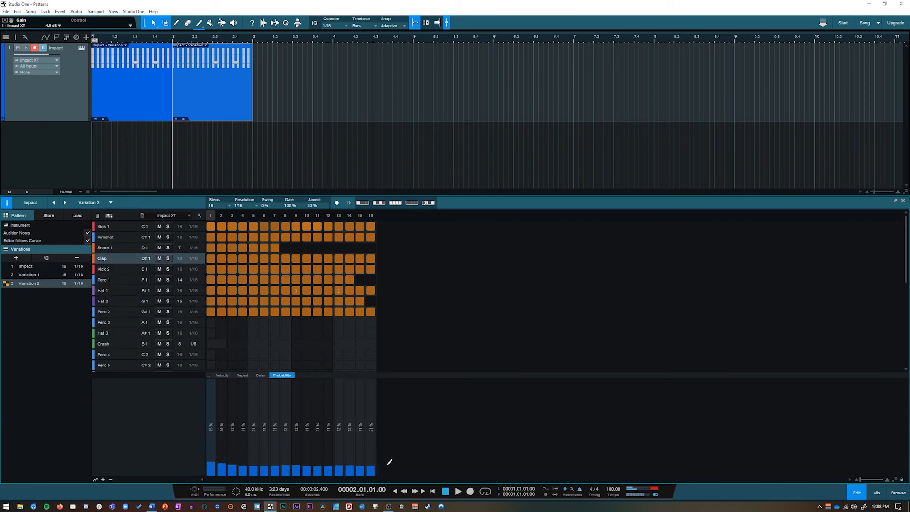
key(space)
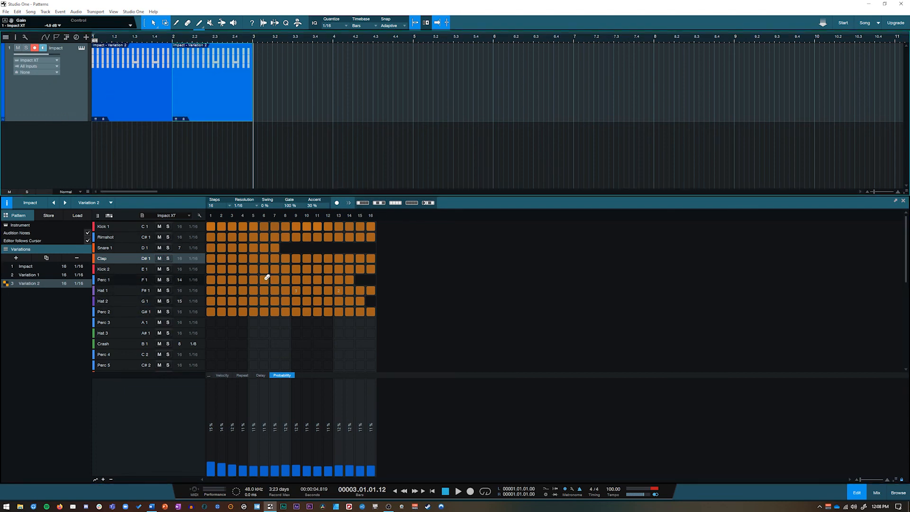
- Open the Impact XT instrument and lower the filter cutoff of the Kick 1 pad to 1.14 kHz
scroll(112, 315, down, 8)
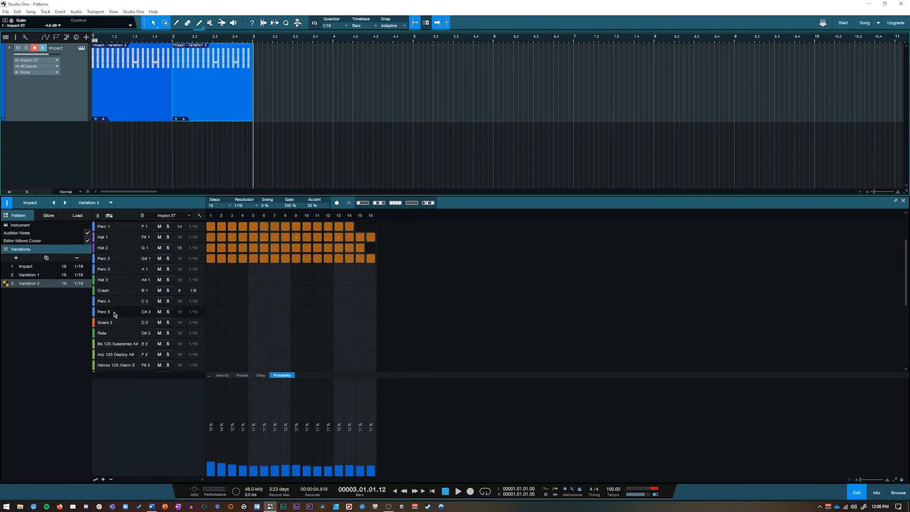
scroll(166, 370, up, 5)
scroll(166, 370, up, 3)
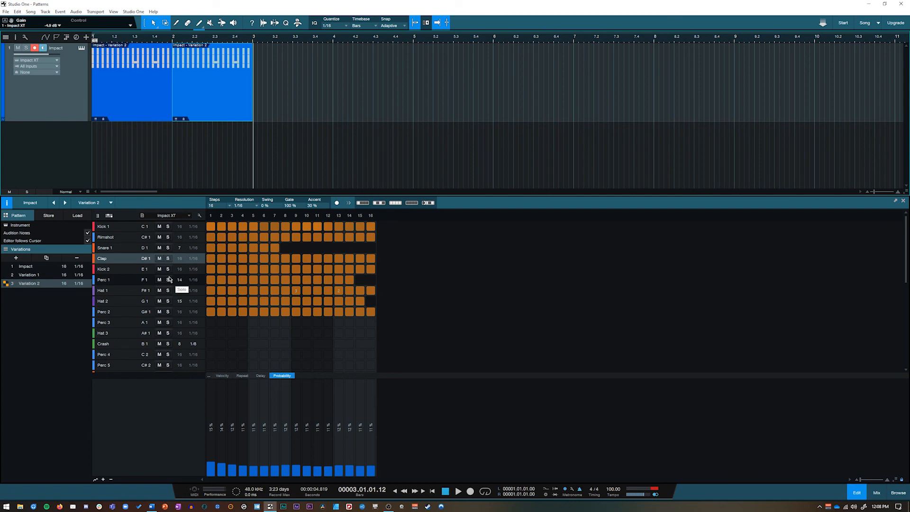
click(81, 51)
click(554, 266)
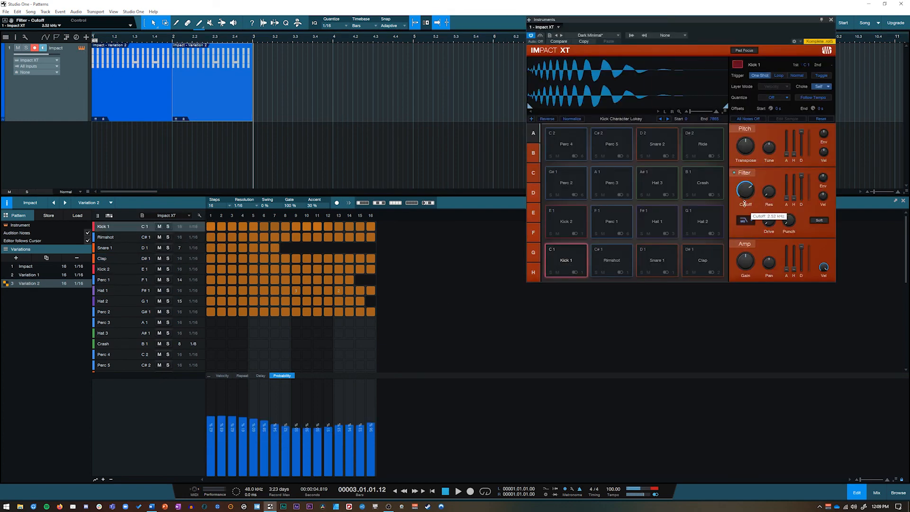
drag(745, 208, 743, 217)
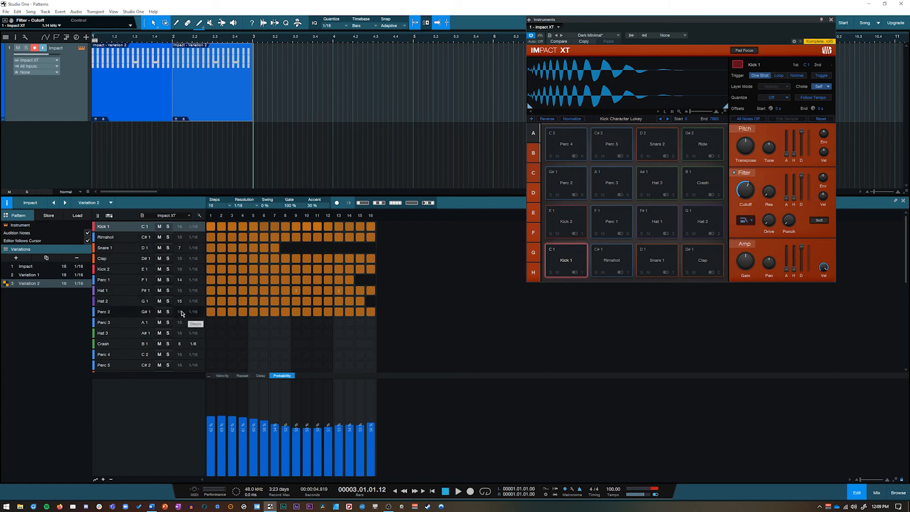
key(F11)
- Add a Mai Tai instrument track from the browser and create a one-bar part on it at bar 1
click(899, 494)
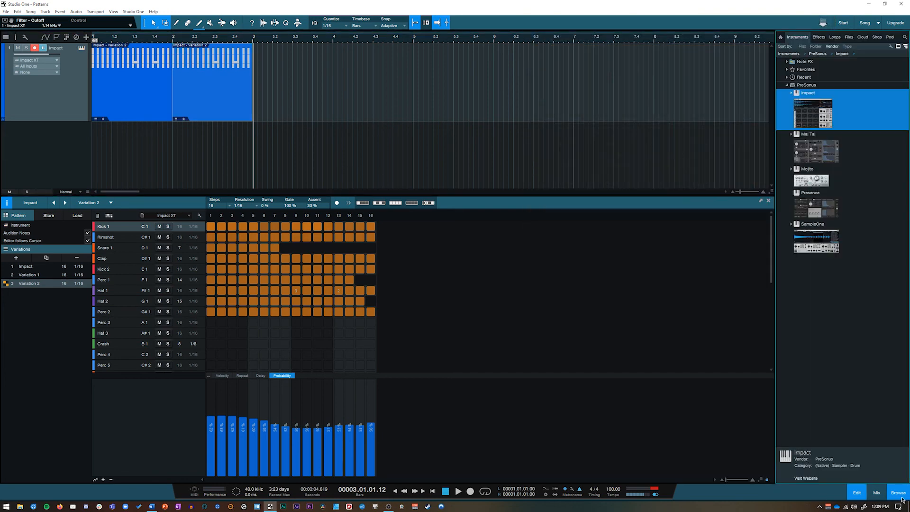
drag(812, 149, 3, 147)
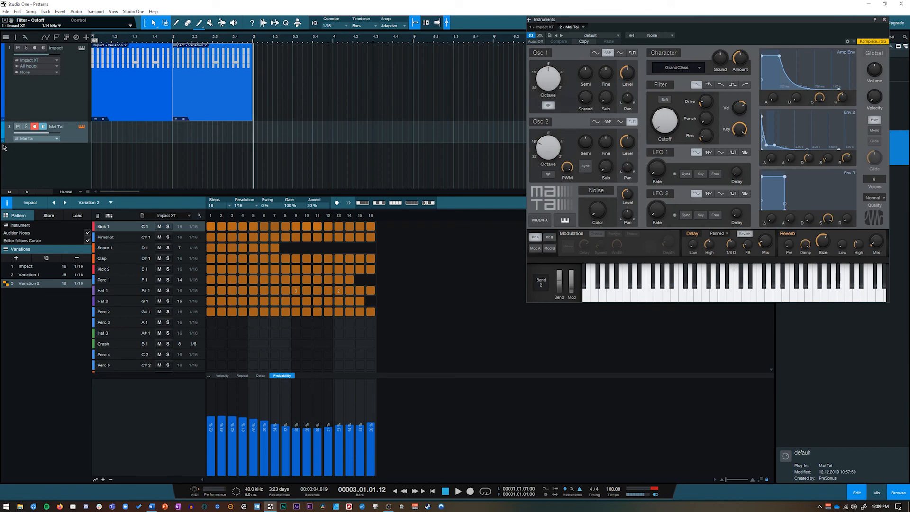
click(852, 494)
drag(95, 137, 166, 136)
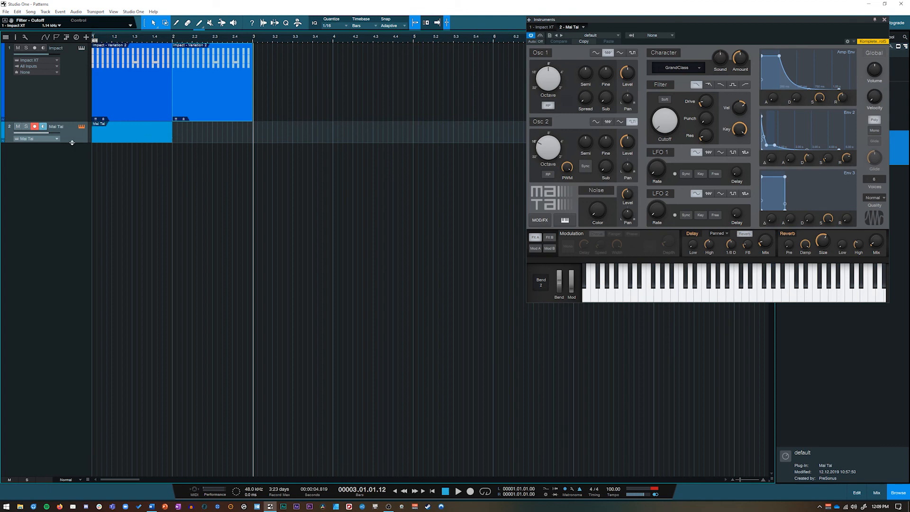
- Enlarge the Mai Tai track and convert its one-bar part at bar 1 to a pattern
drag(72, 143, 72, 177)
right_click(139, 161)
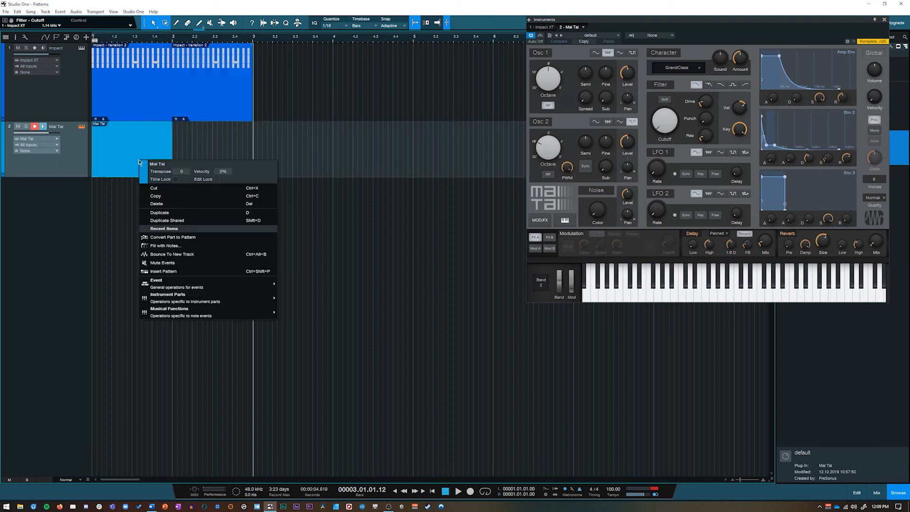
click(215, 237)
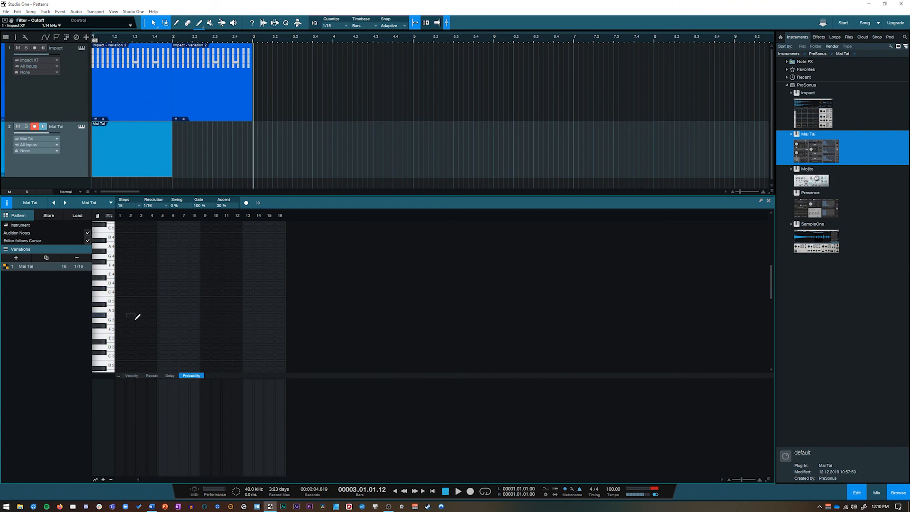
- Look through the Mai Tai pattern's Velocity, Repeat, Delay and Probability lanes, and compare its drum and melodic views
click(132, 375)
click(152, 376)
click(170, 376)
click(192, 376)
click(136, 376)
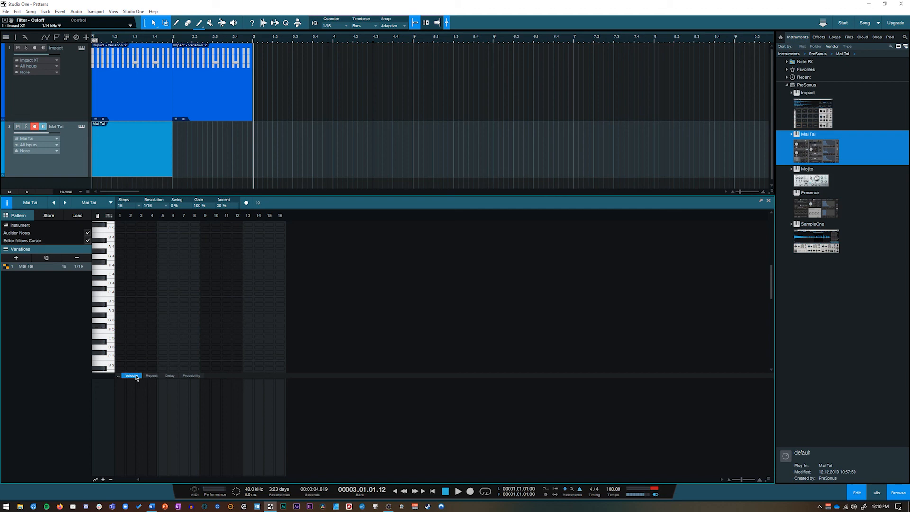
click(106, 215)
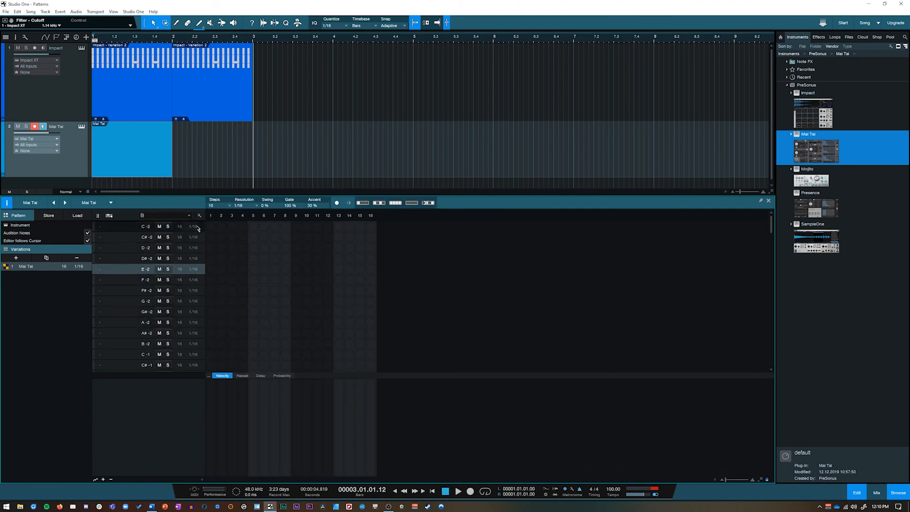
click(97, 216)
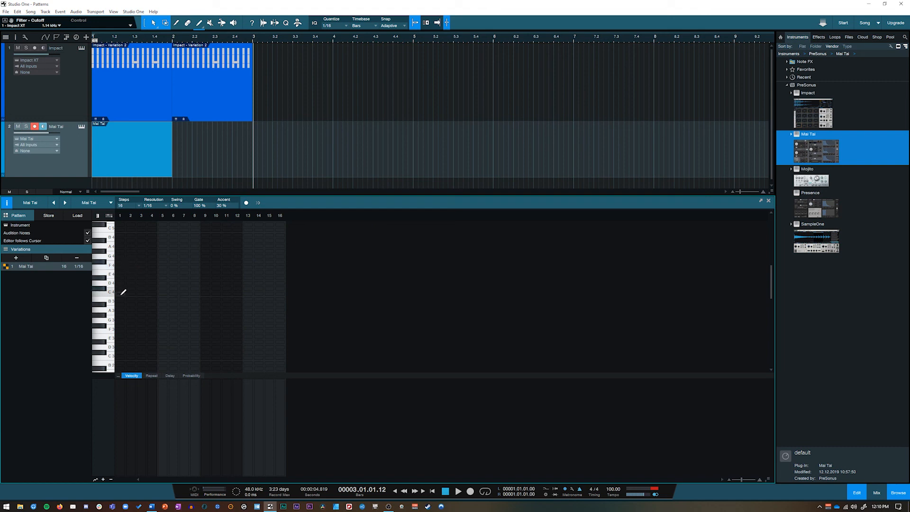
- Draw a chord of G3, C4 and D#4 across steps 1 to 8 of the Mai Tai pattern
drag(122, 294, 164, 294)
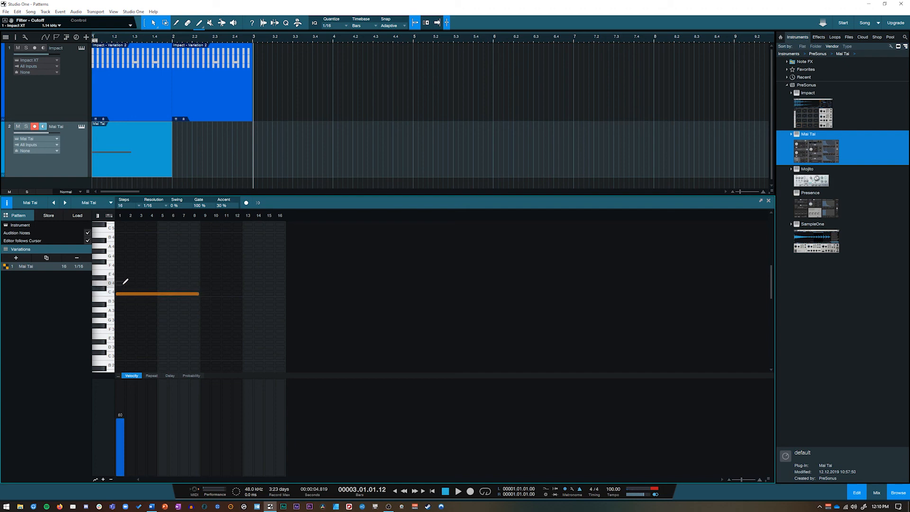
drag(119, 278, 198, 279)
drag(119, 320, 199, 319)
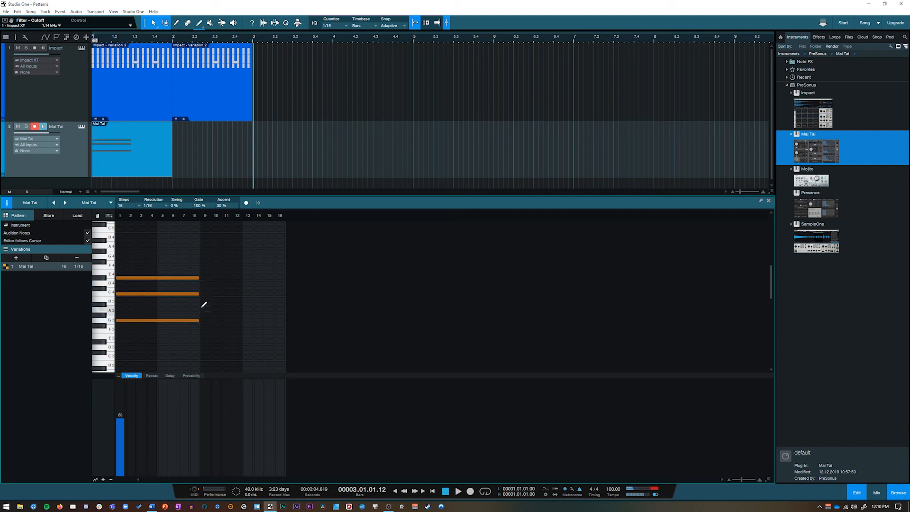
- Add an F4, G#4 and C5 chord on steps 9 to 12 and a C#4, F4 and G#4 chord on steps 13 to 16
mouse_move(204, 267)
mouse_down()
mouse_move(244, 267)
mouse_move(242, 230)
mouse_up()
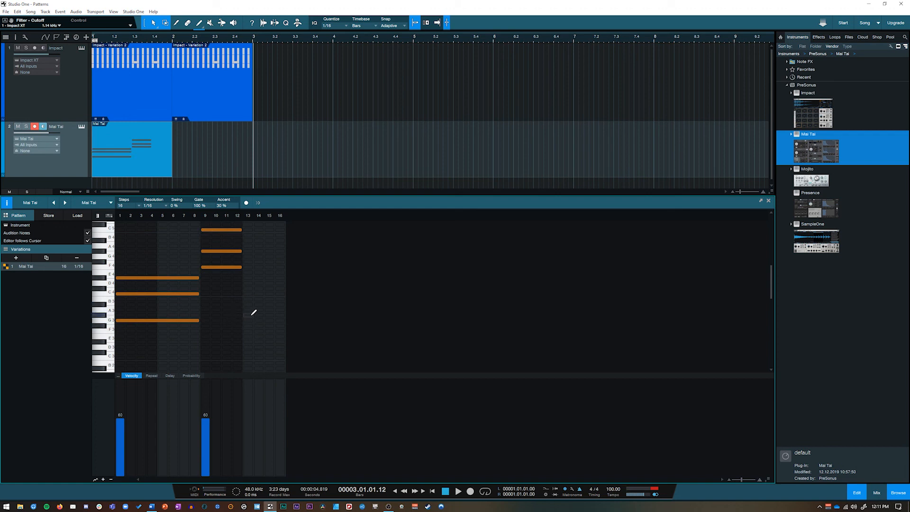
drag(250, 289, 267, 290)
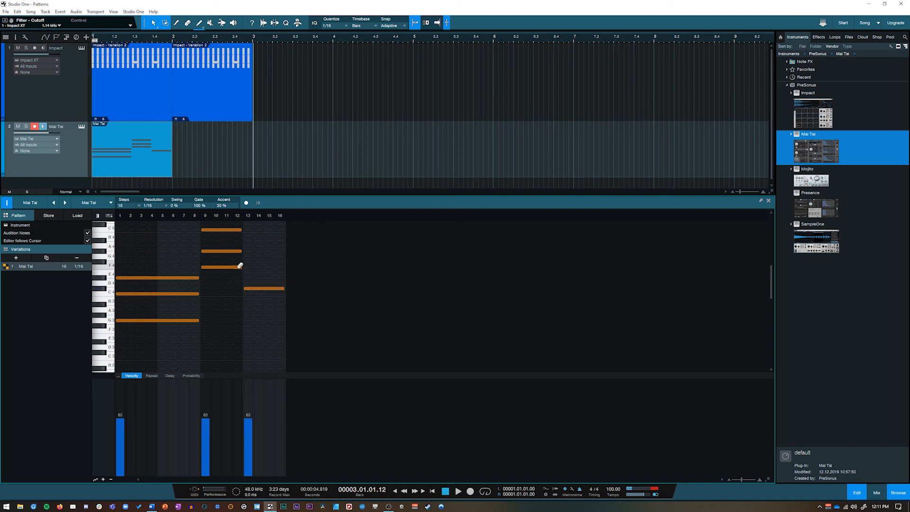
drag(245, 267, 283, 266)
drag(245, 251, 282, 252)
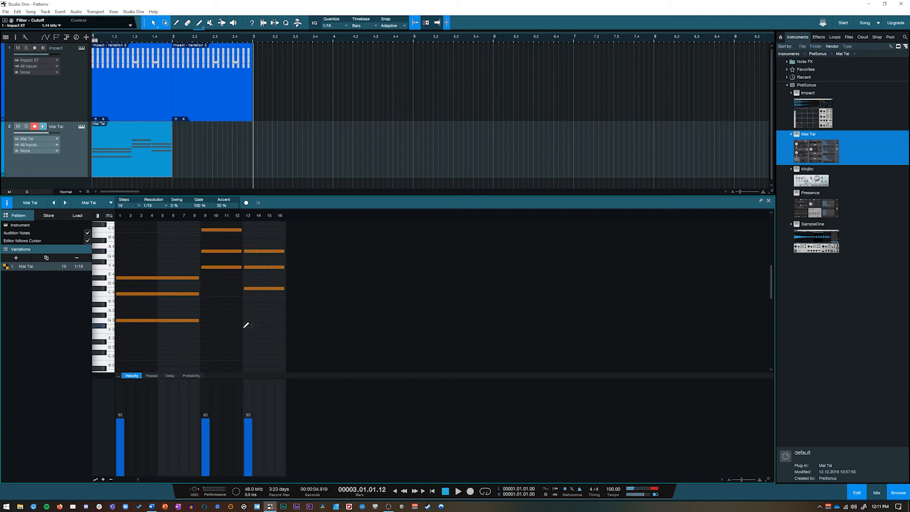
- Solo the Mai Tai track, extend its pattern part to four bars, and audition it from the start
key(Home)
click(26, 126)
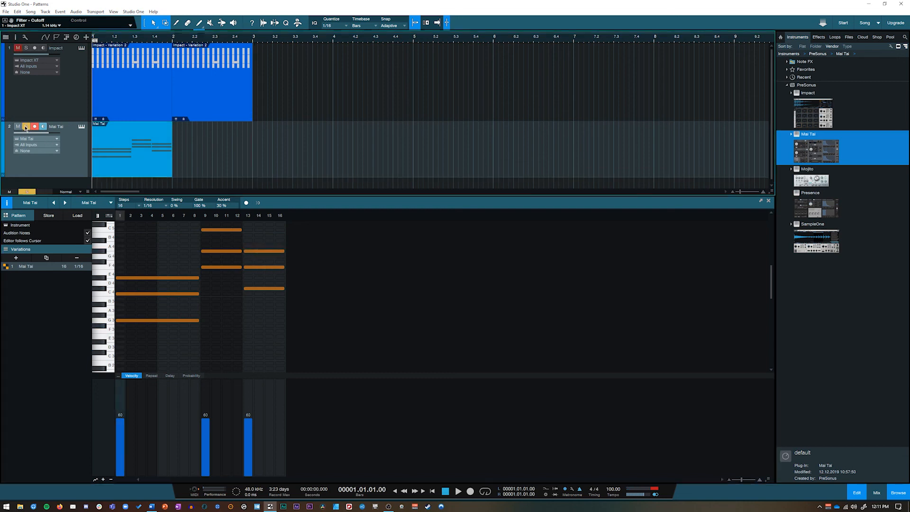
key(space)
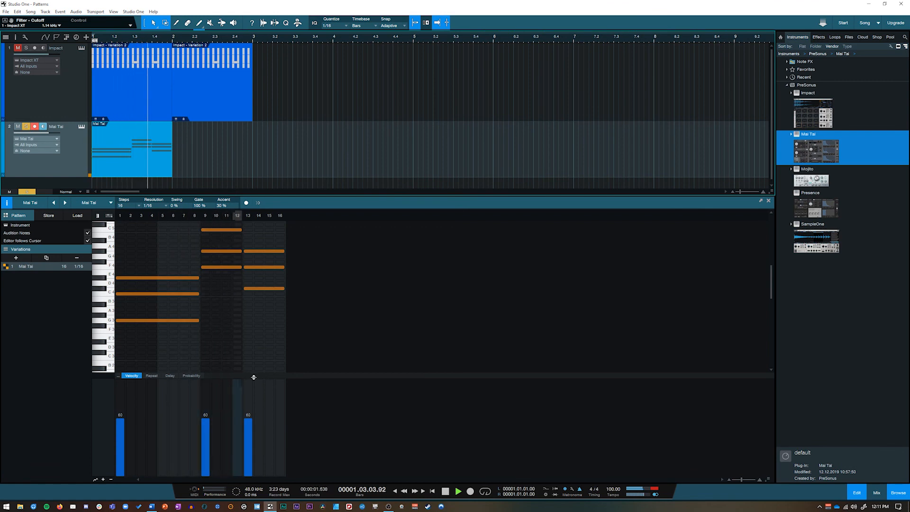
drag(172, 173, 413, 176)
key(comma)
key(space)
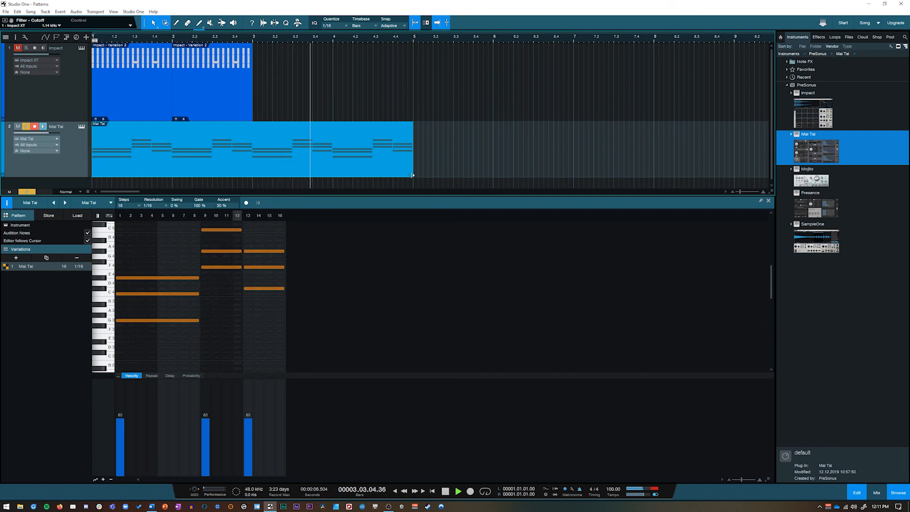
- Lower the probabilities of the chords at steps 1, 9 and 13 to about 64, 70 and 66 %
click(192, 376)
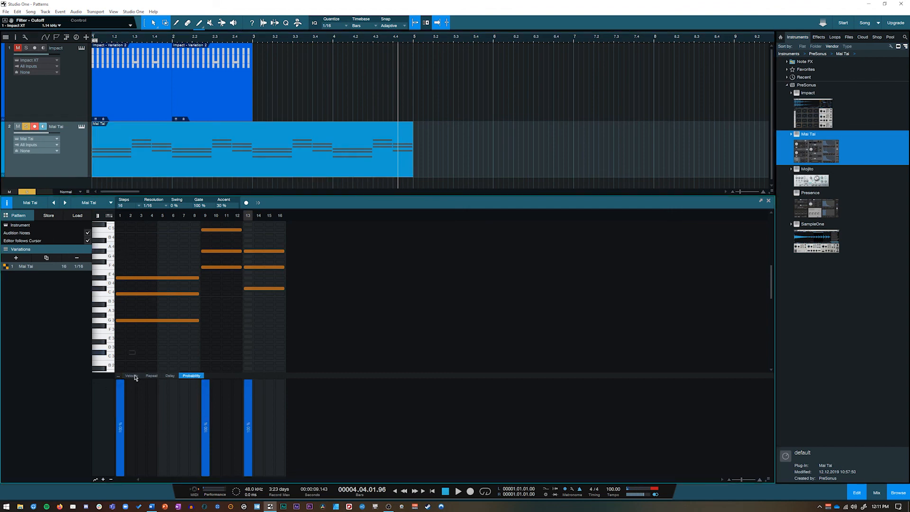
click(114, 294)
click(121, 401)
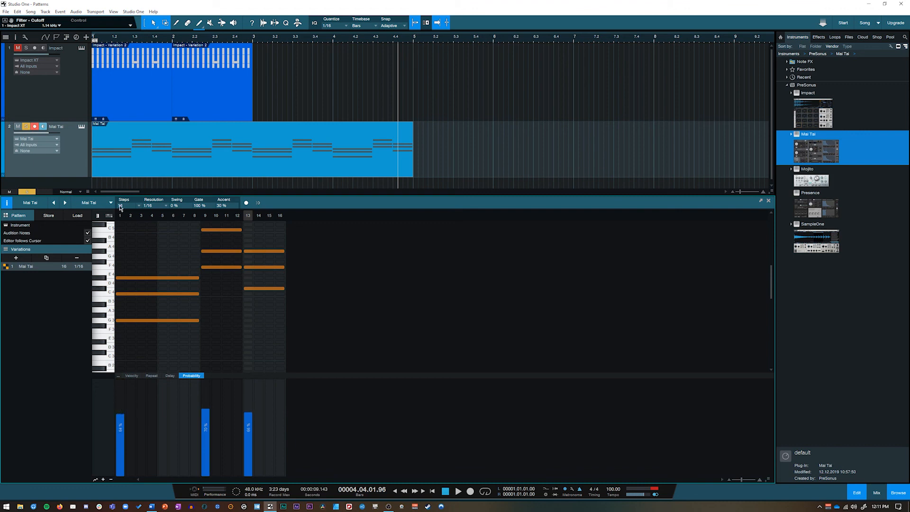
- Switch the pattern to drum view and examine the probabilities of D#4, C4, G3, F4, G#4 and C#4 individually
click(110, 216)
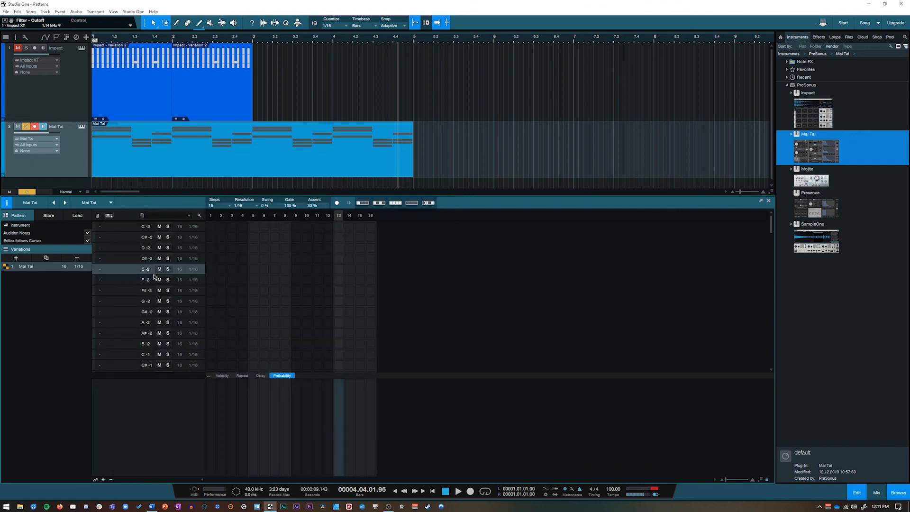
scroll(156, 279, down, 6)
scroll(161, 284, down, 6)
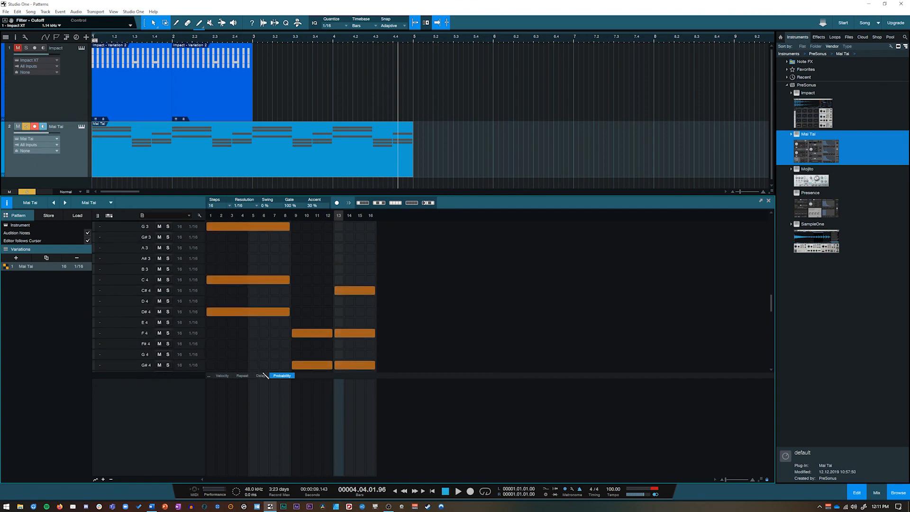
click(127, 314)
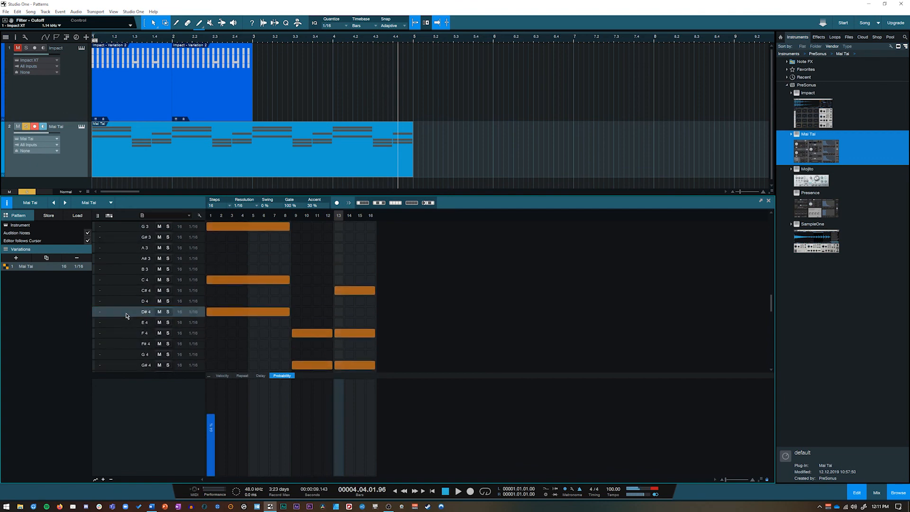
click(126, 280)
click(131, 229)
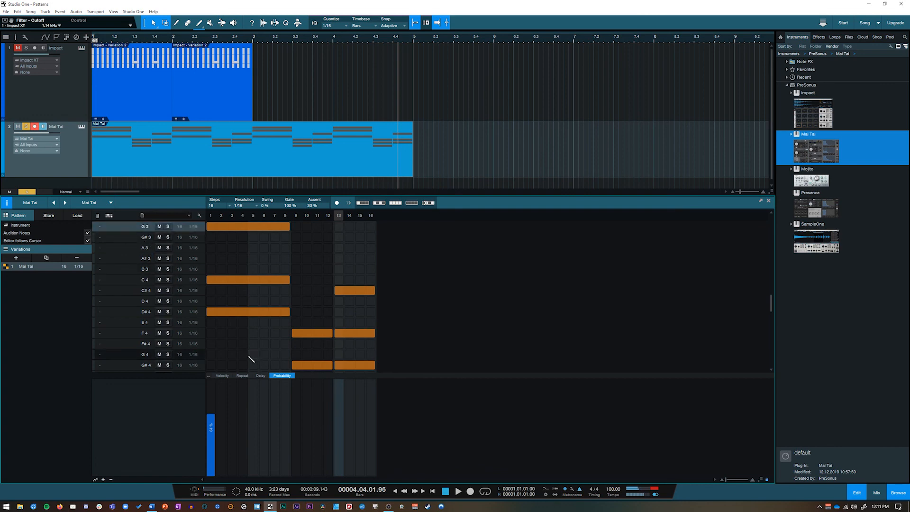
click(115, 332)
click(124, 365)
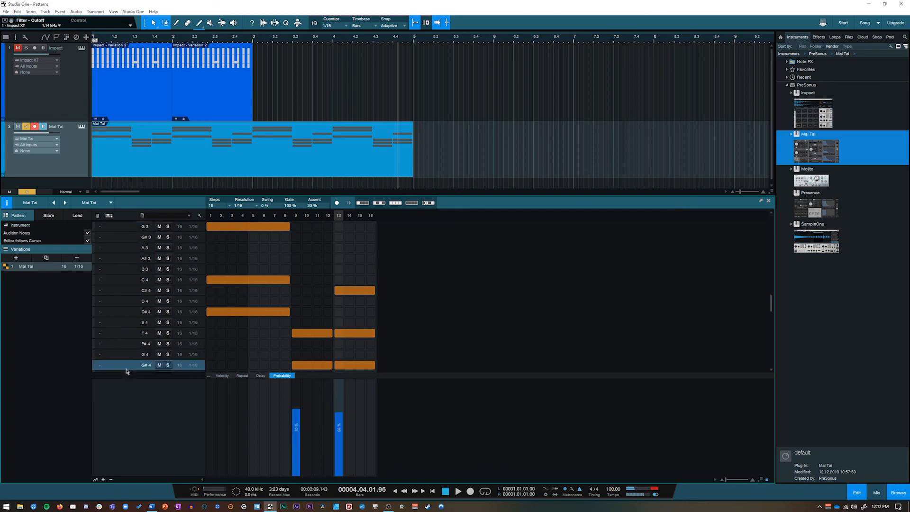
click(118, 295)
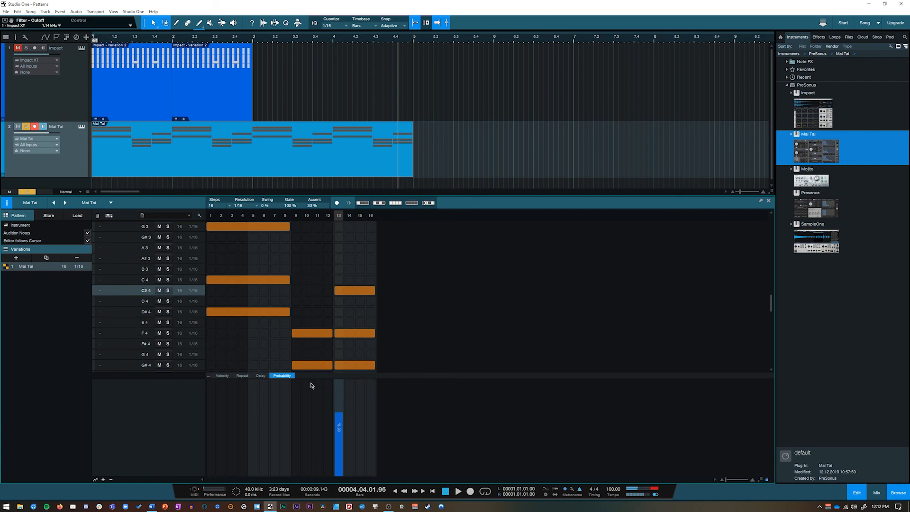
- Lower only C5's probability at step 9 to about 53 %, audition the pattern, and return to melodic view
scroll(243, 332, down, 4)
click(115, 335)
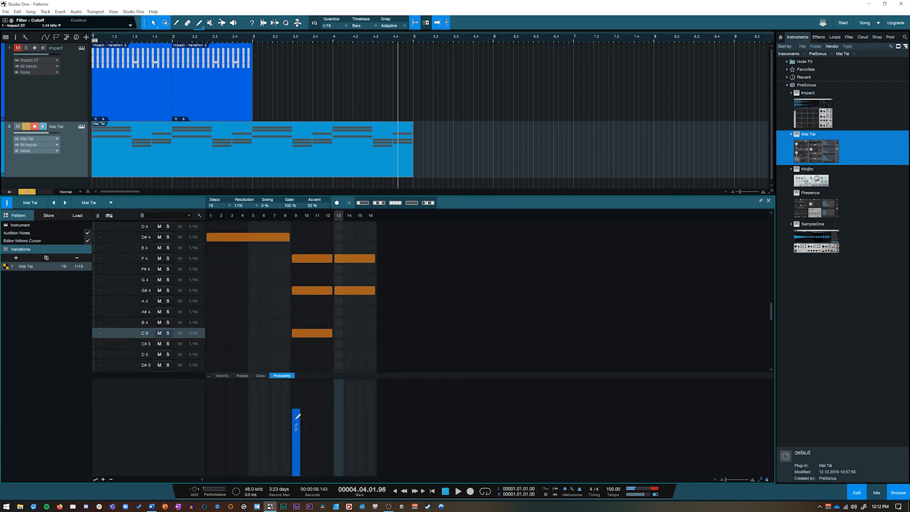
key(space)
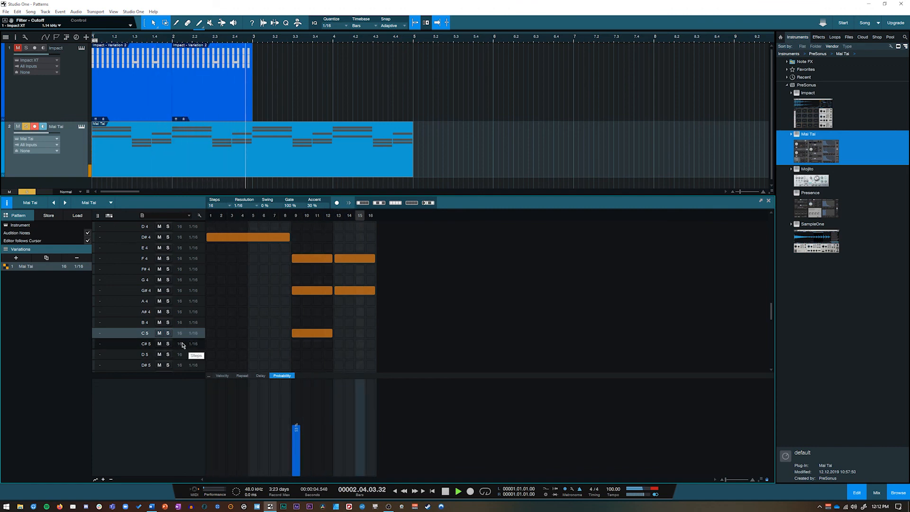
scroll(150, 310, up, 1)
scroll(151, 310, up, 2)
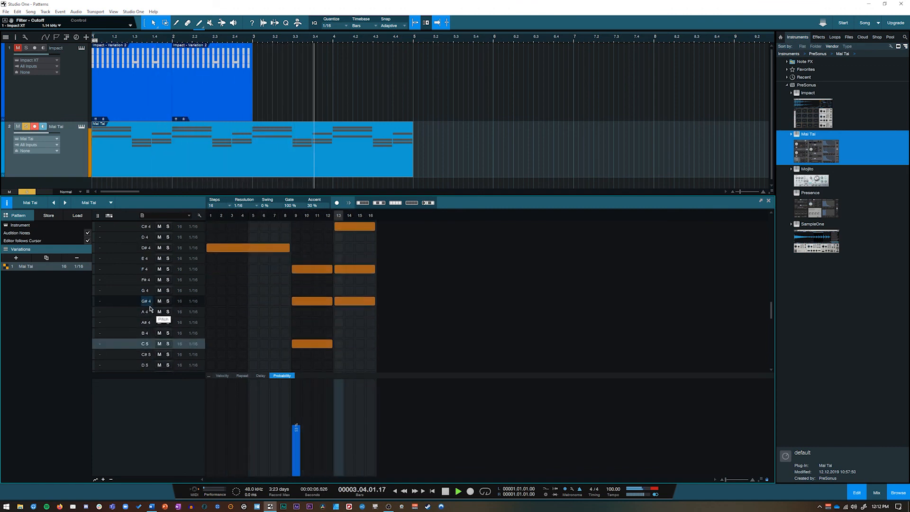
click(97, 216)
scroll(190, 320, up, 1)
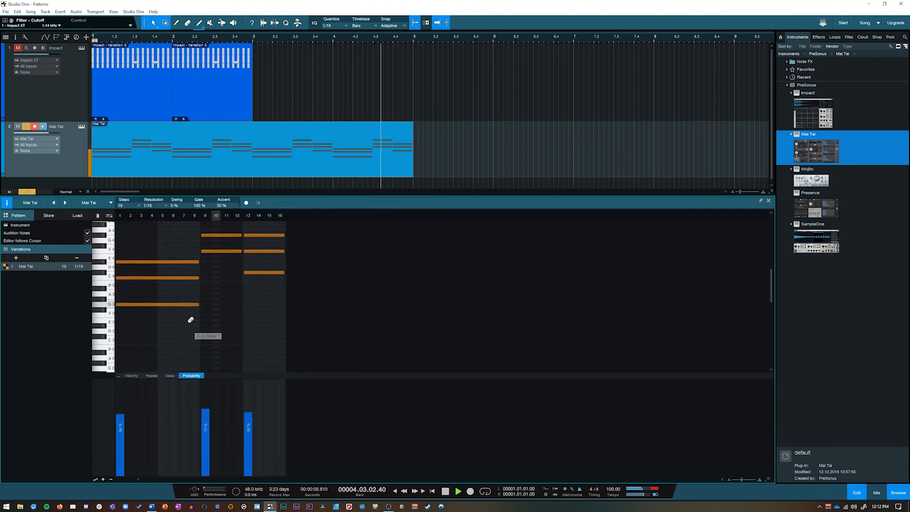
key(space)
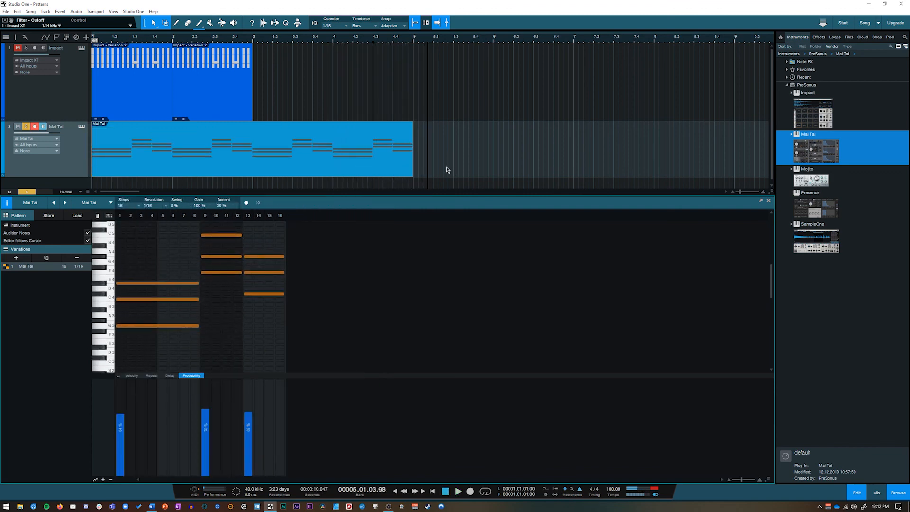
- Shorten the Mai Tai part to two bars, duplicate its pattern variation, and place a one-bar part using Variation 1 at bar 3
drag(413, 171, 253, 171)
double_click(39, 267)
click(53, 291)
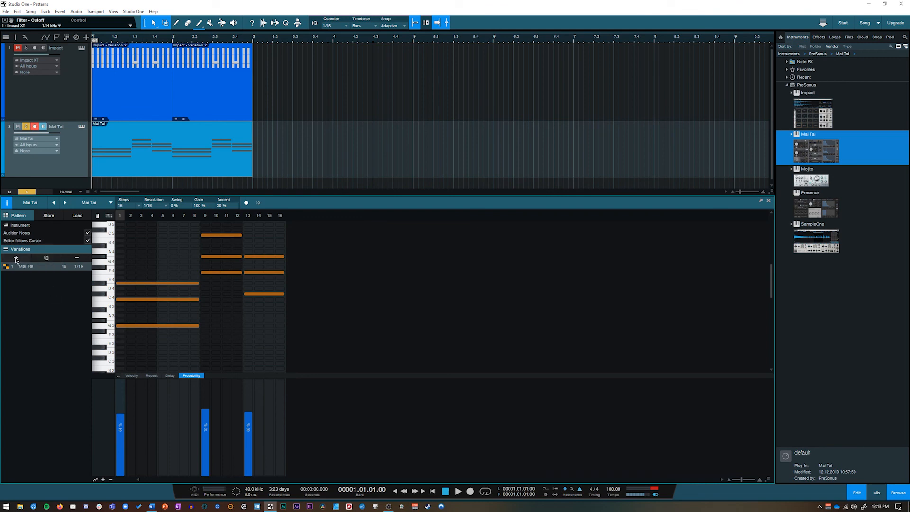
click(47, 259)
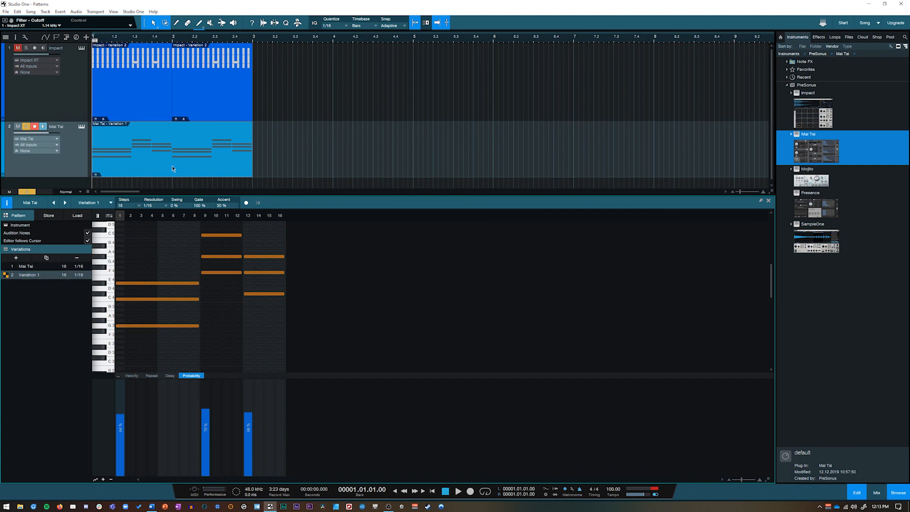
click(42, 267)
drag(289, 180, 273, 163)
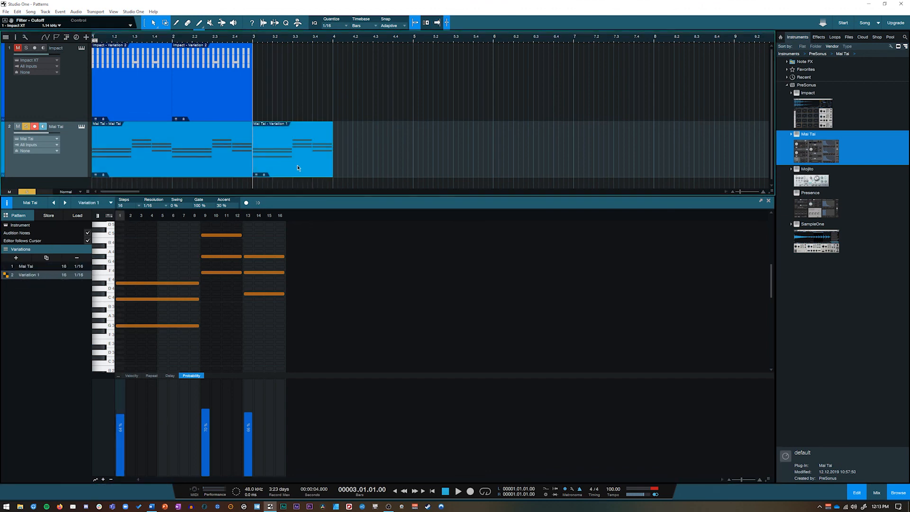
- In Mai Tai's Variation 1, replace G#4 with A4 on steps 9 to 12 and audition the change
click(214, 256)
drag(205, 252, 236, 252)
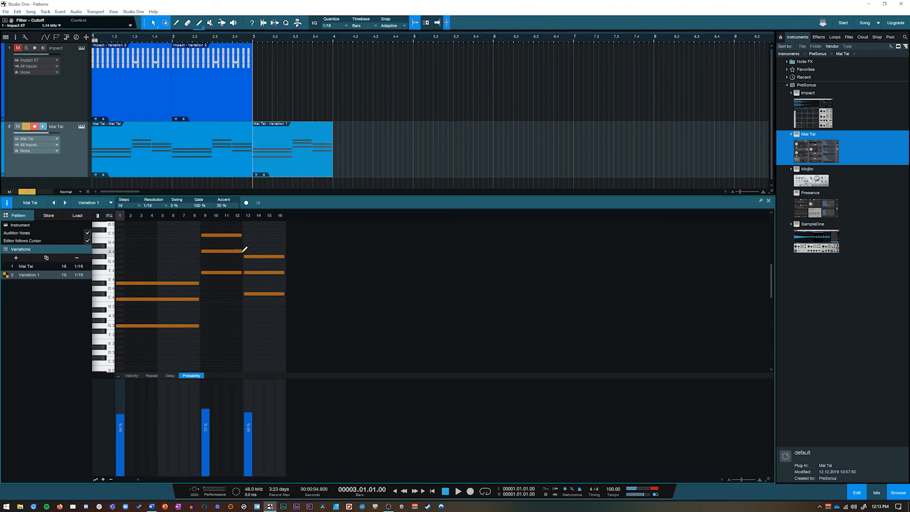
click(184, 37)
key(space)
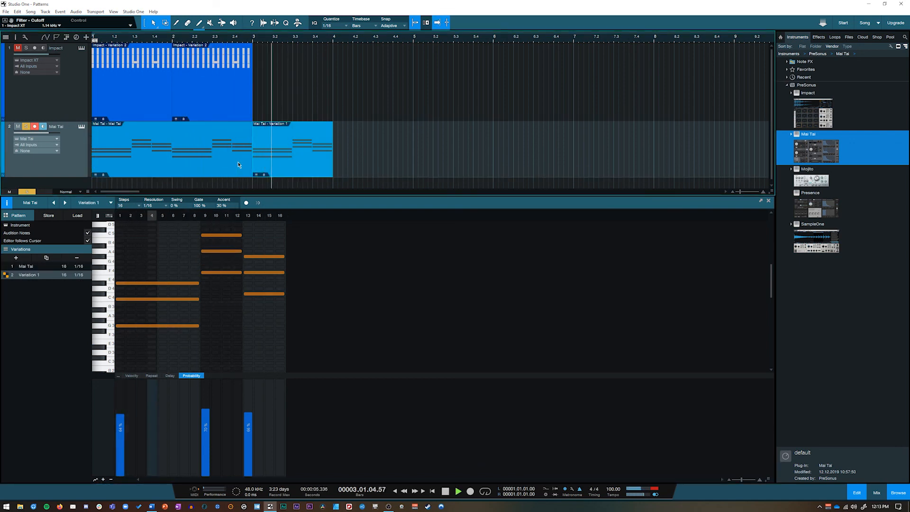
key(space)
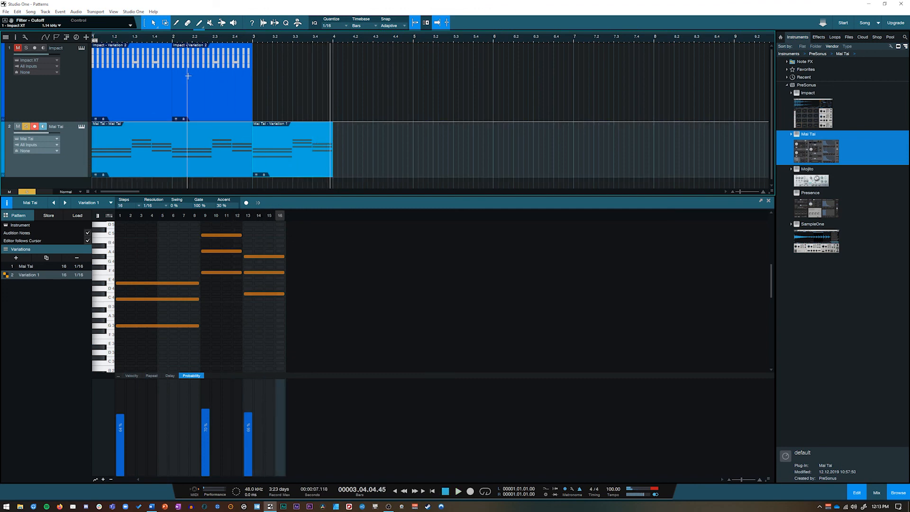
- Compare the Impact drum pattern with the Mai Tai melodic pattern and adjust the editor's height
click(112, 111)
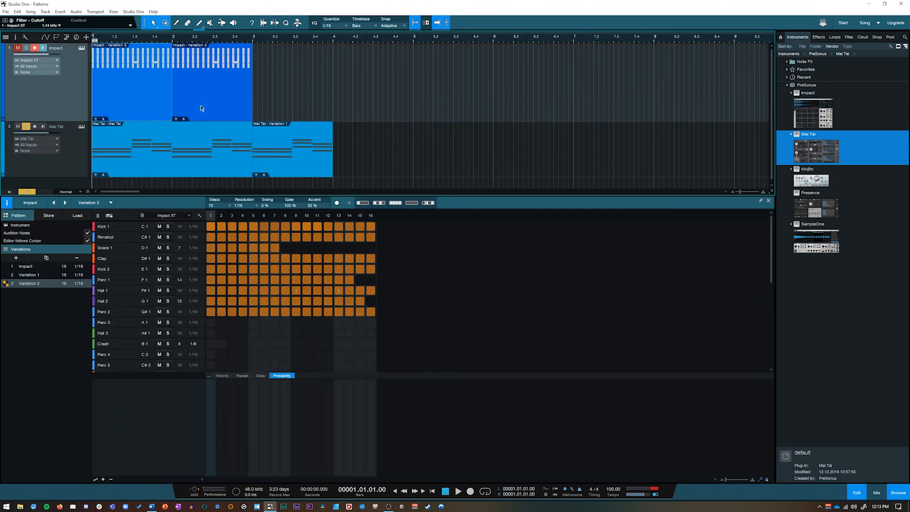
click(117, 176)
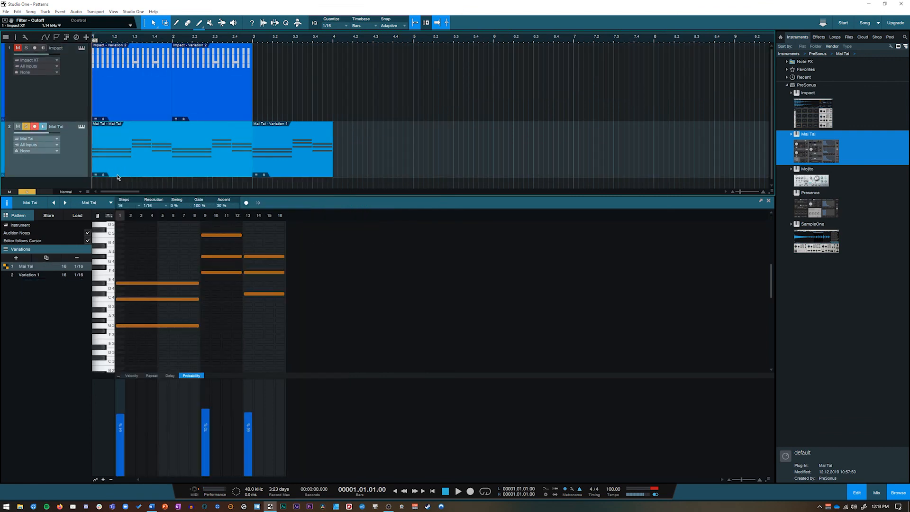
drag(266, 195, 266, 261)
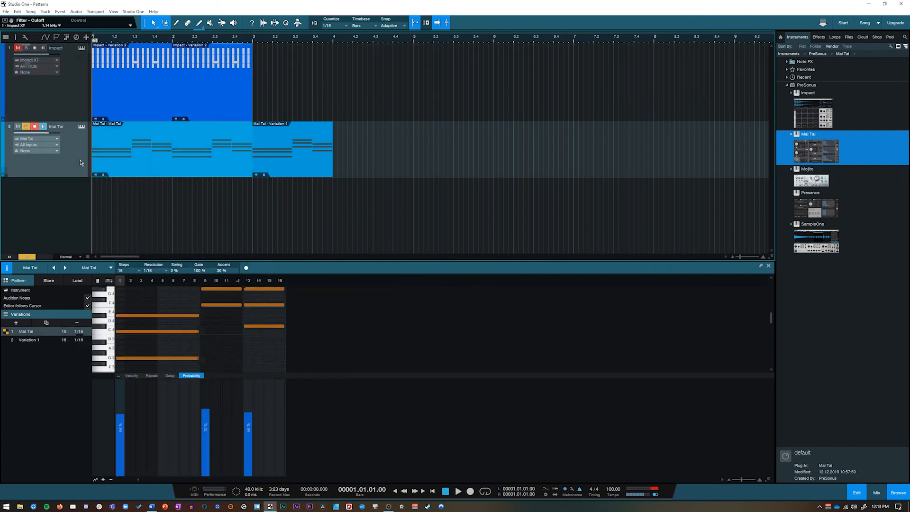
click(68, 95)
click(73, 173)
click(81, 119)
drag(172, 260, 171, 222)
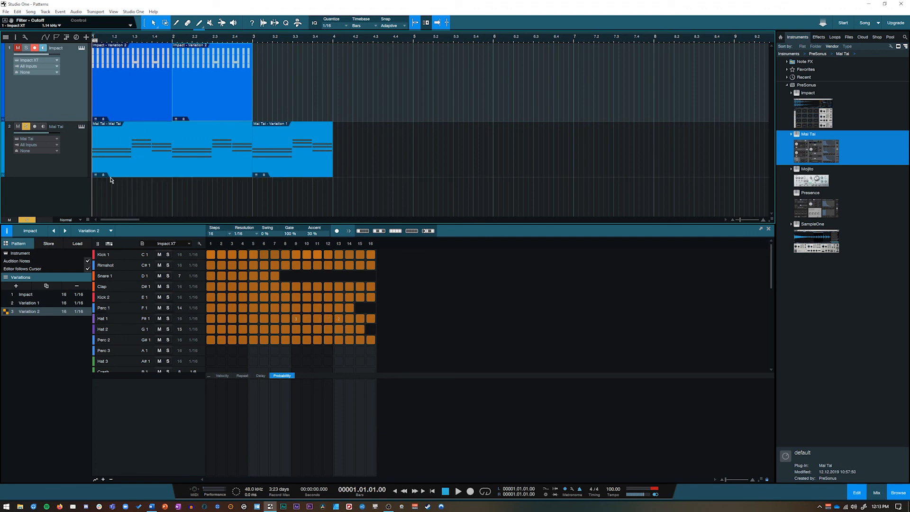
- Turn off solo on the Mai Tai track and show the Repeat lane of its pattern
click(81, 174)
click(26, 126)
click(63, 102)
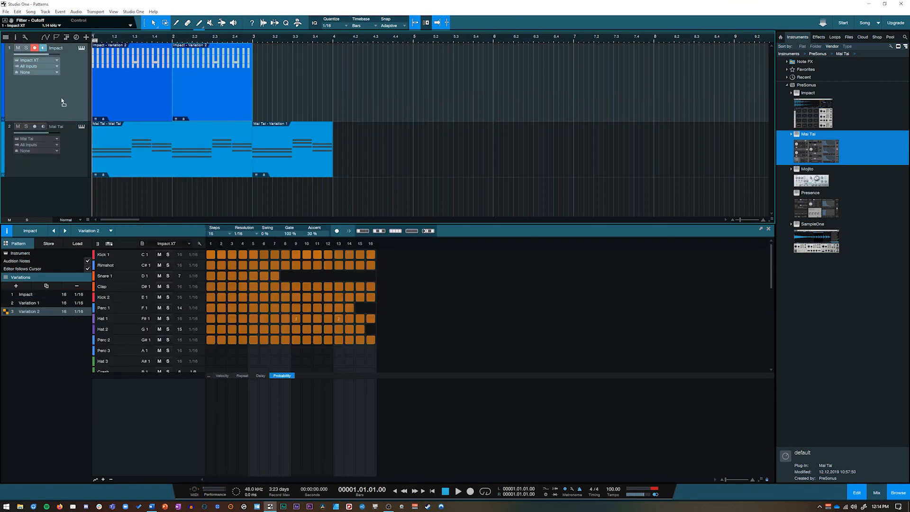
click(71, 173)
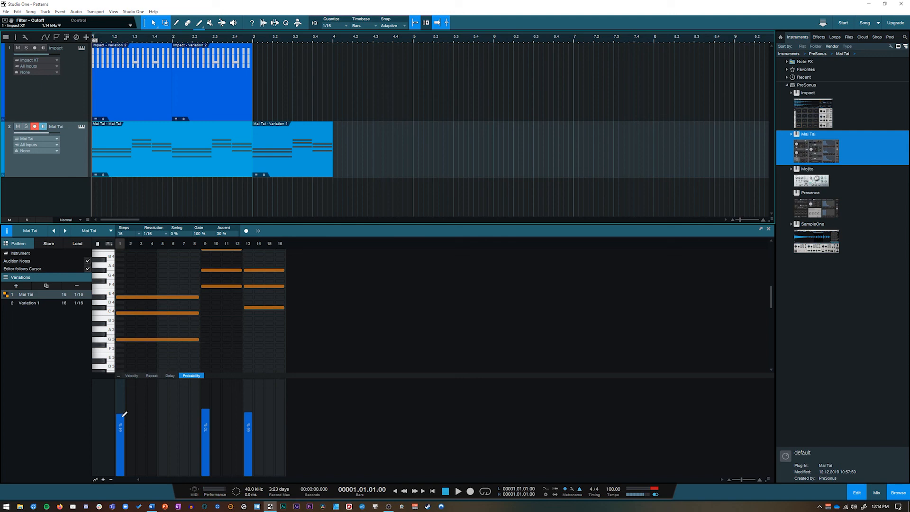
click(153, 376)
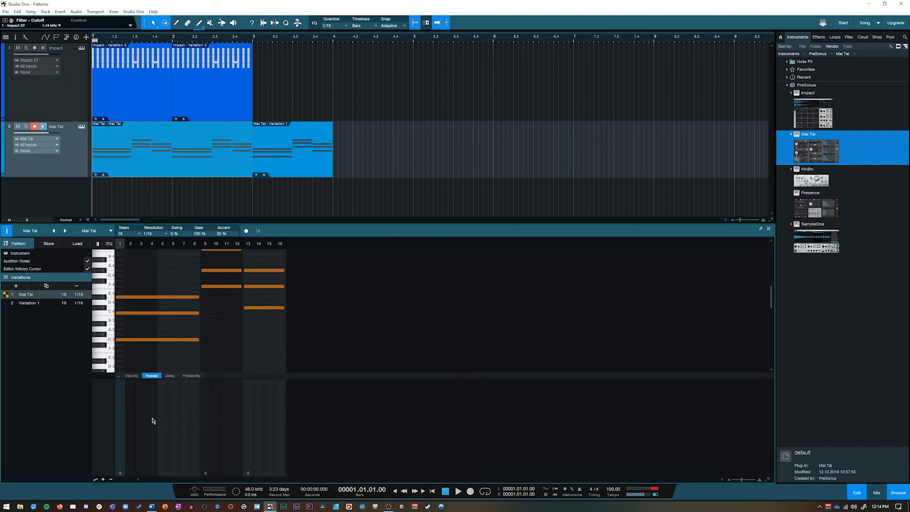